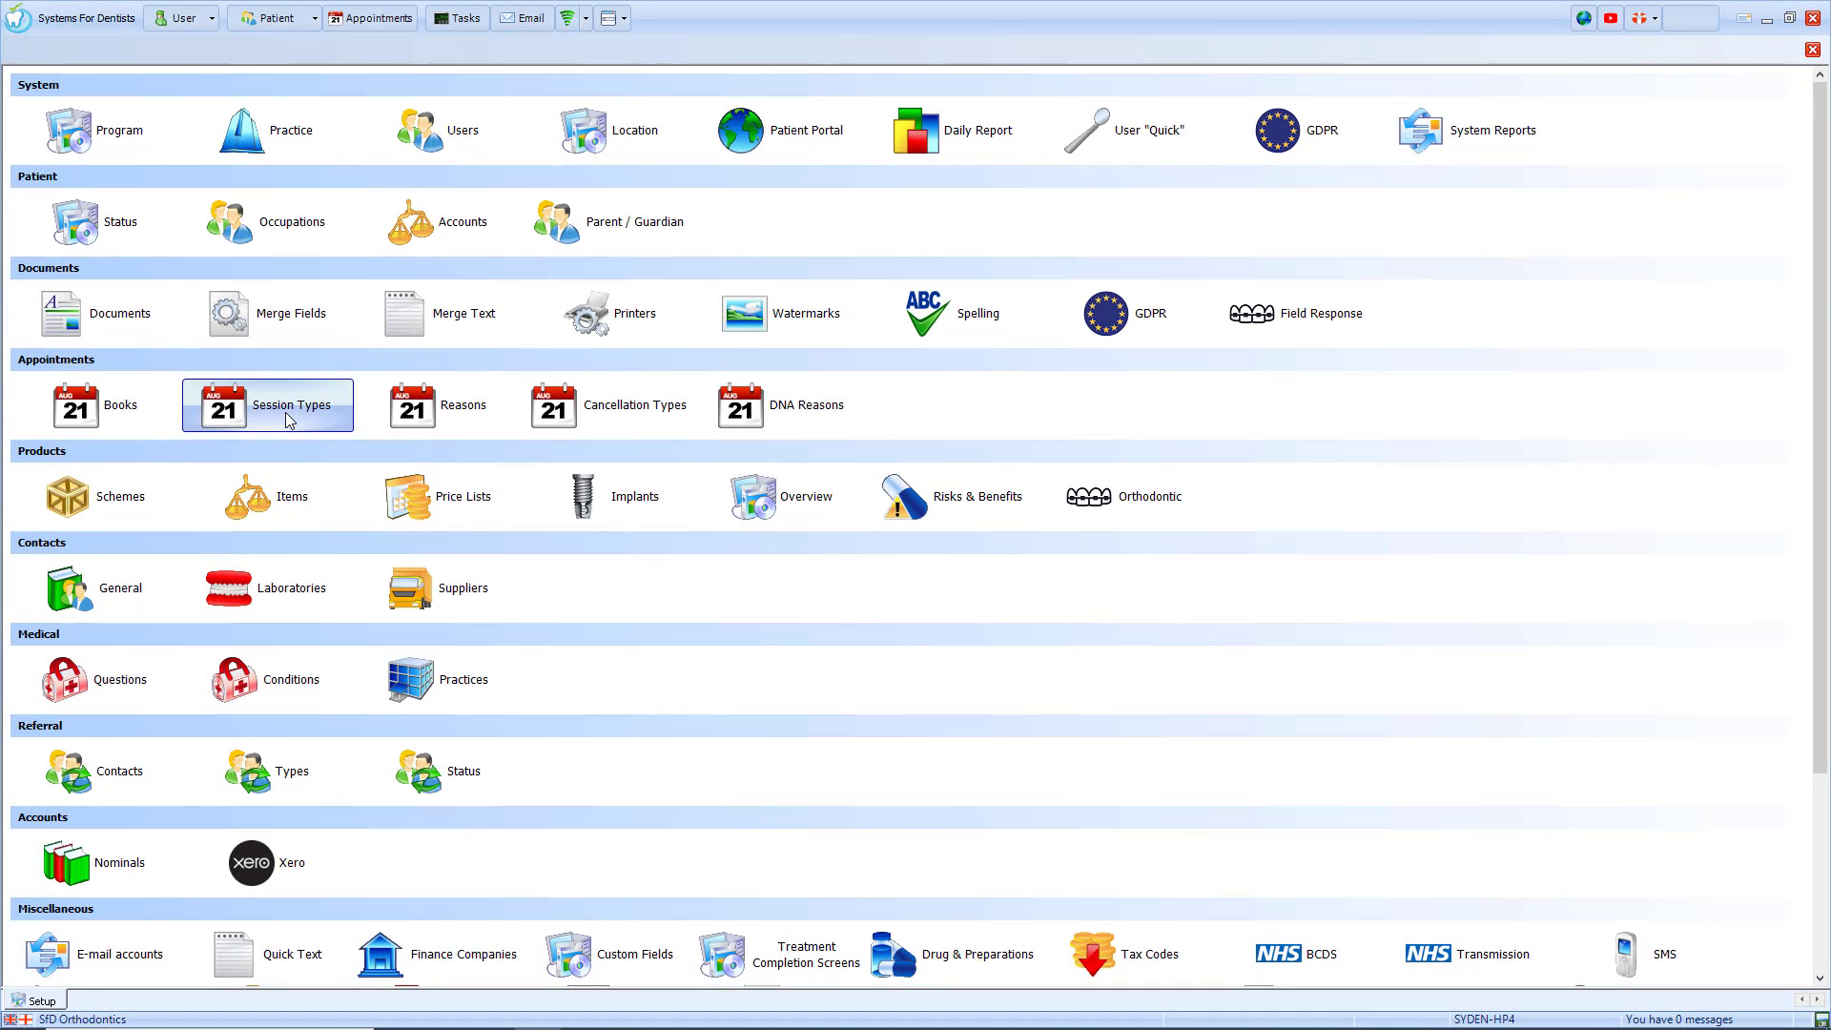
Create a new appointment session type named Web Booking with the colour Yellow and save it.
click(286, 412)
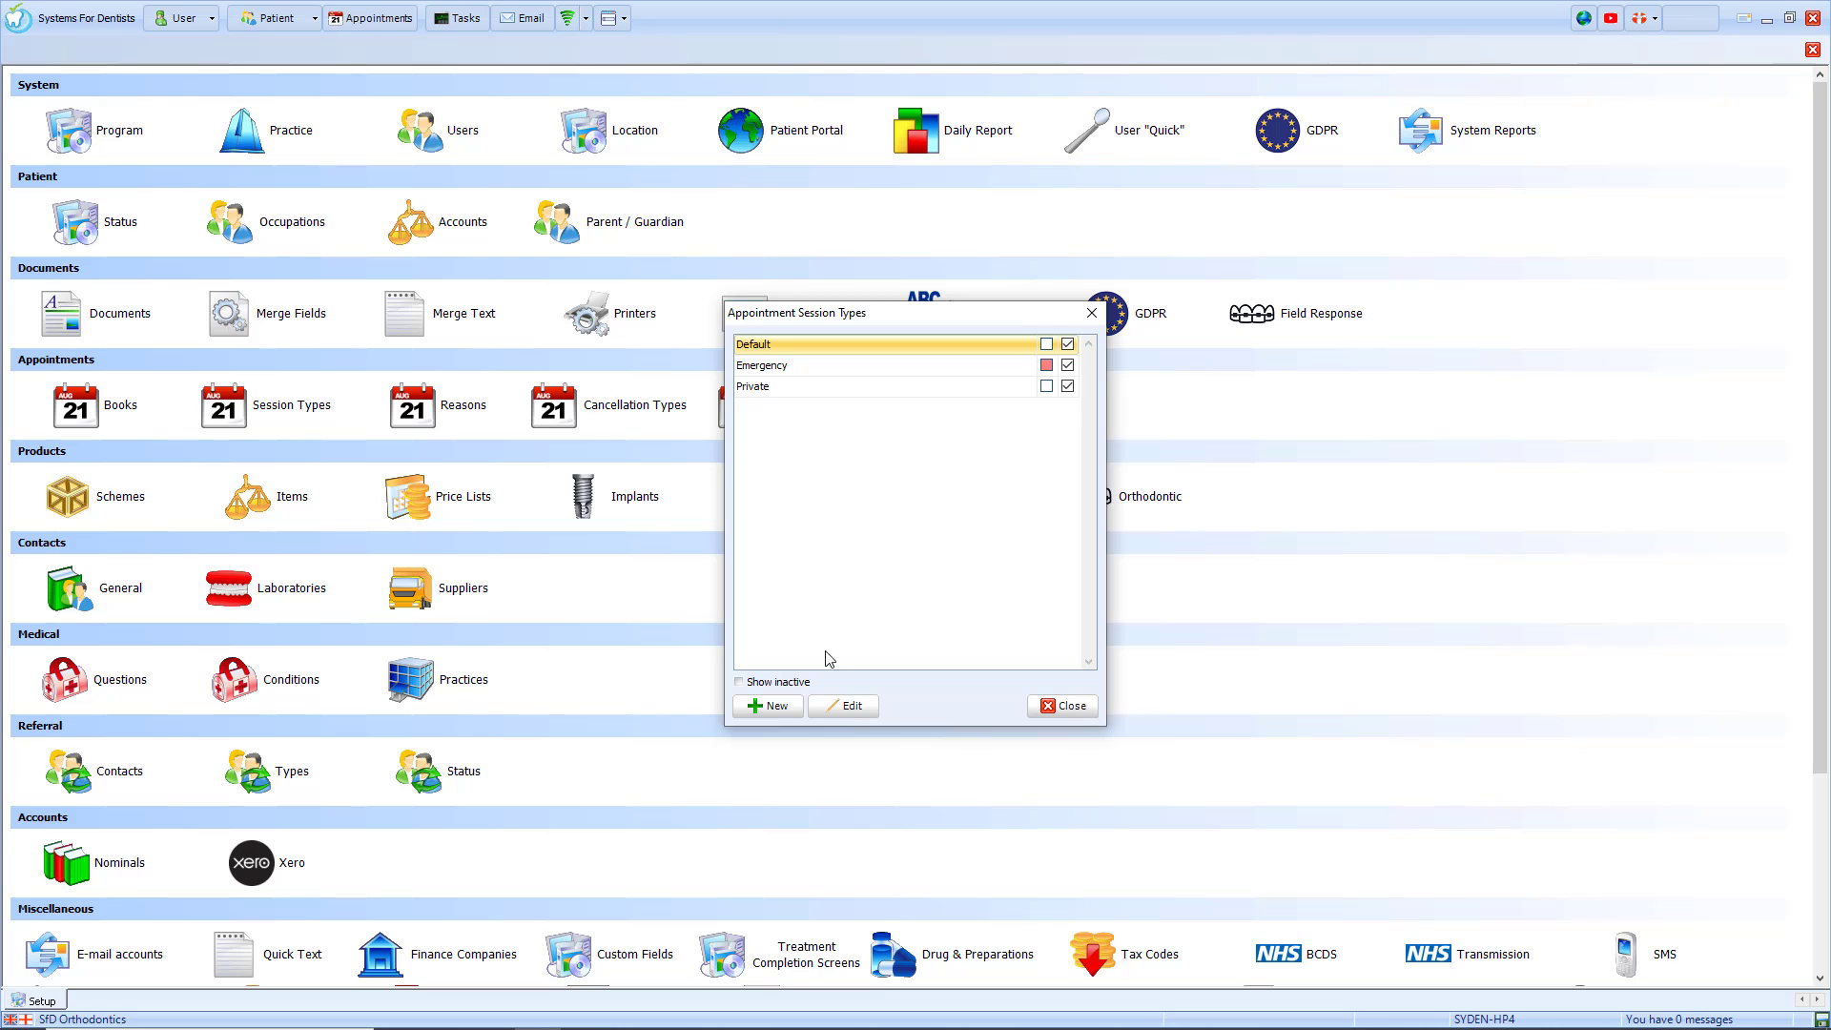
click(770, 705)
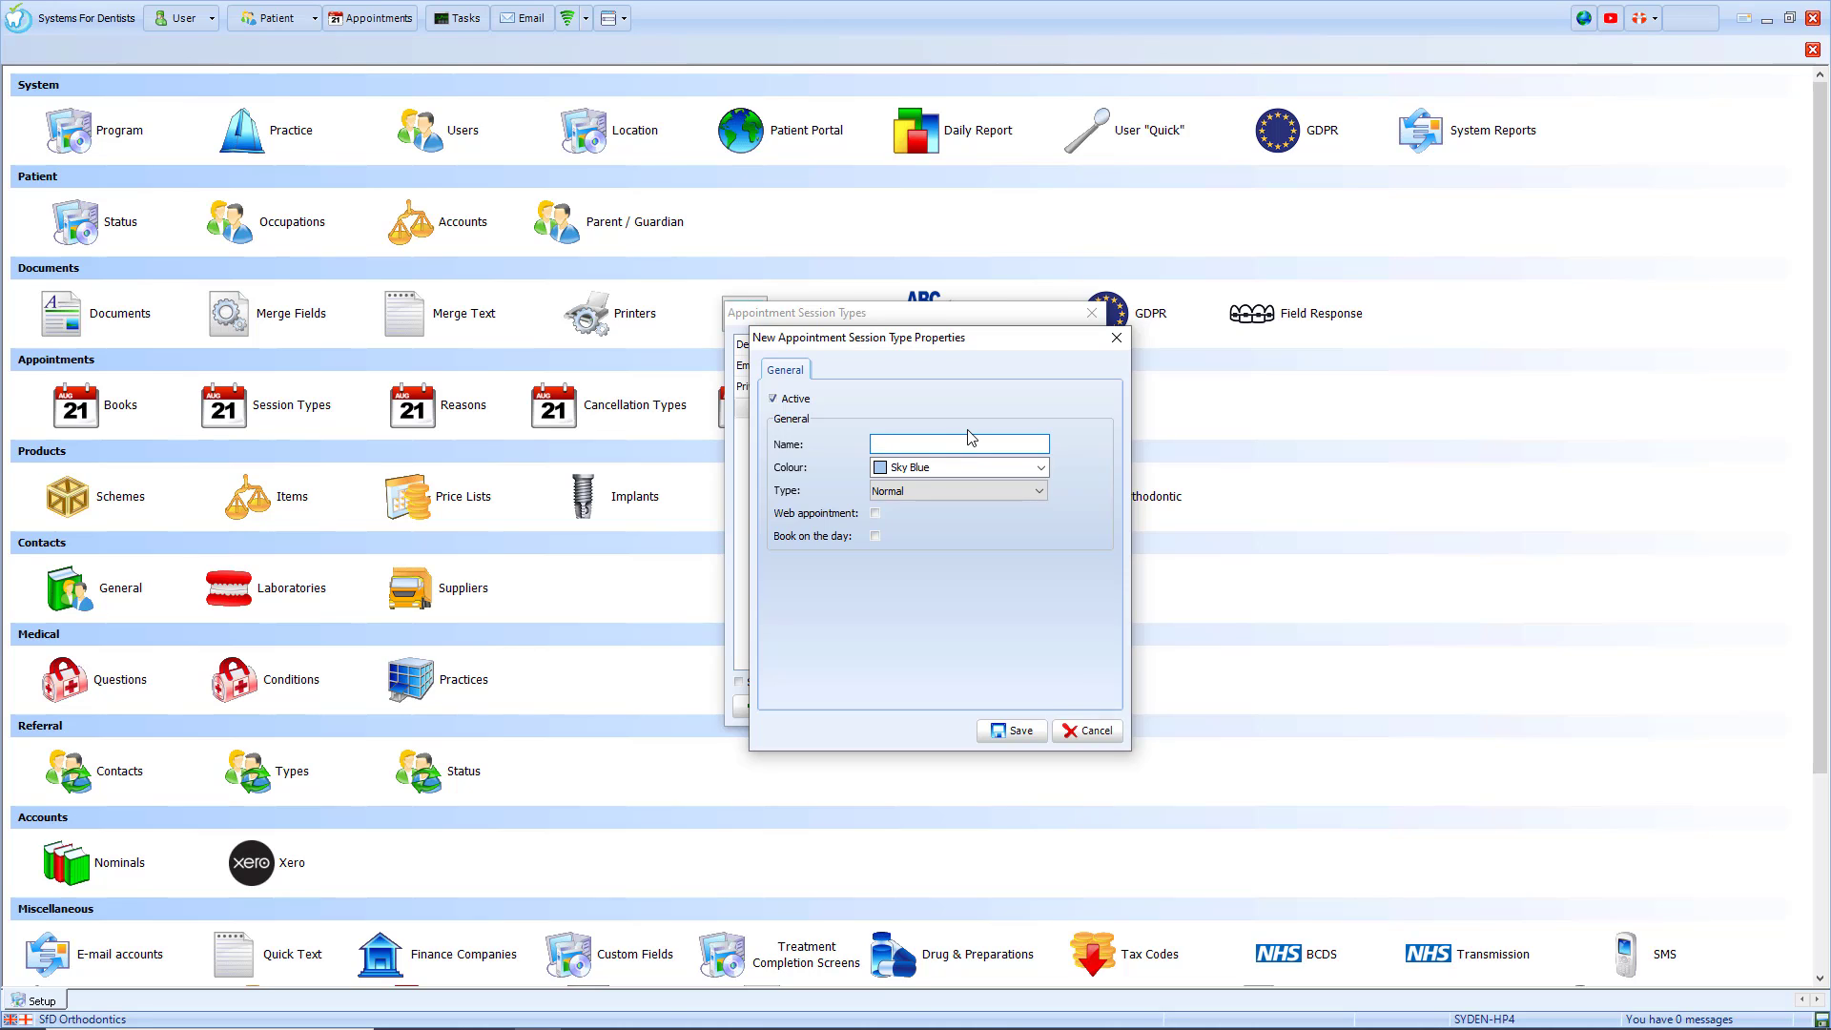
text(Web Booking)
click(1039, 469)
mouse_move(1042, 565)
mouse_down()
mouse_move(1044, 525)
mouse_move(1047, 551)
mouse_up()
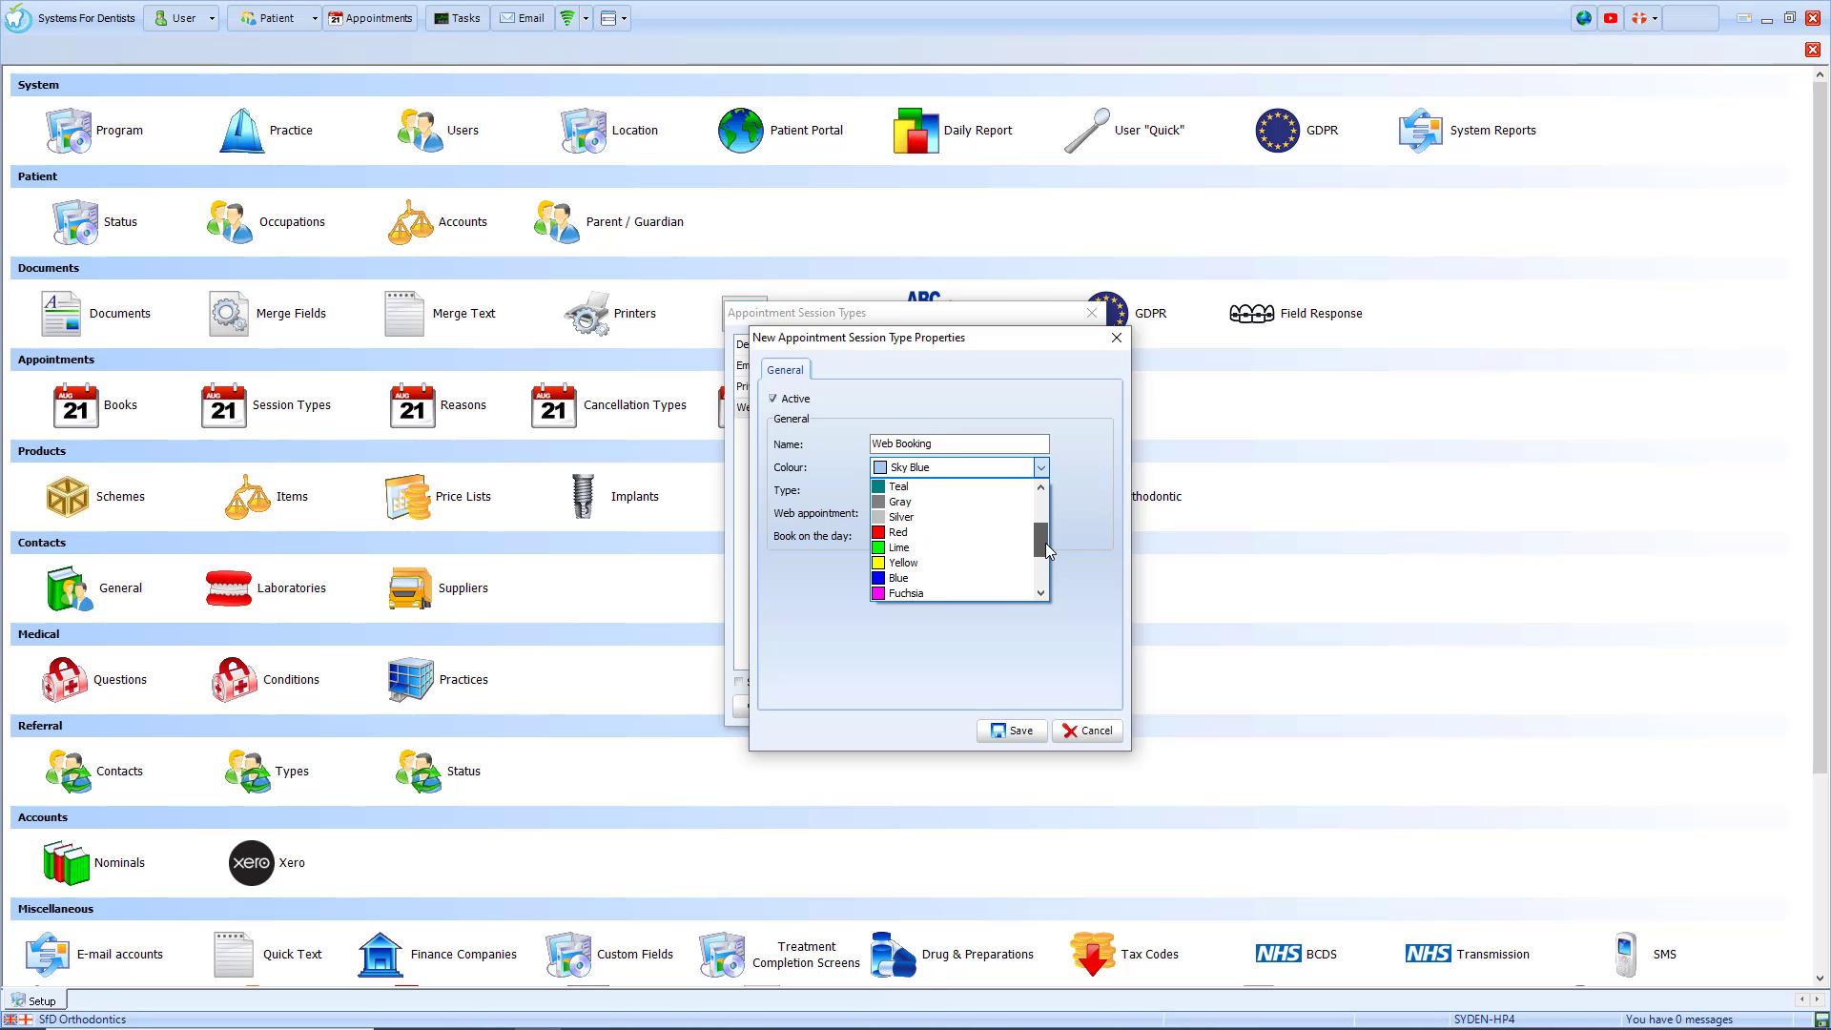
click(906, 562)
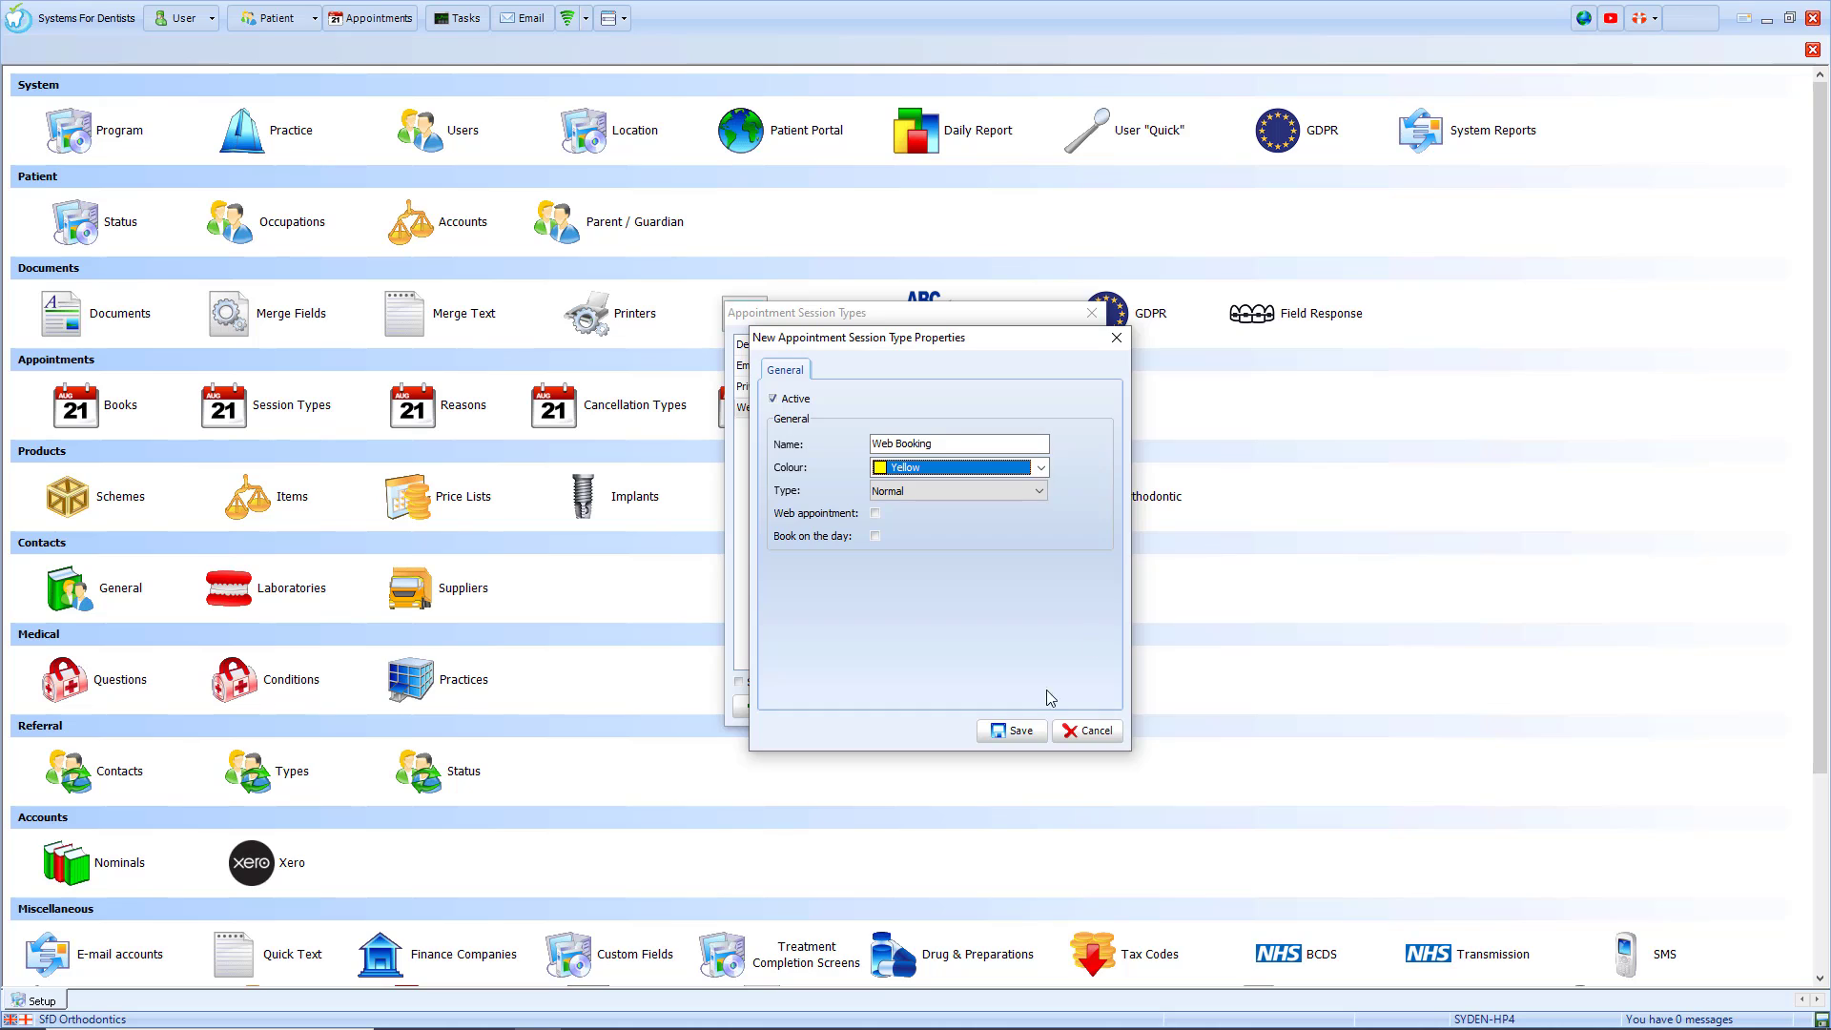
click(1015, 731)
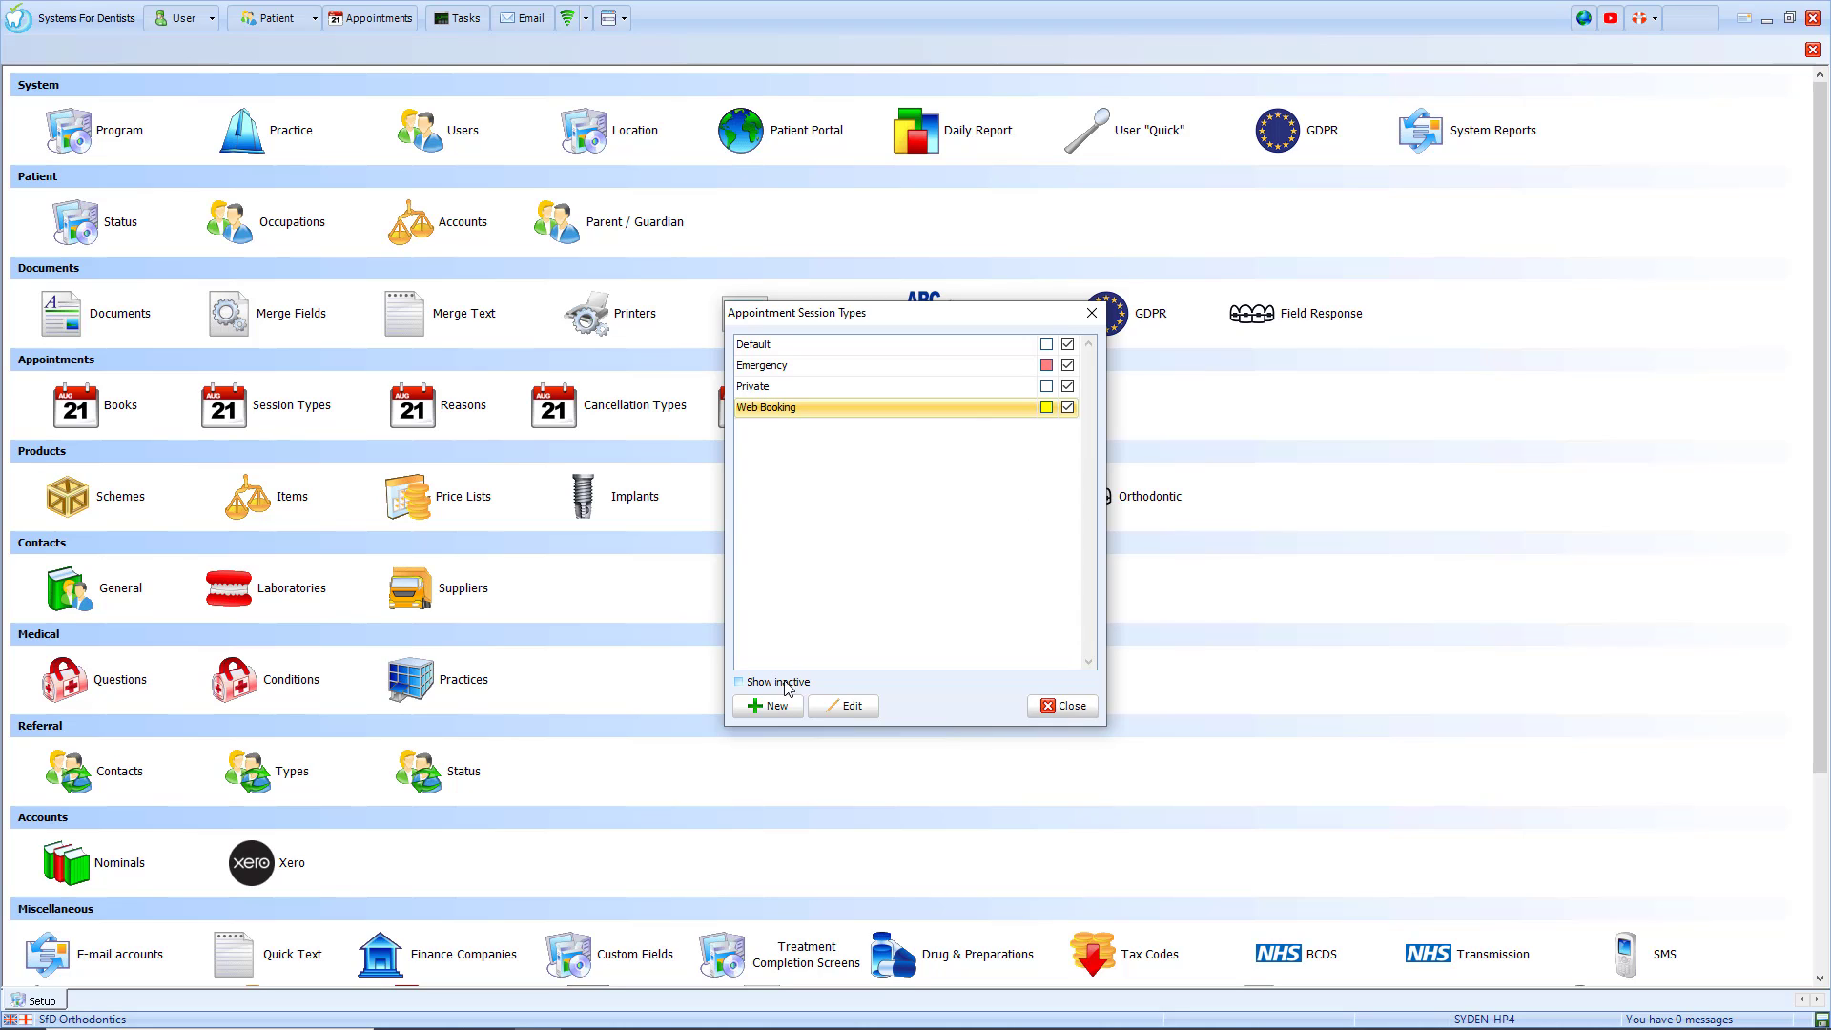
Enable the web appointment option for the Web Booking session type, save it and close the session types list.
click(836, 708)
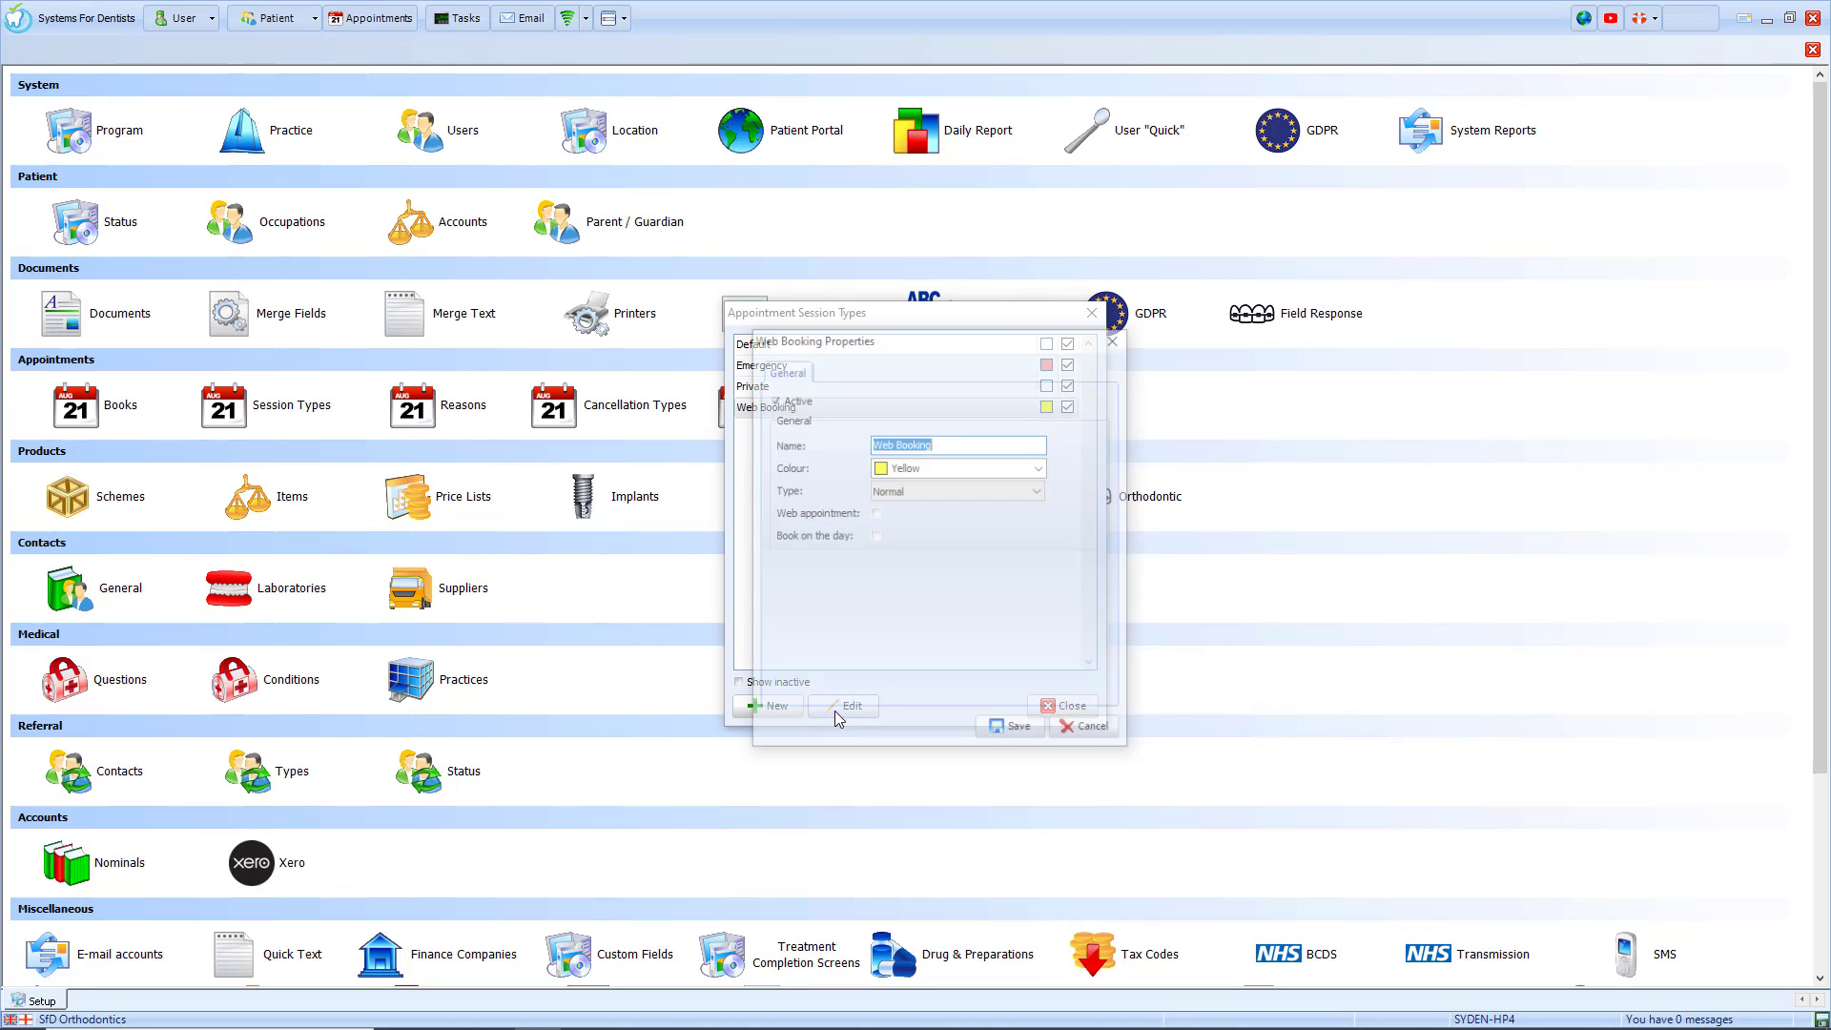
click(874, 514)
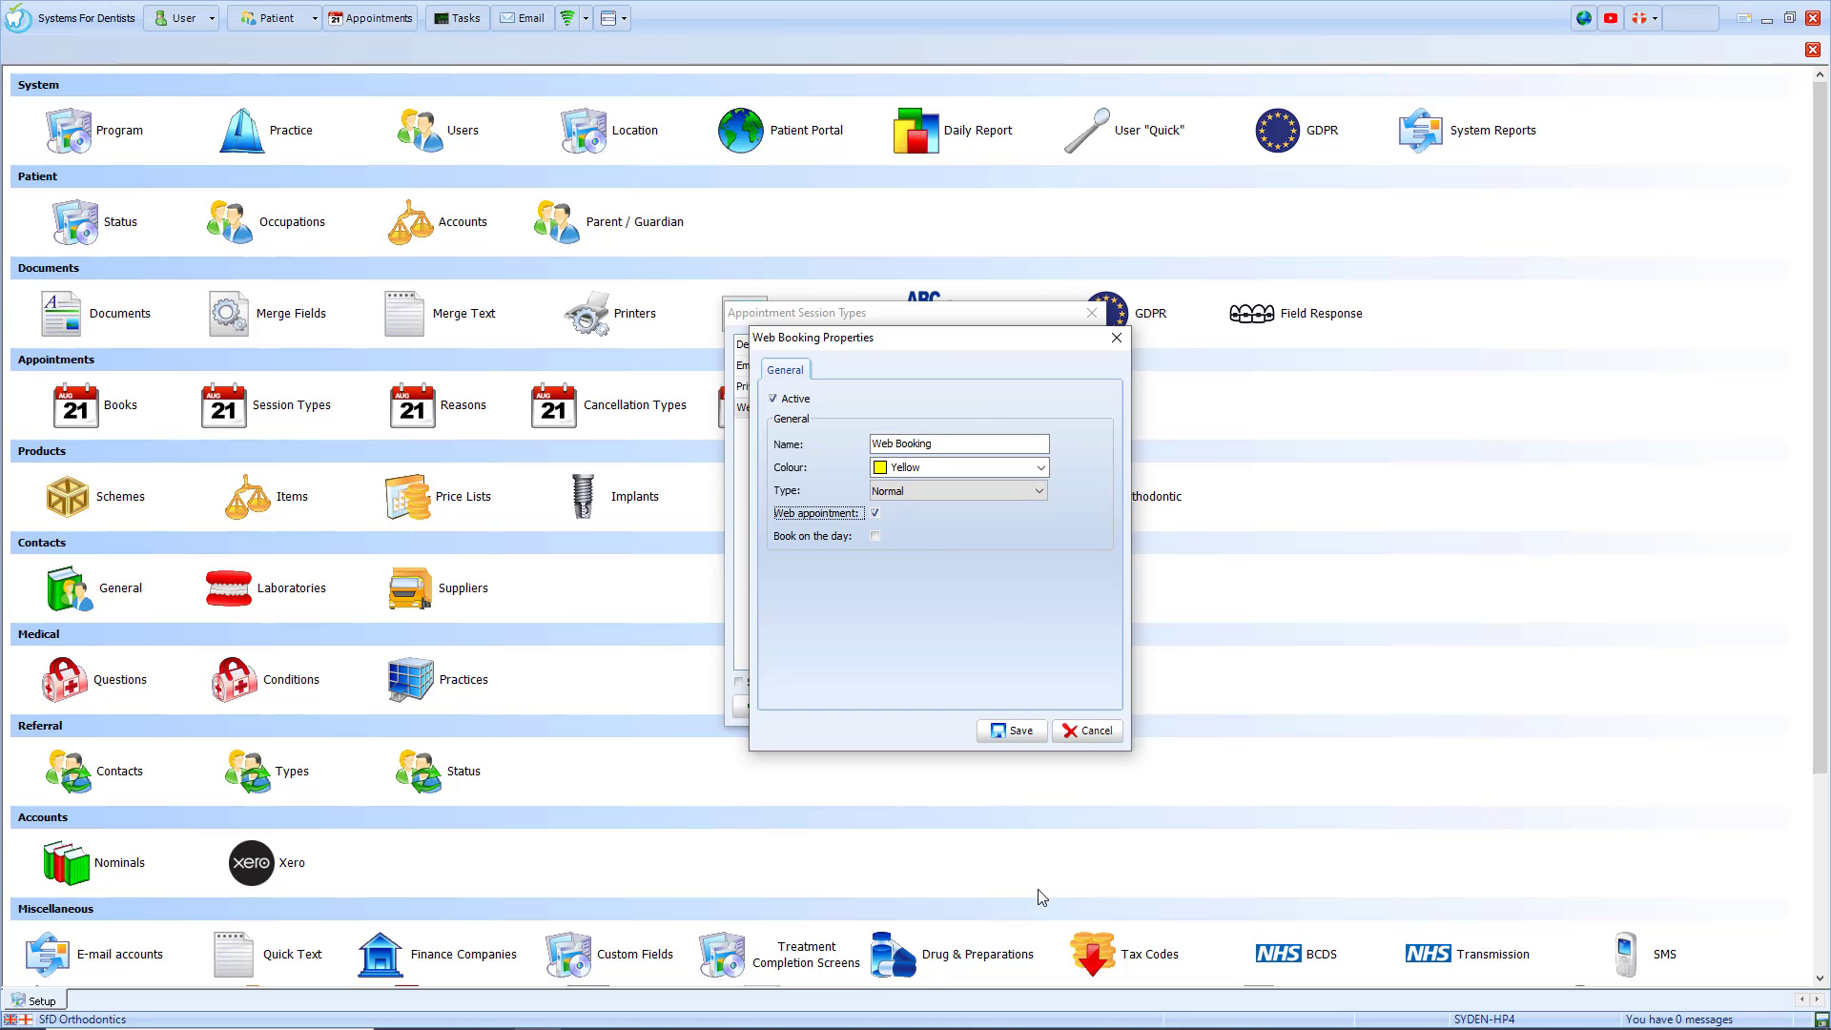
click(1020, 731)
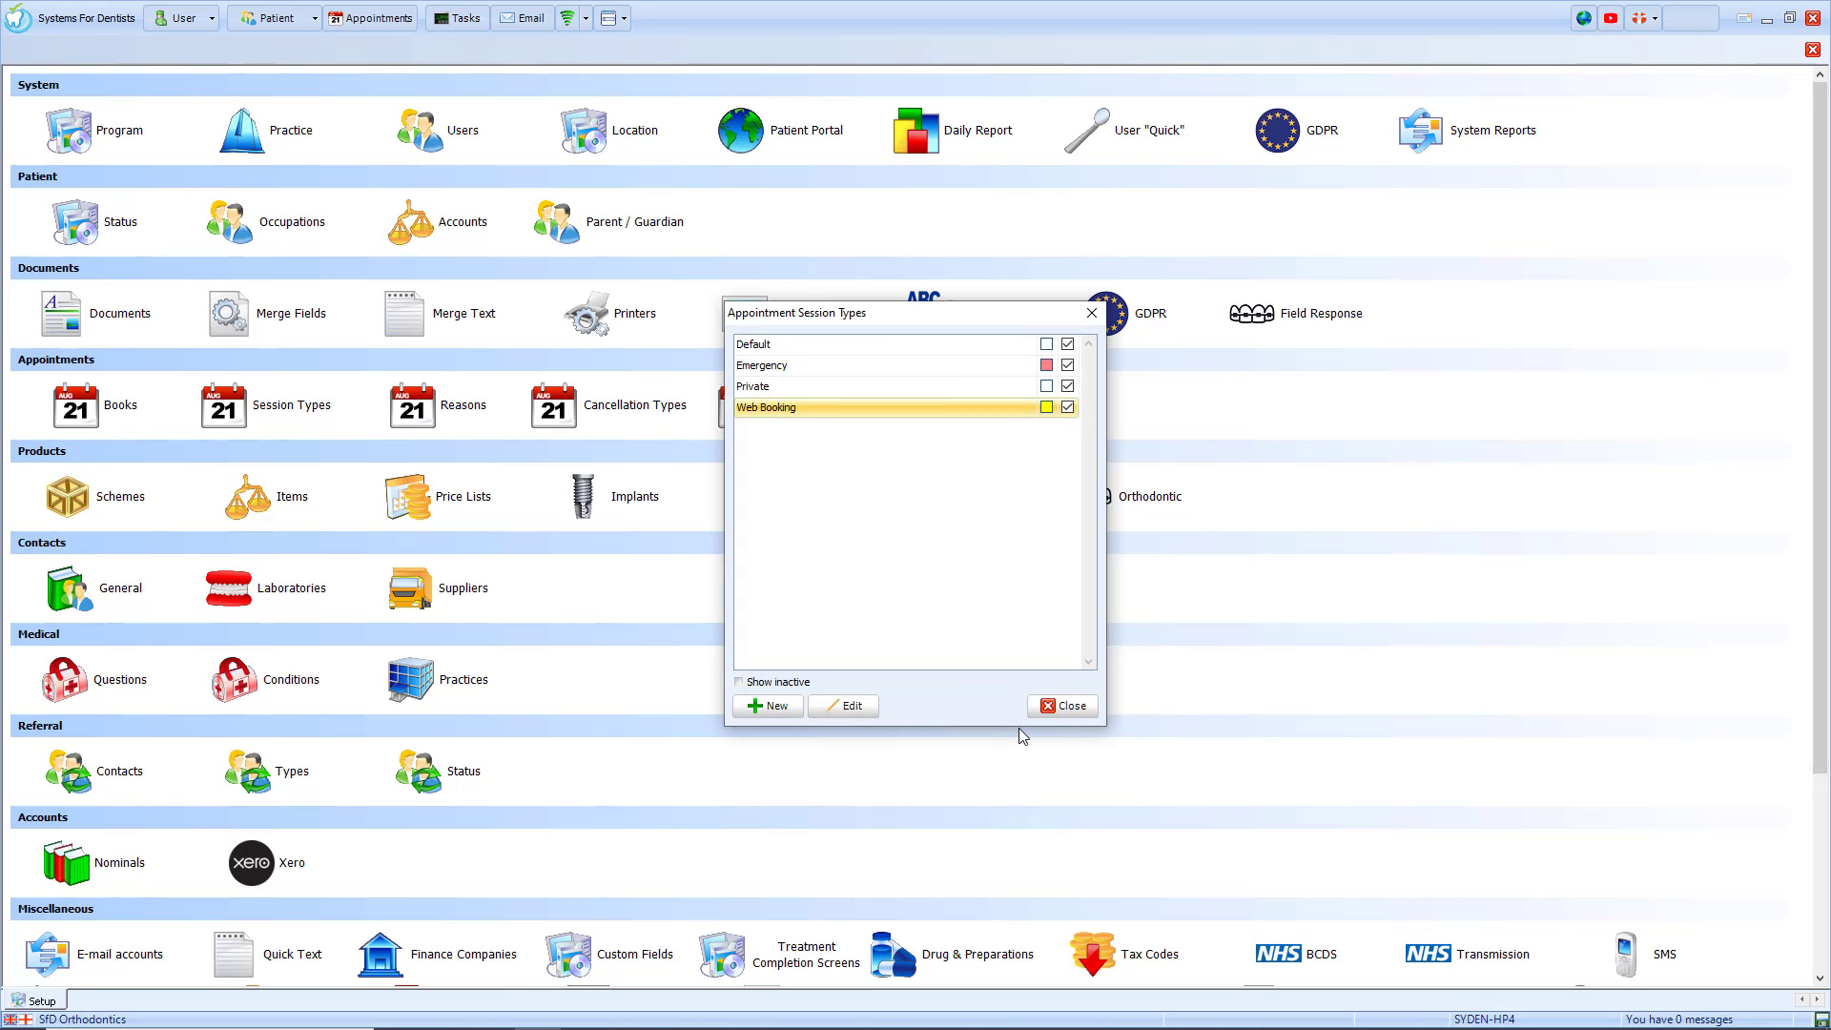
click(1065, 706)
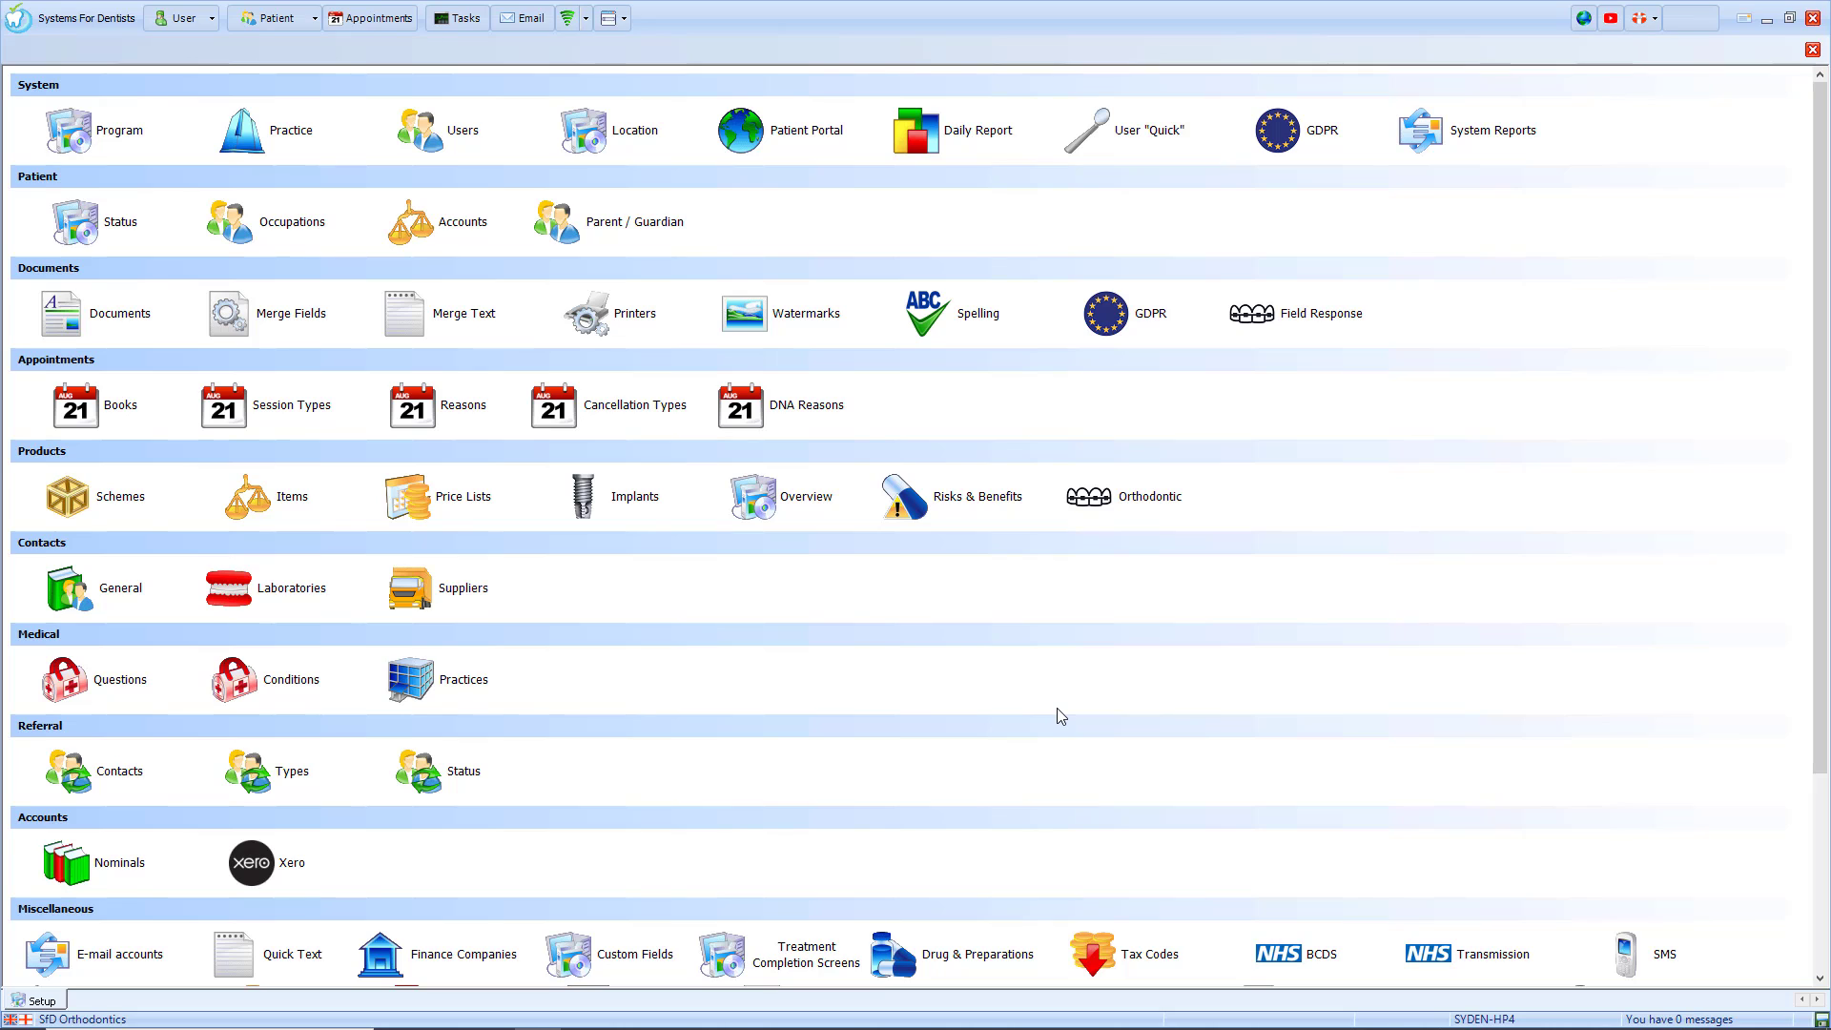
Edit the first listed dentist's appointment book and delete the 13:00 - 17:00 session on Monday.
click(59, 410)
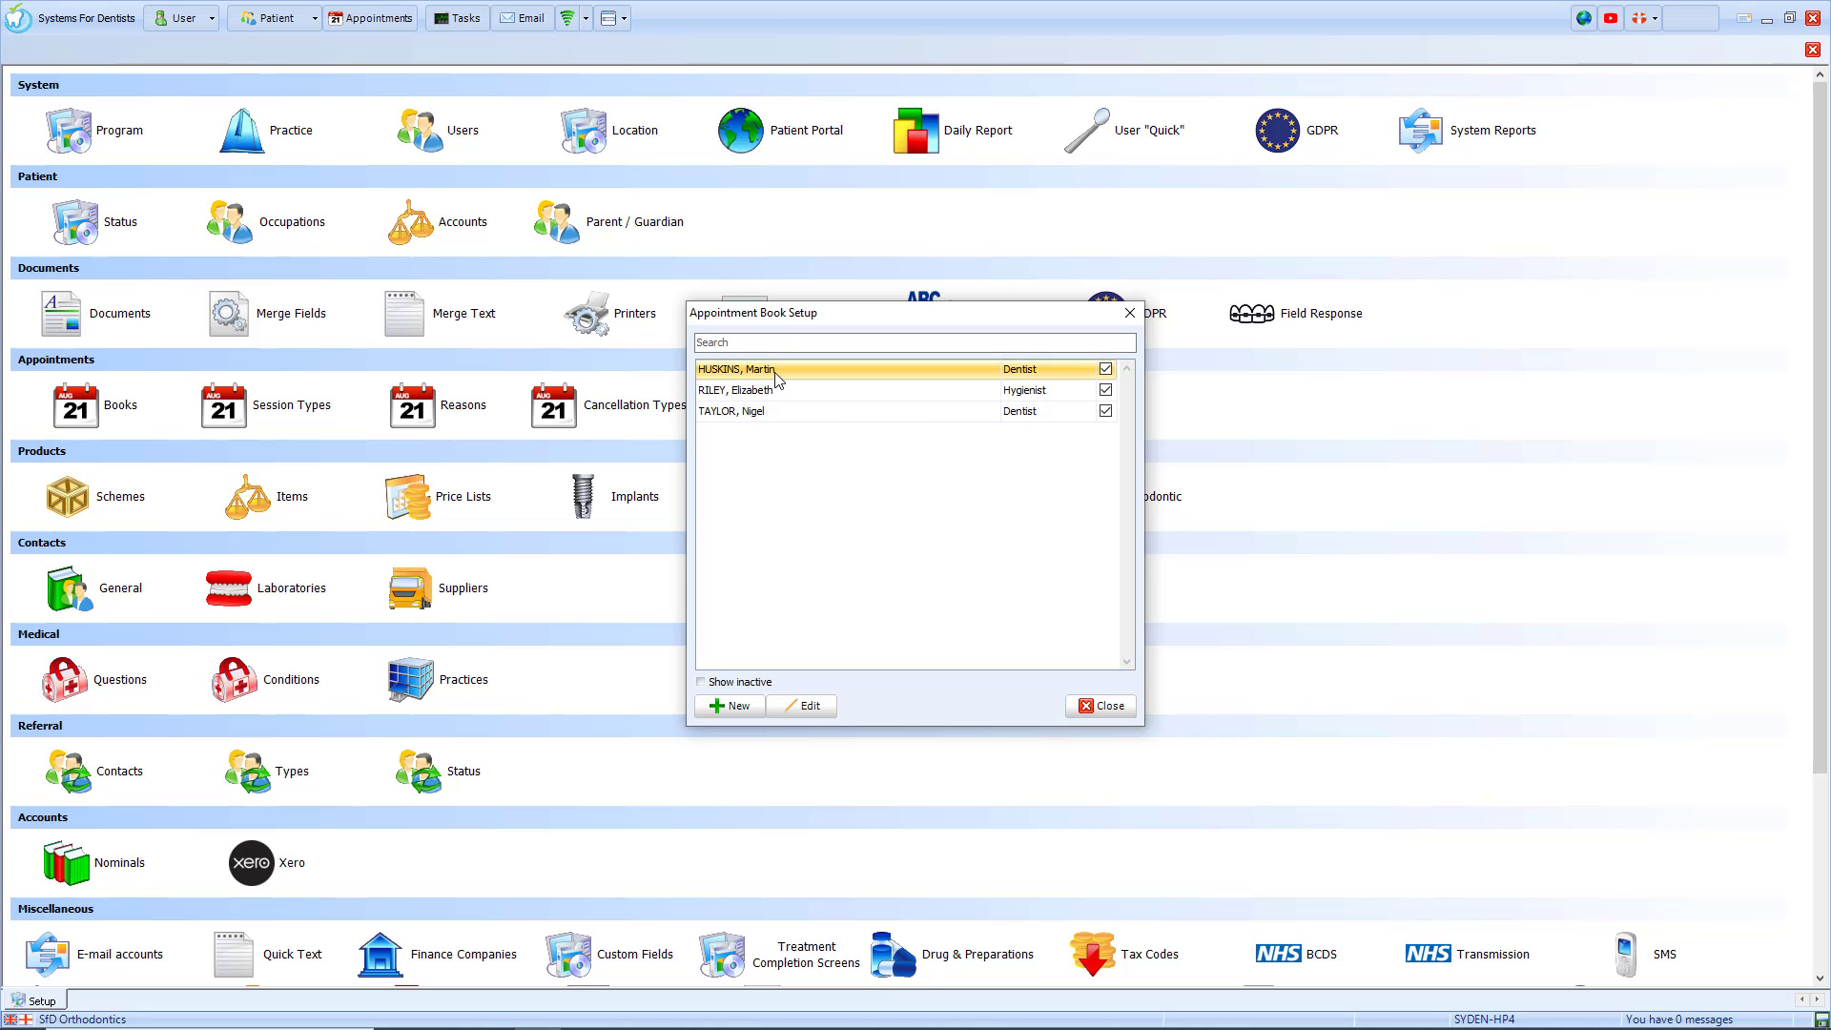
click(807, 717)
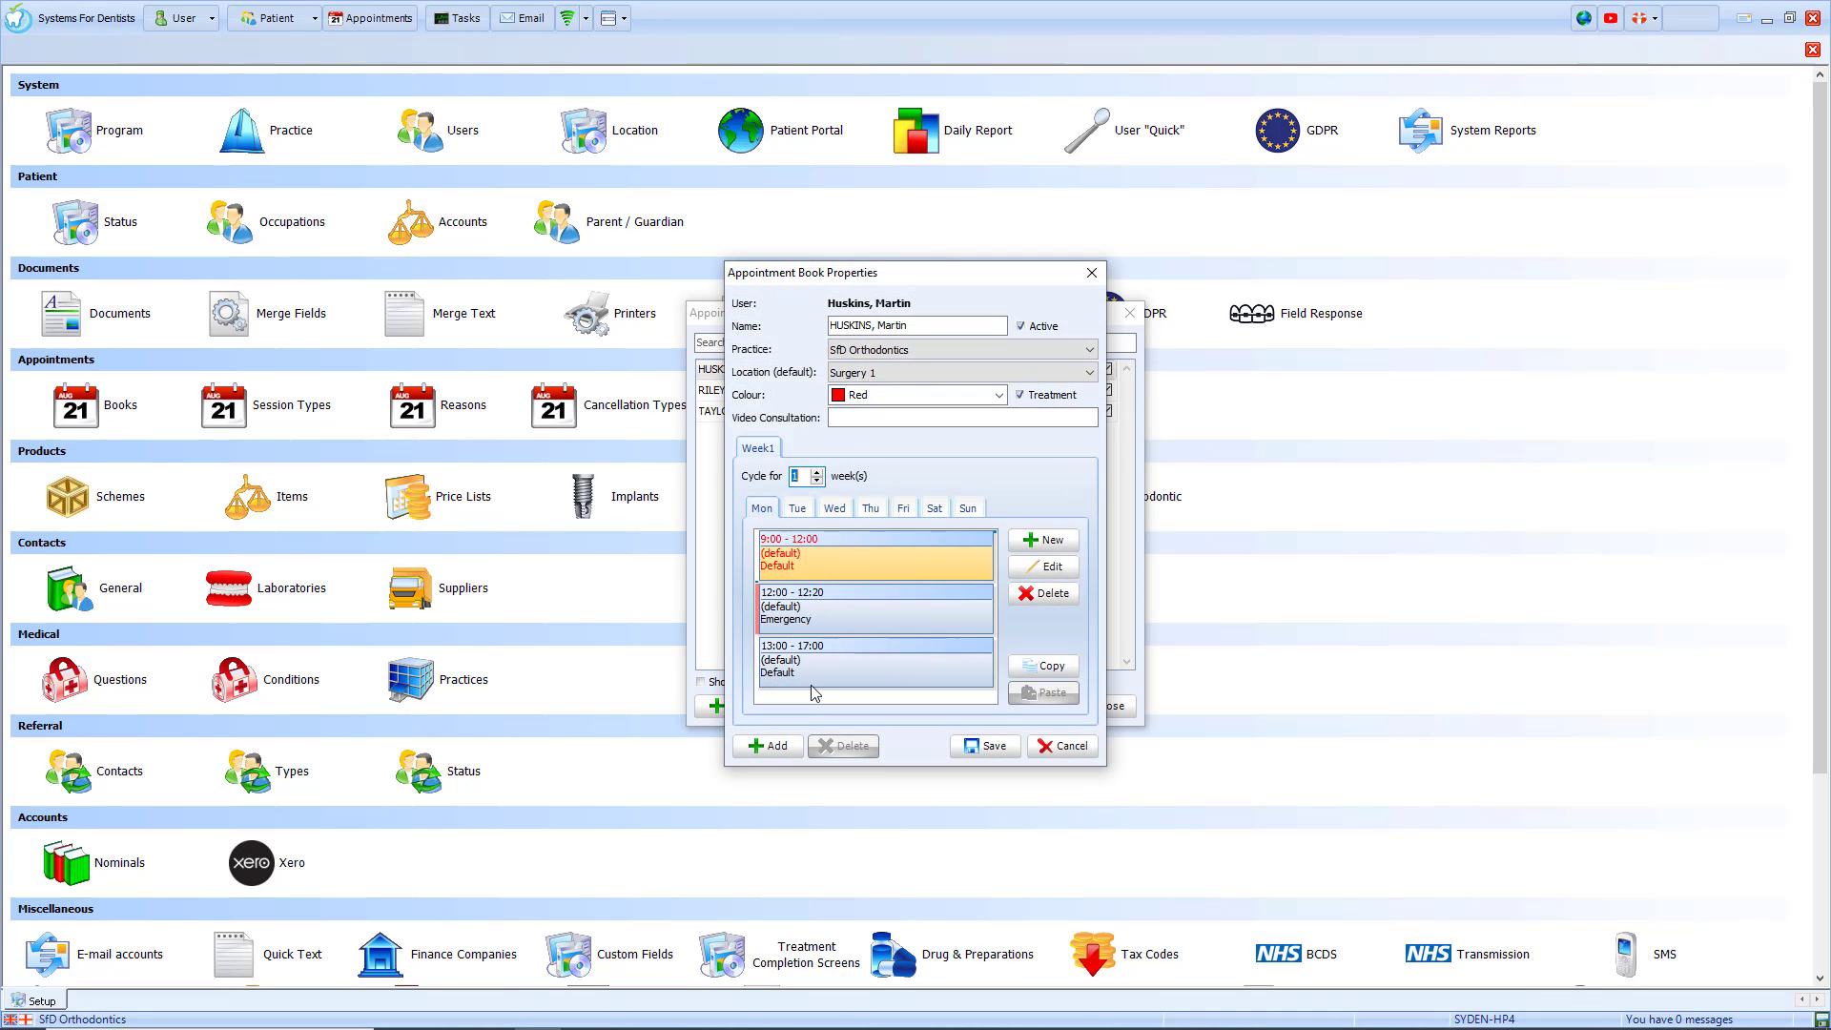
click(806, 667)
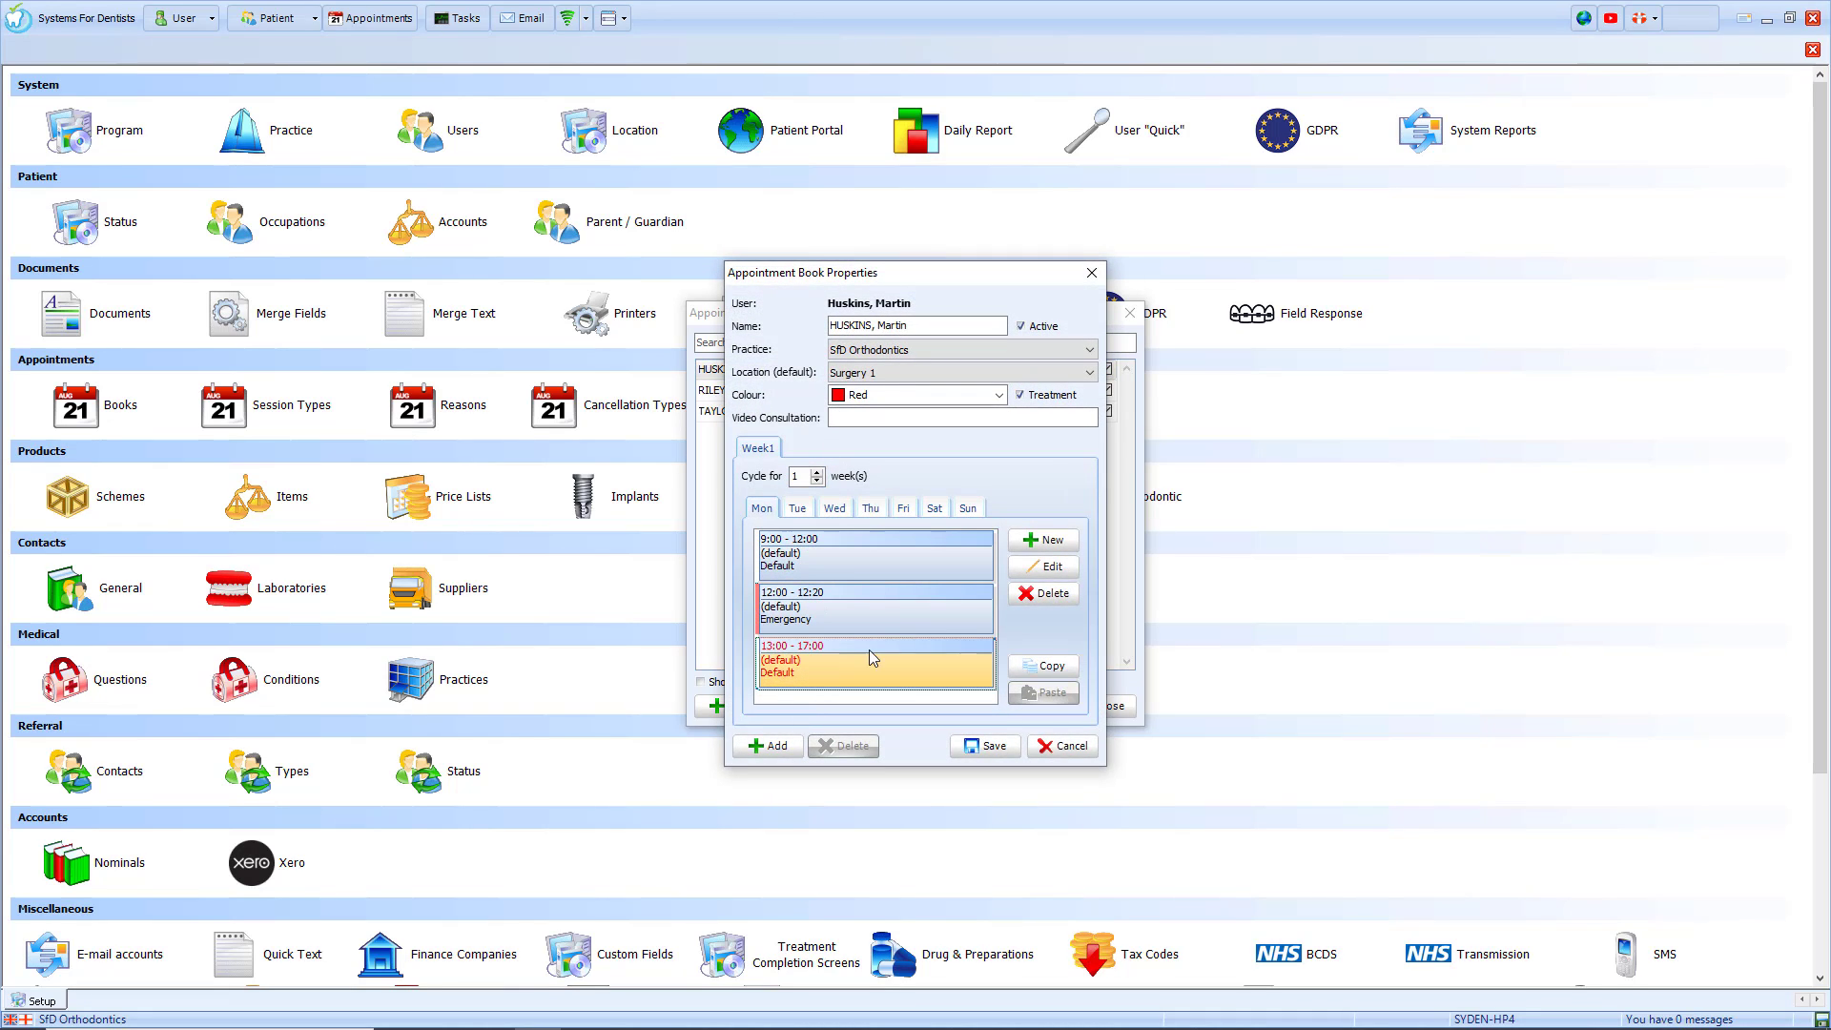
click(1049, 596)
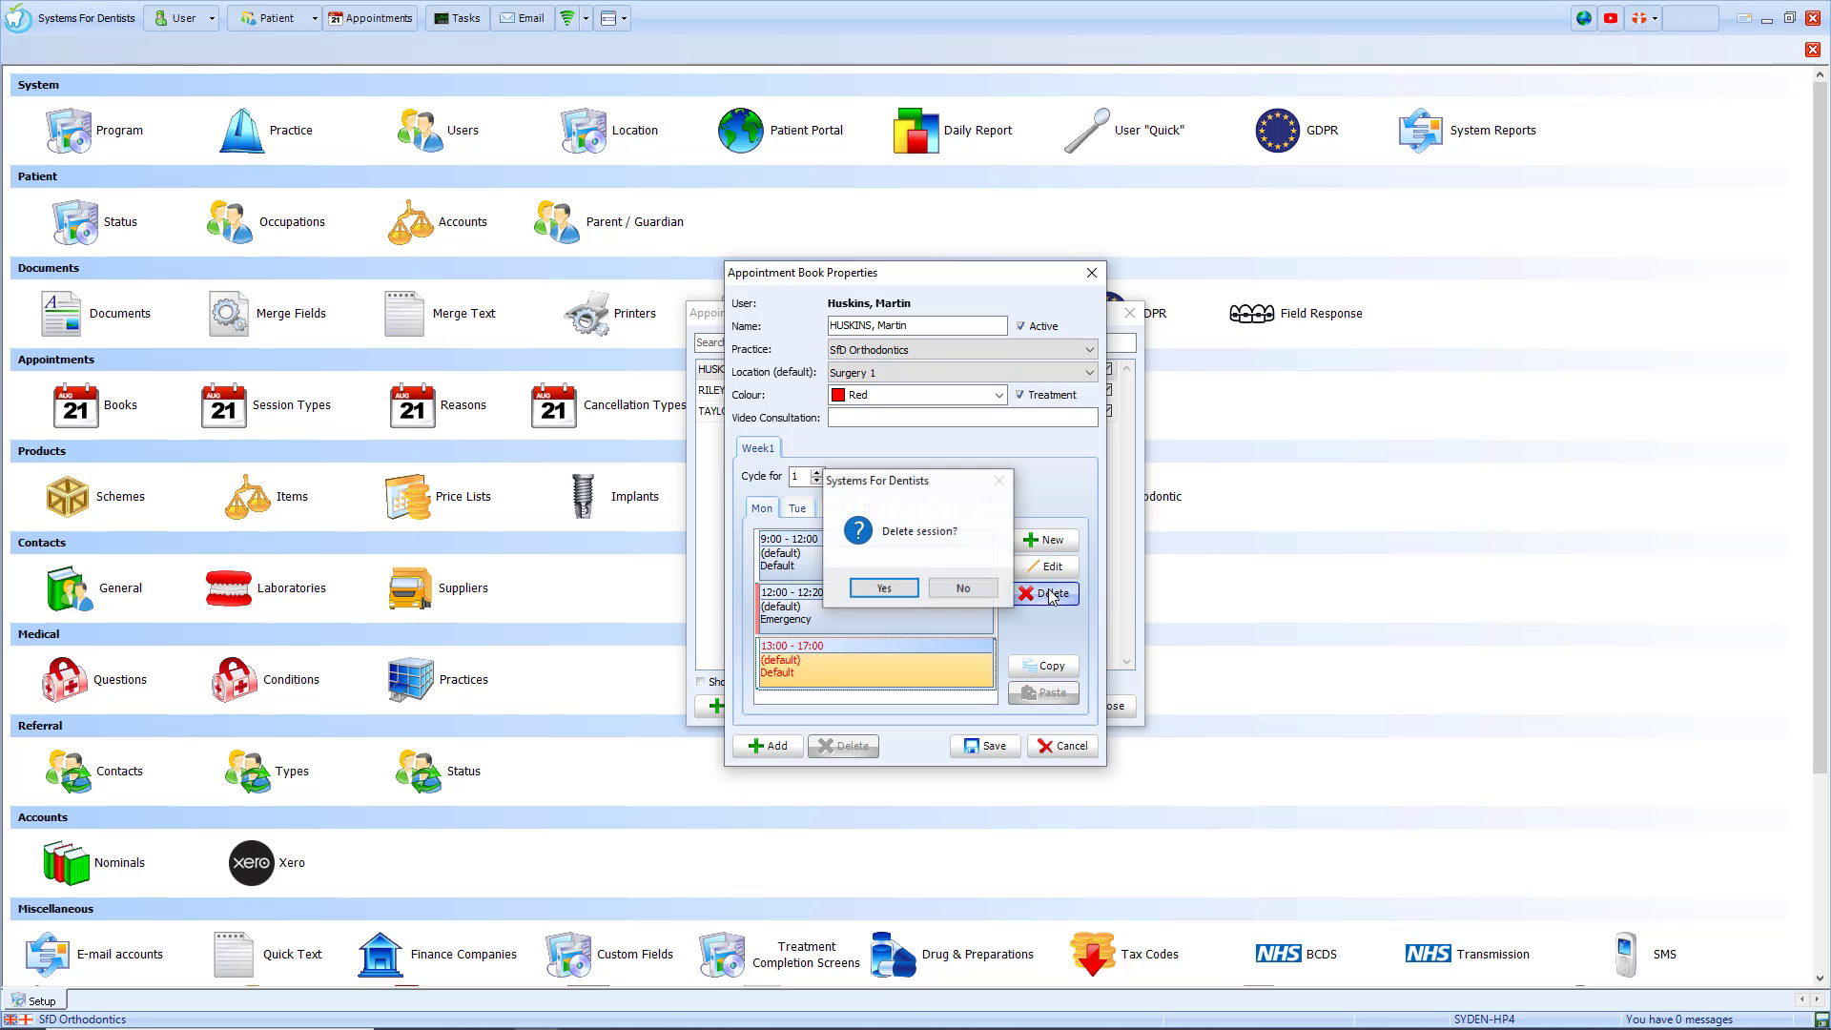
click(898, 587)
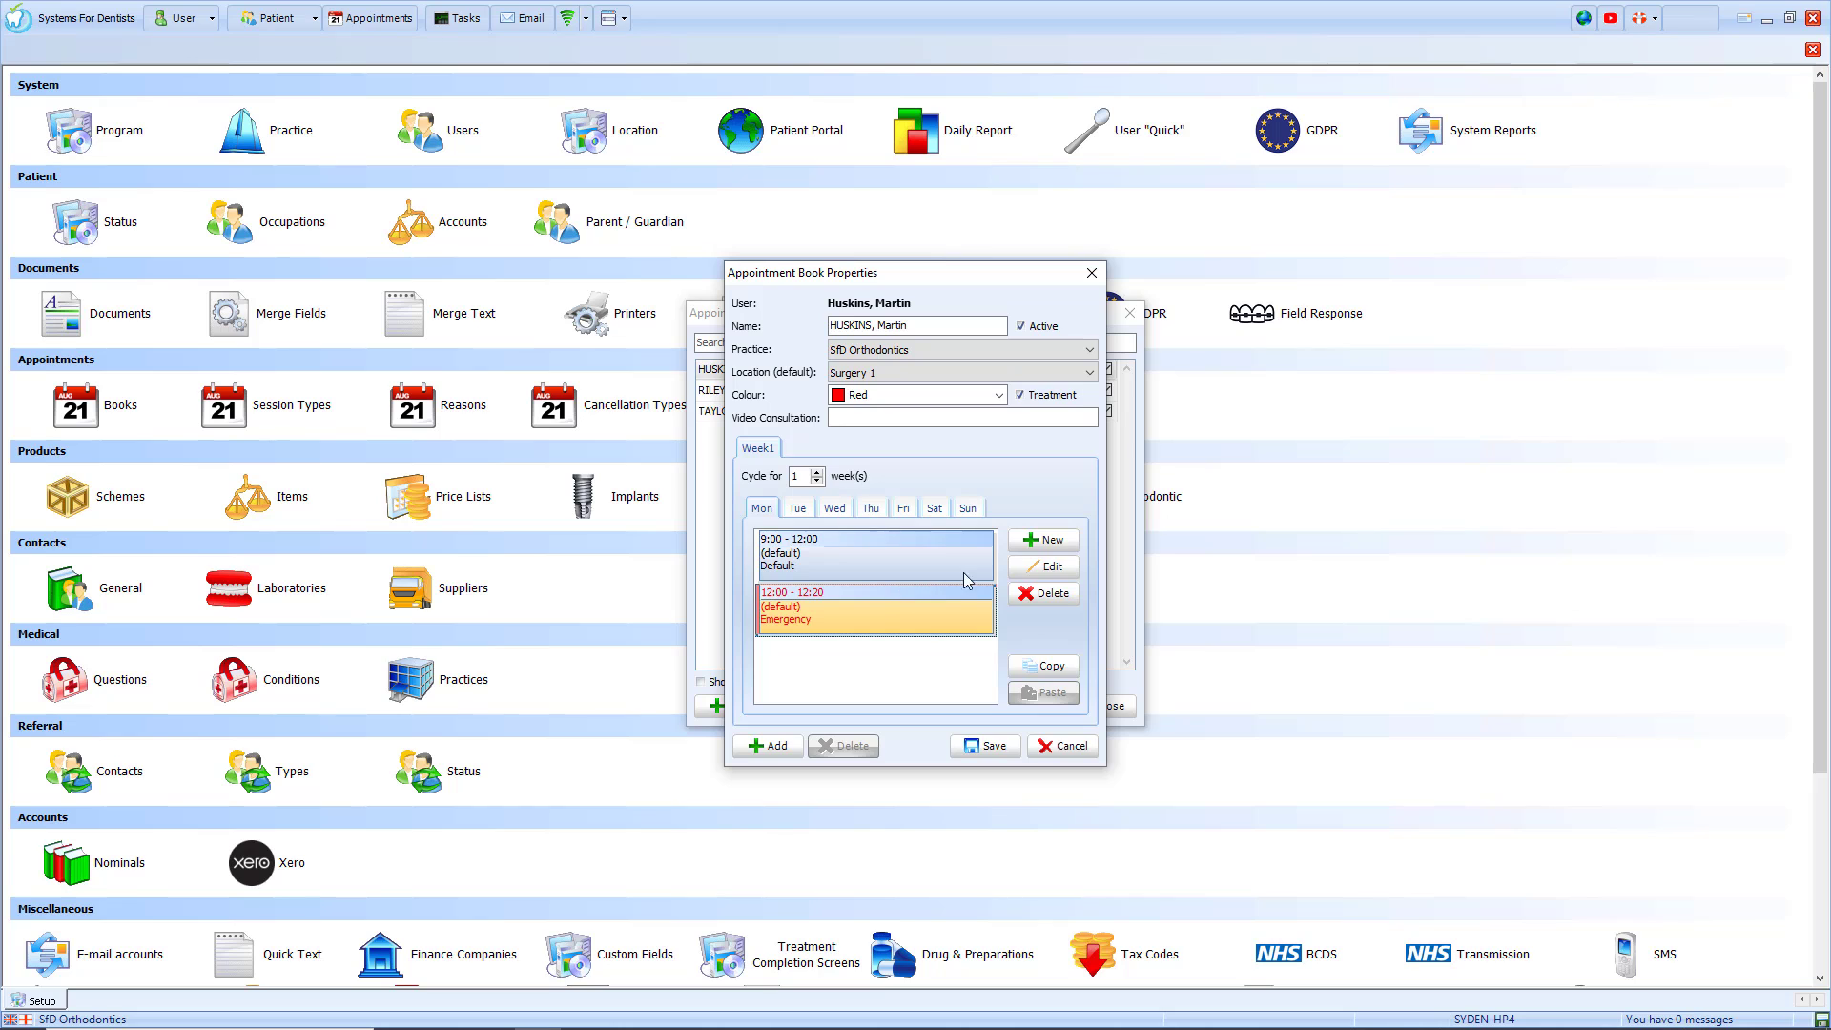
Add a Monday session of type Web Booking with first appointment 13:00 and last appointment 16:55, and save it.
click(1049, 542)
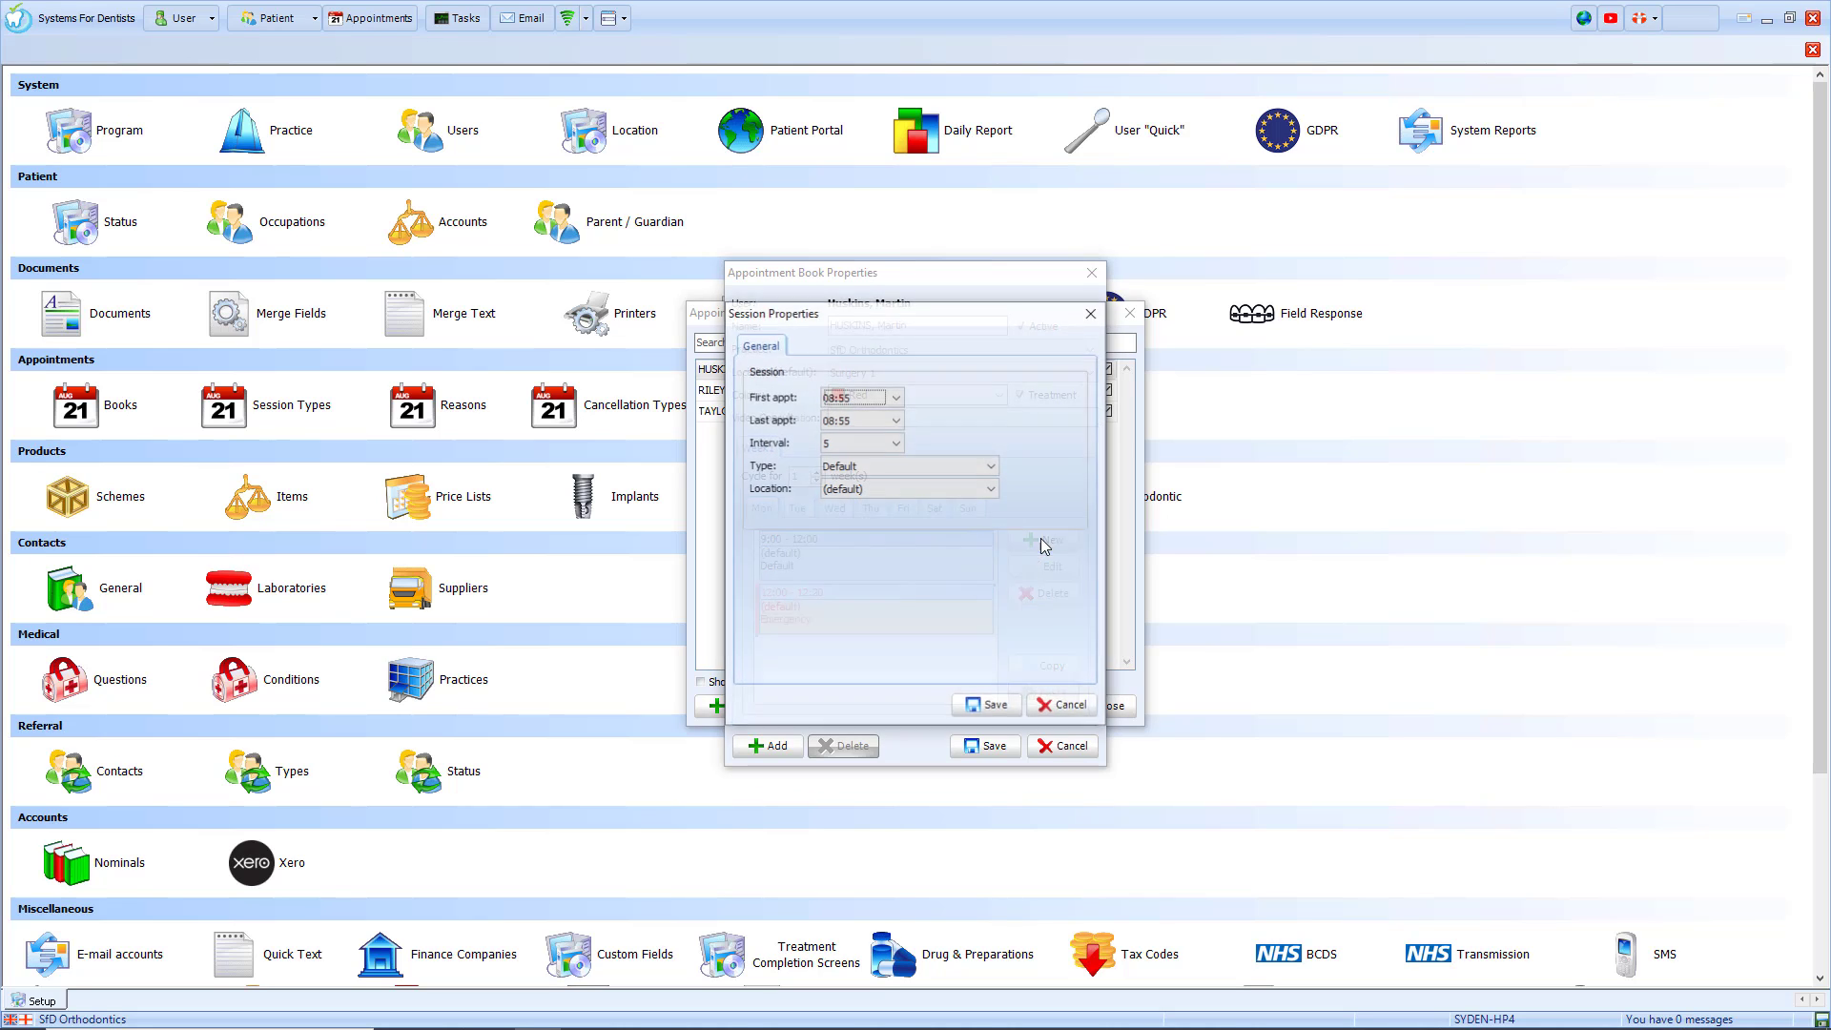
click(898, 396)
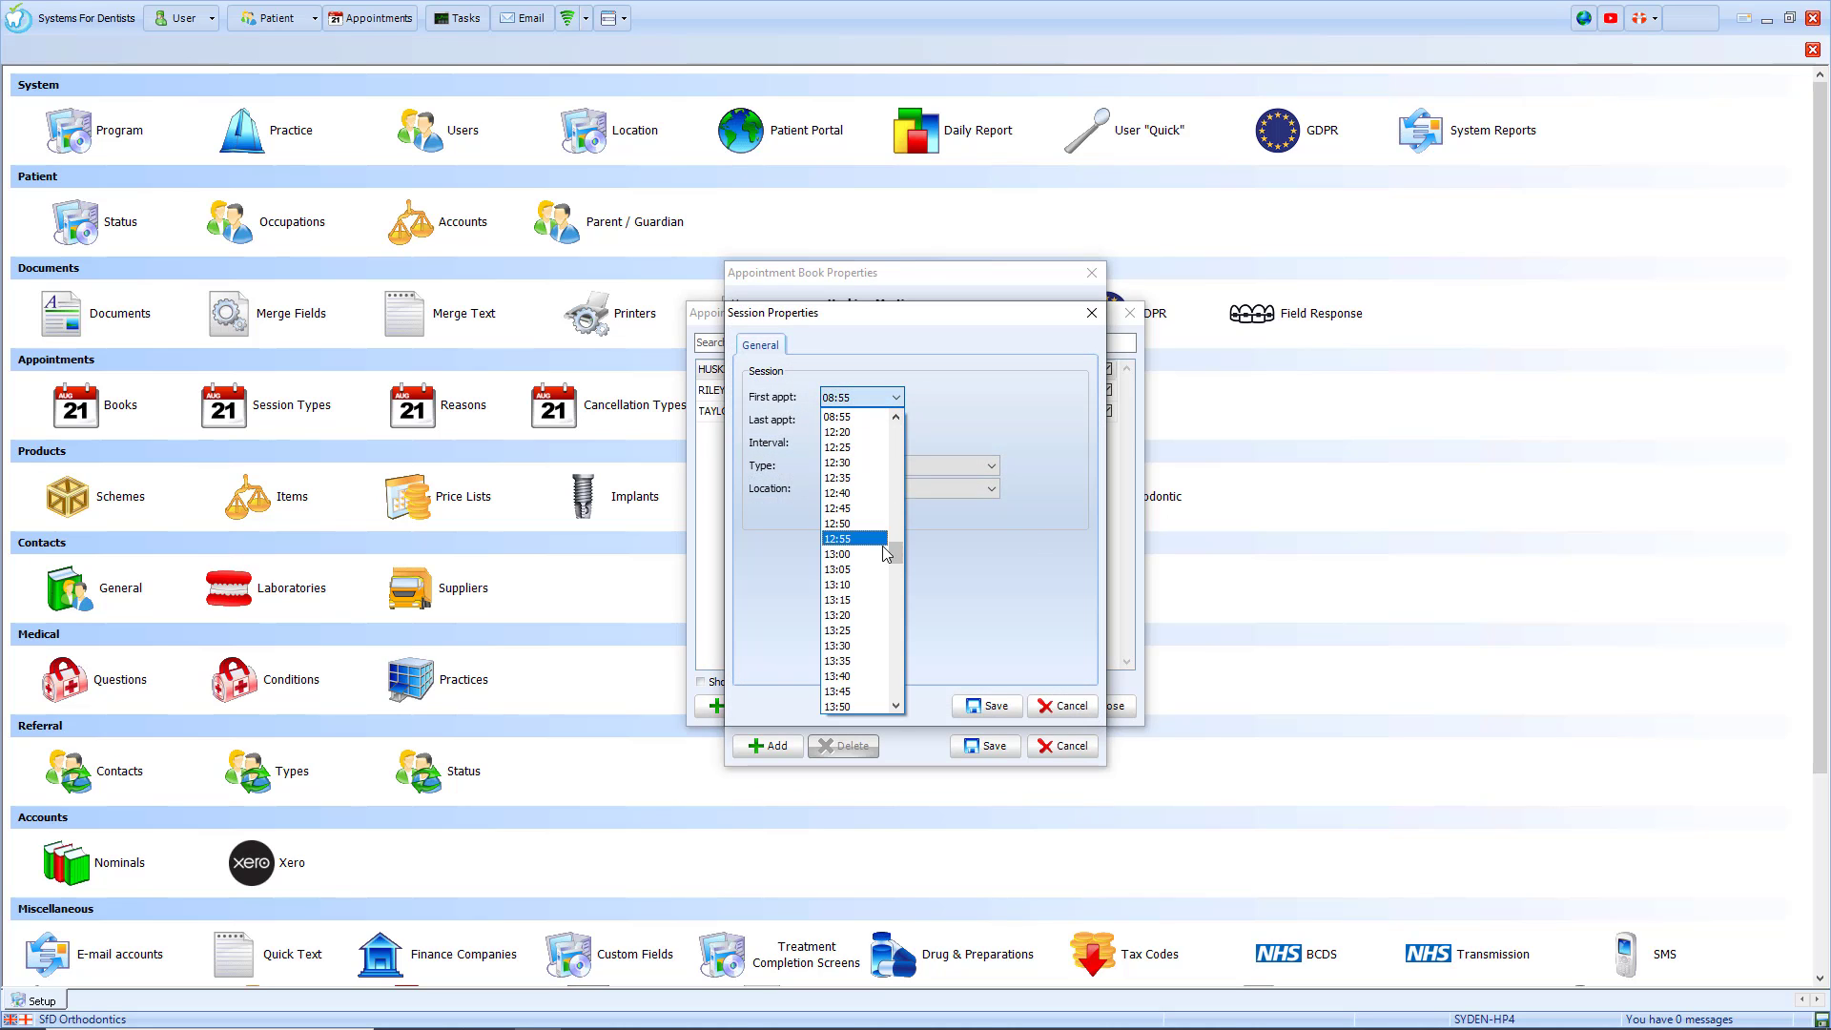
click(858, 554)
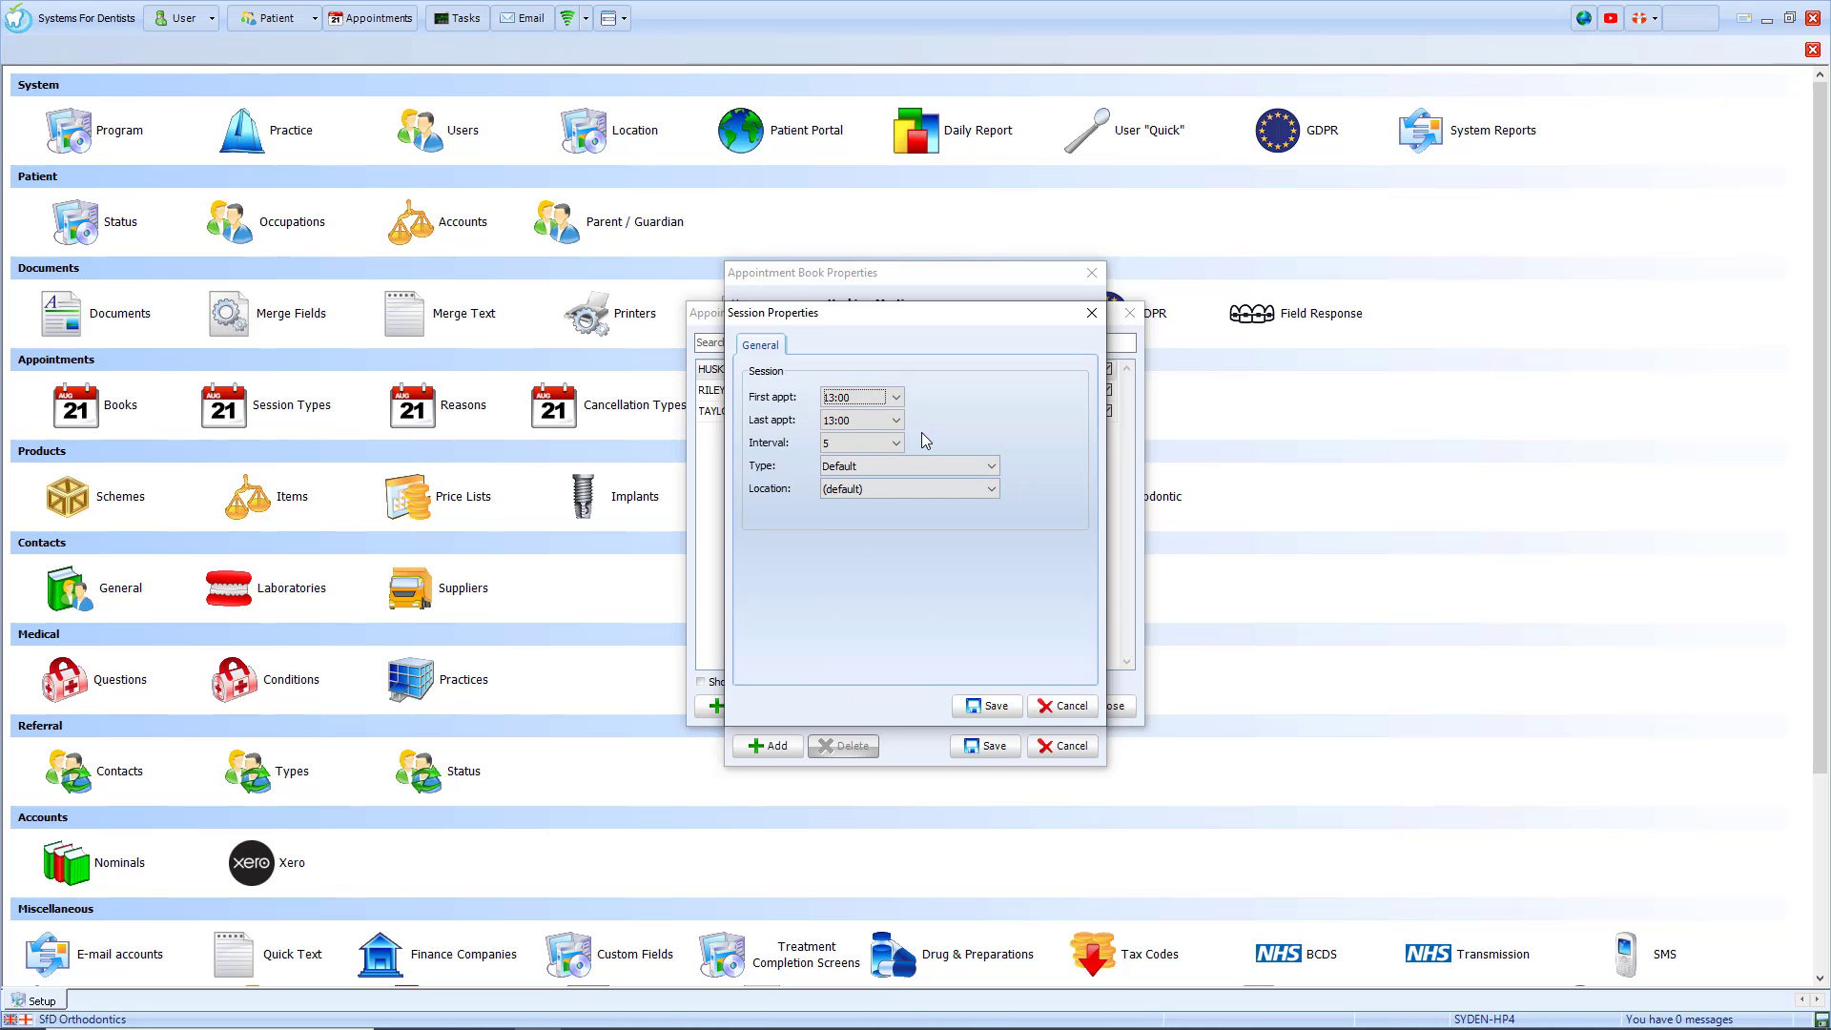
click(896, 421)
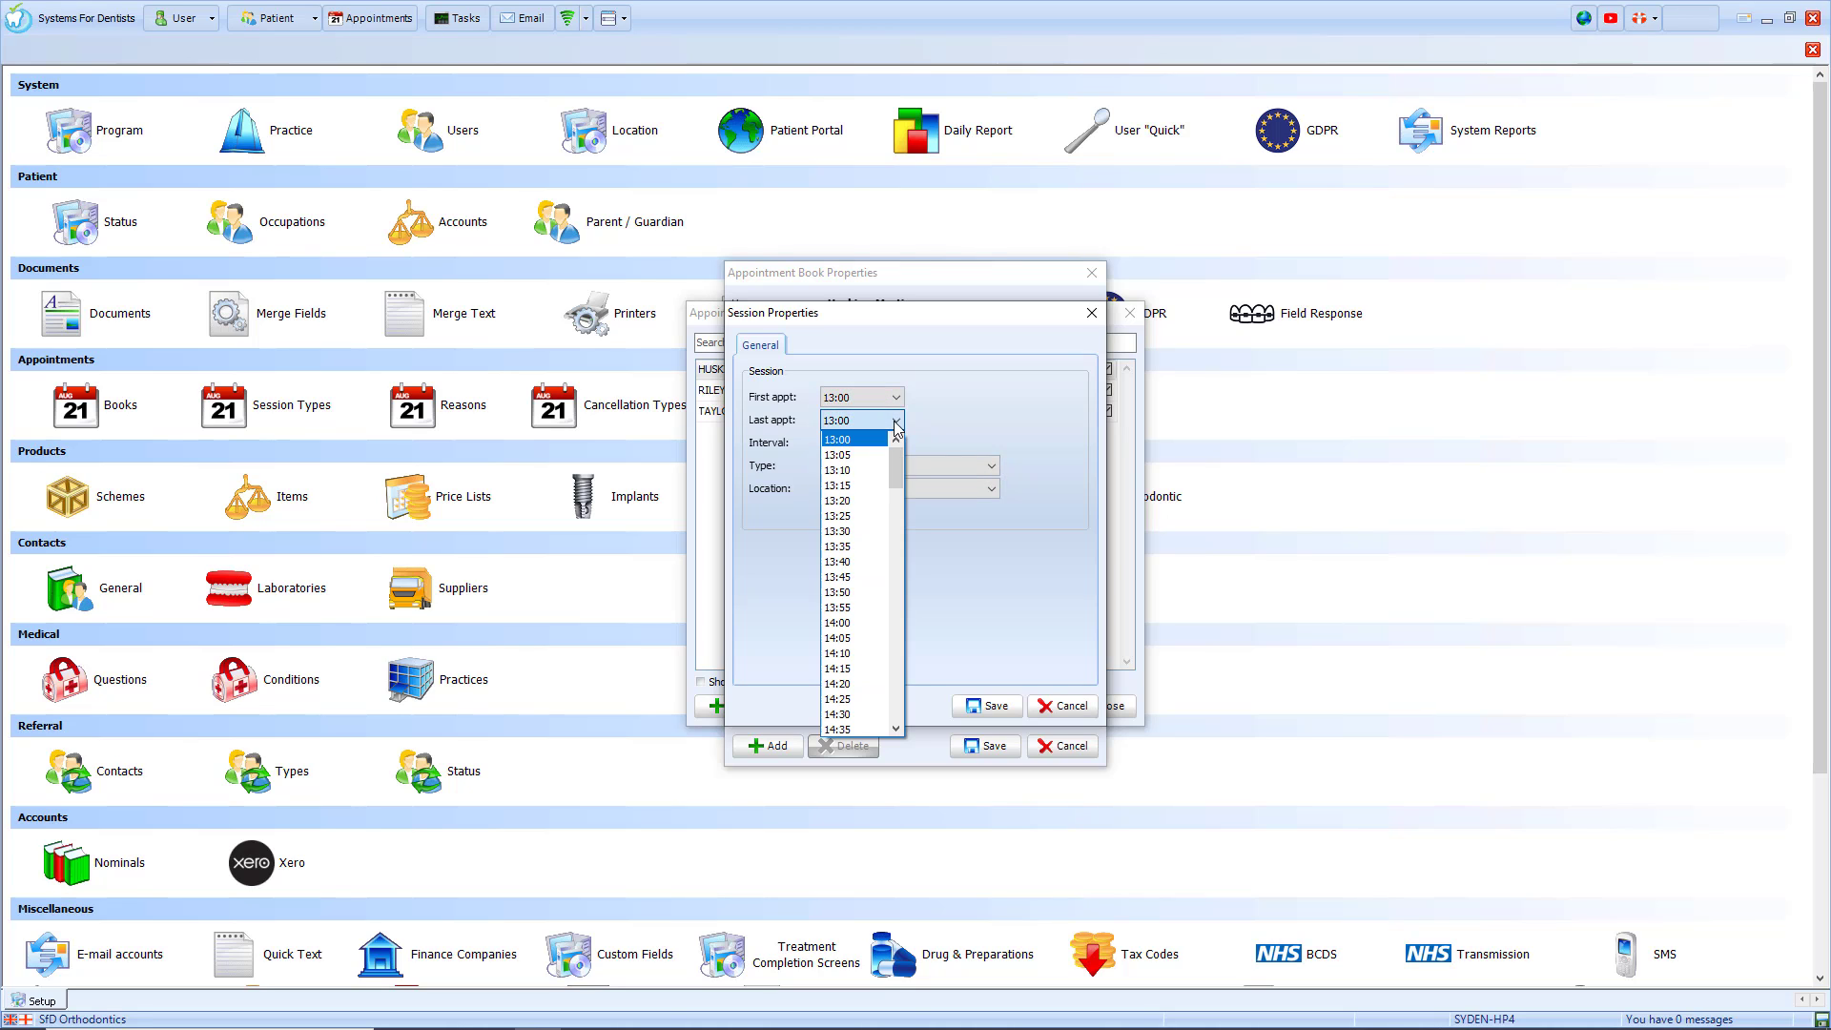
click(896, 622)
click(896, 624)
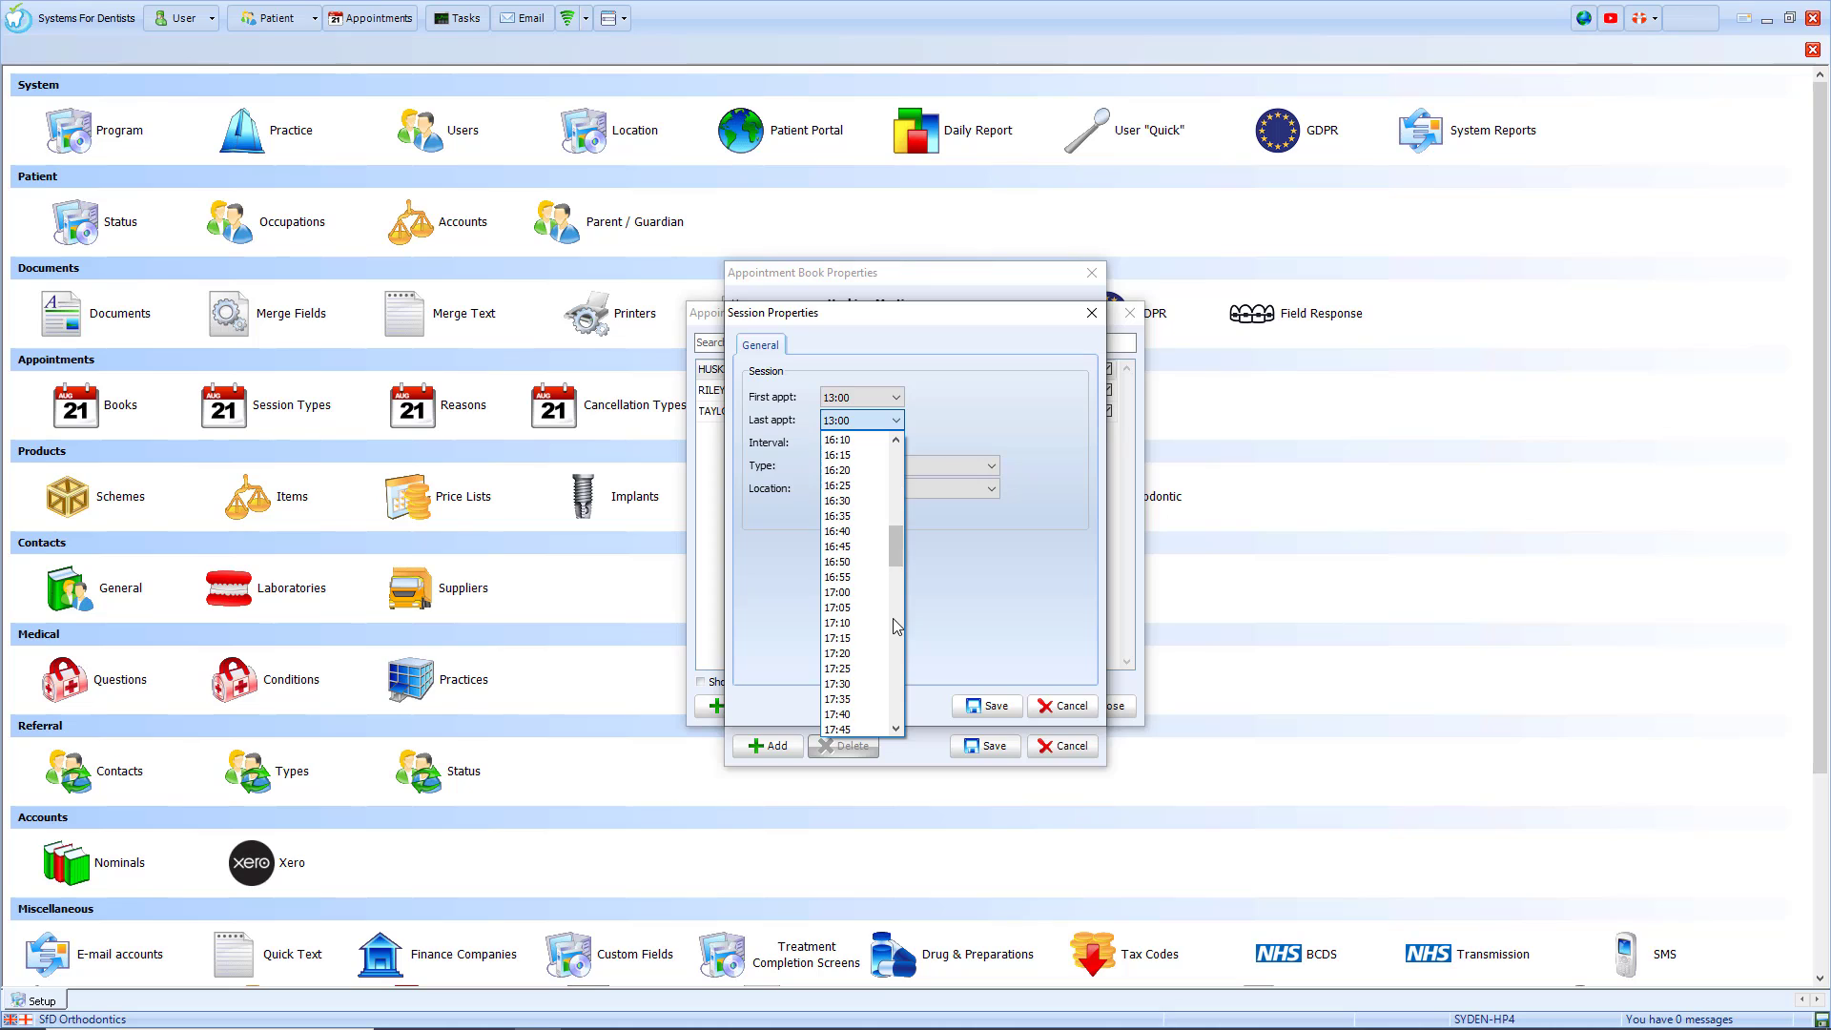
click(841, 576)
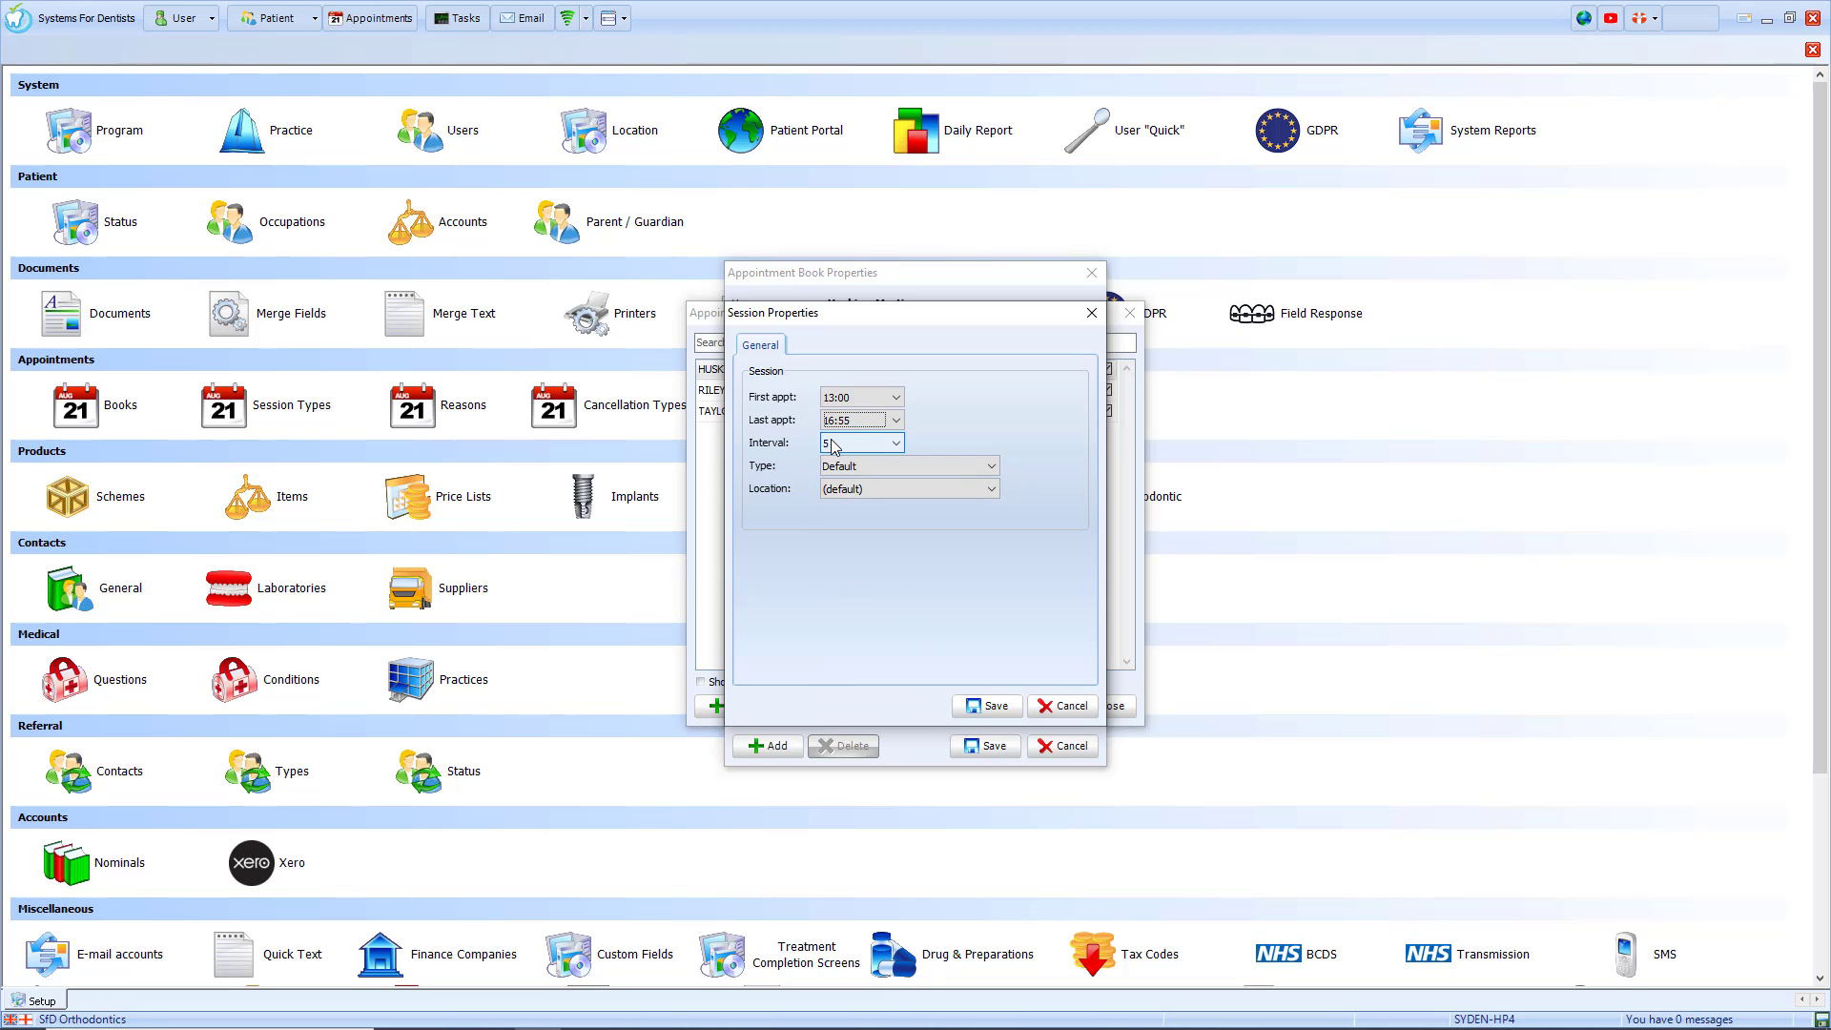
click(891, 469)
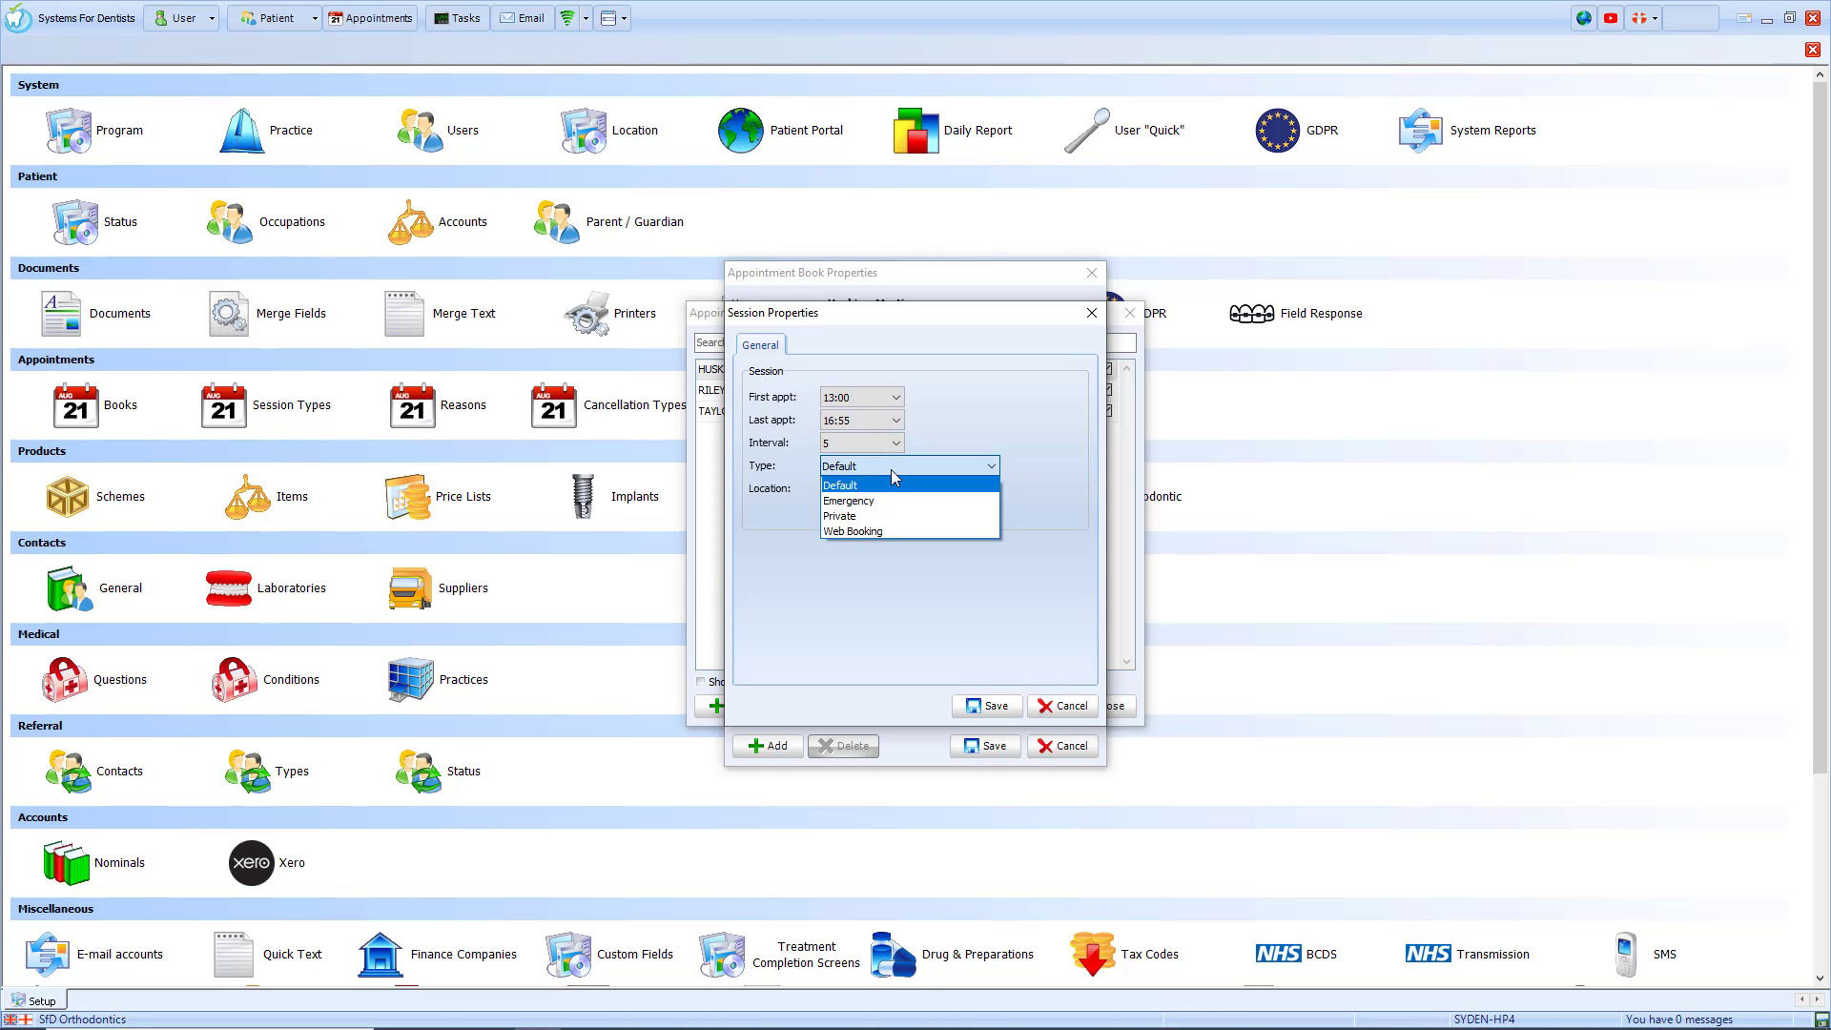
click(854, 531)
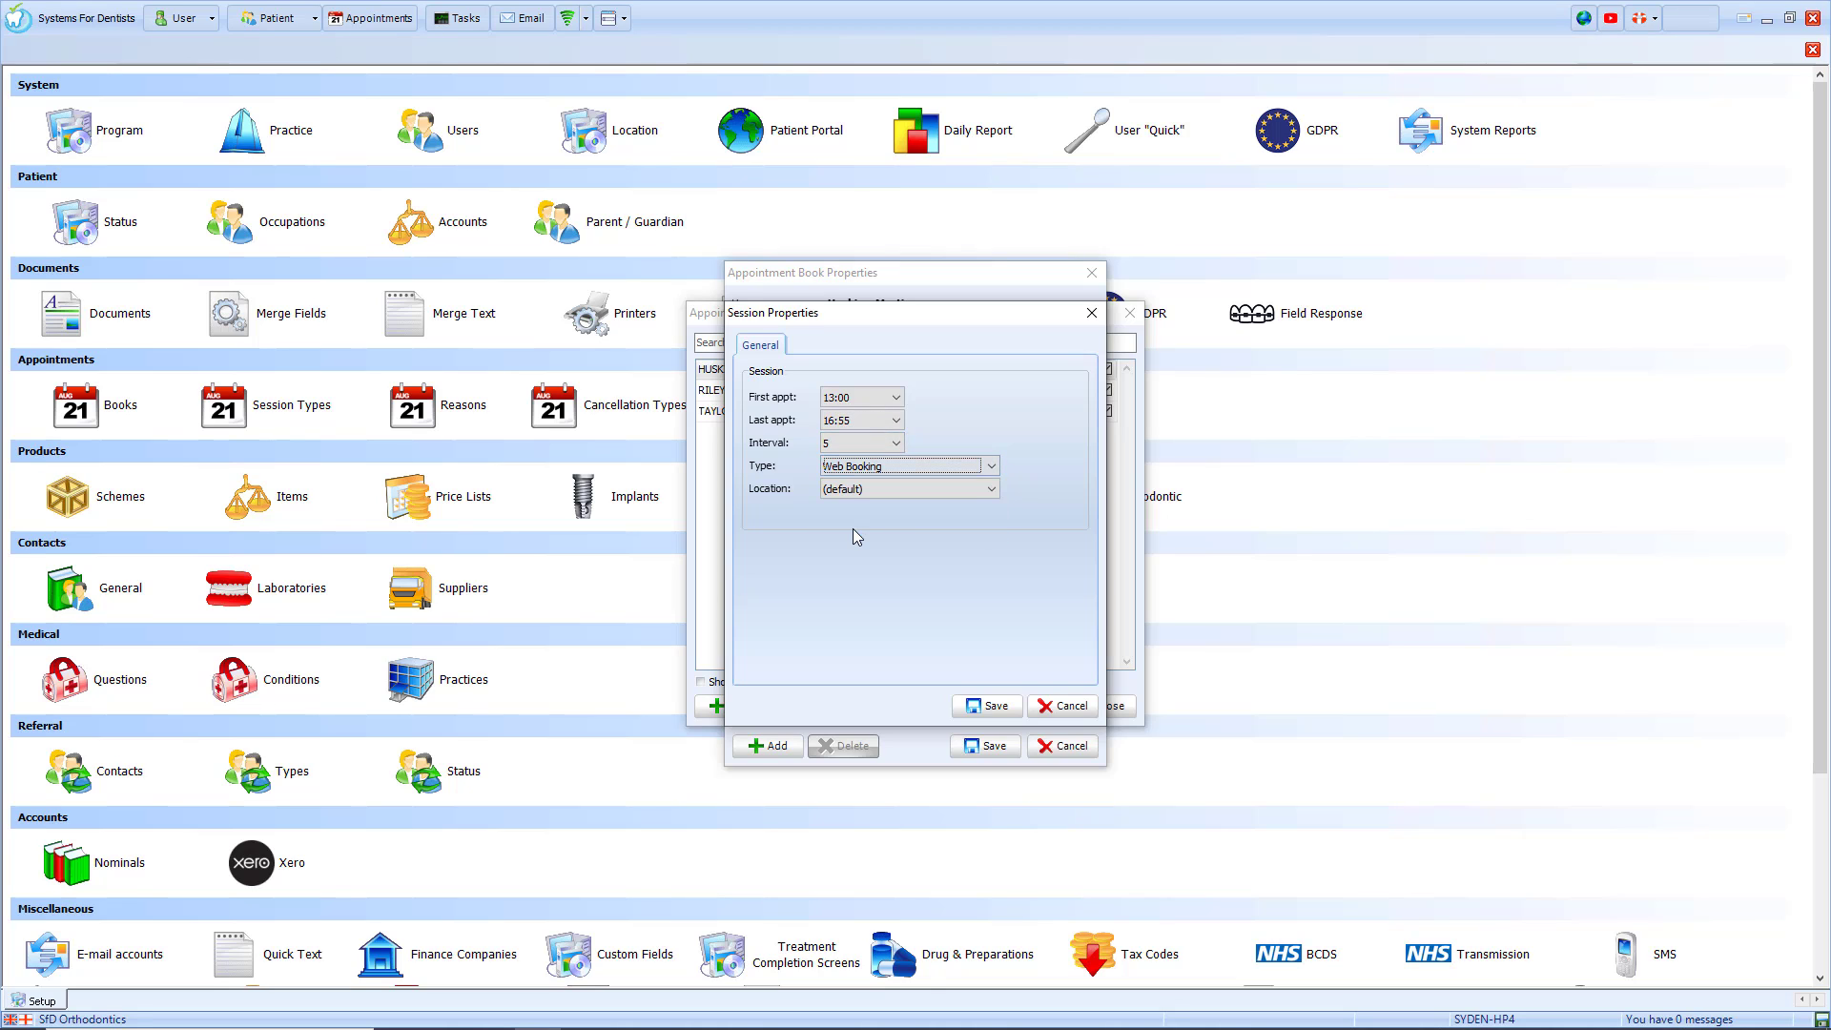
click(992, 701)
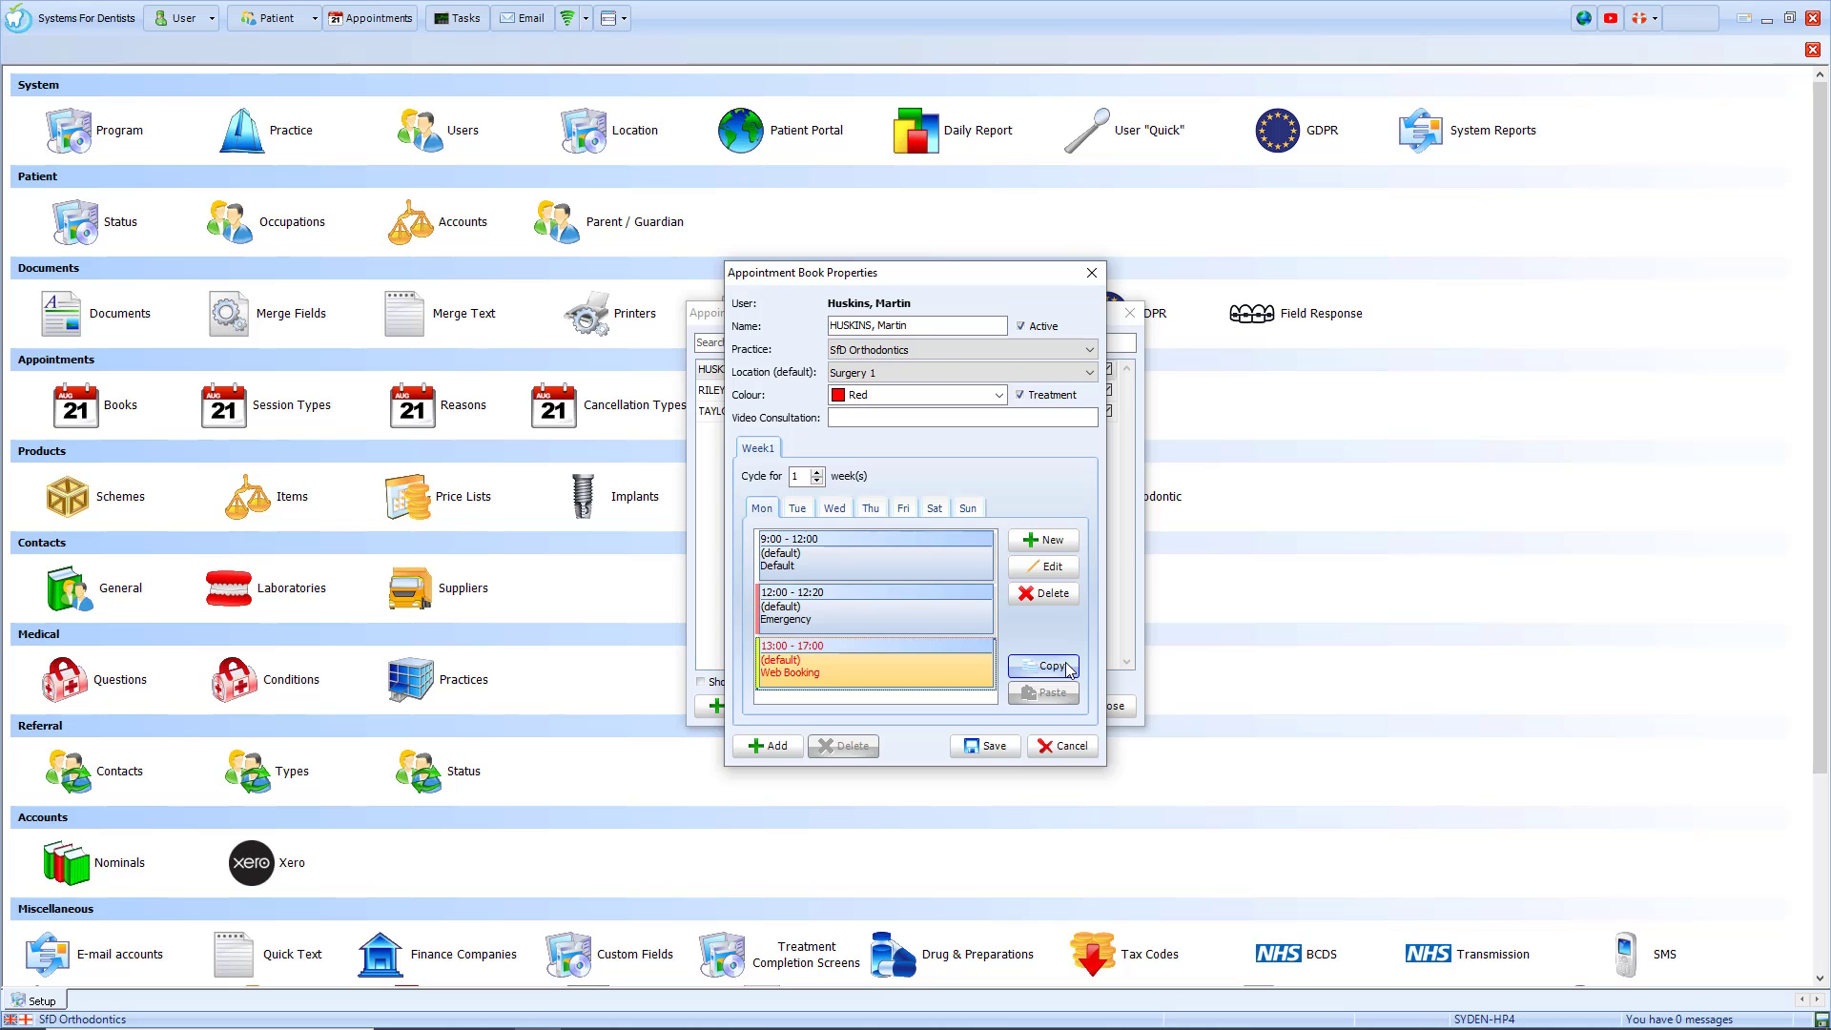
Delete all of Tuesday's existing sessions and replace them with a copy of Monday's sessions.
click(799, 508)
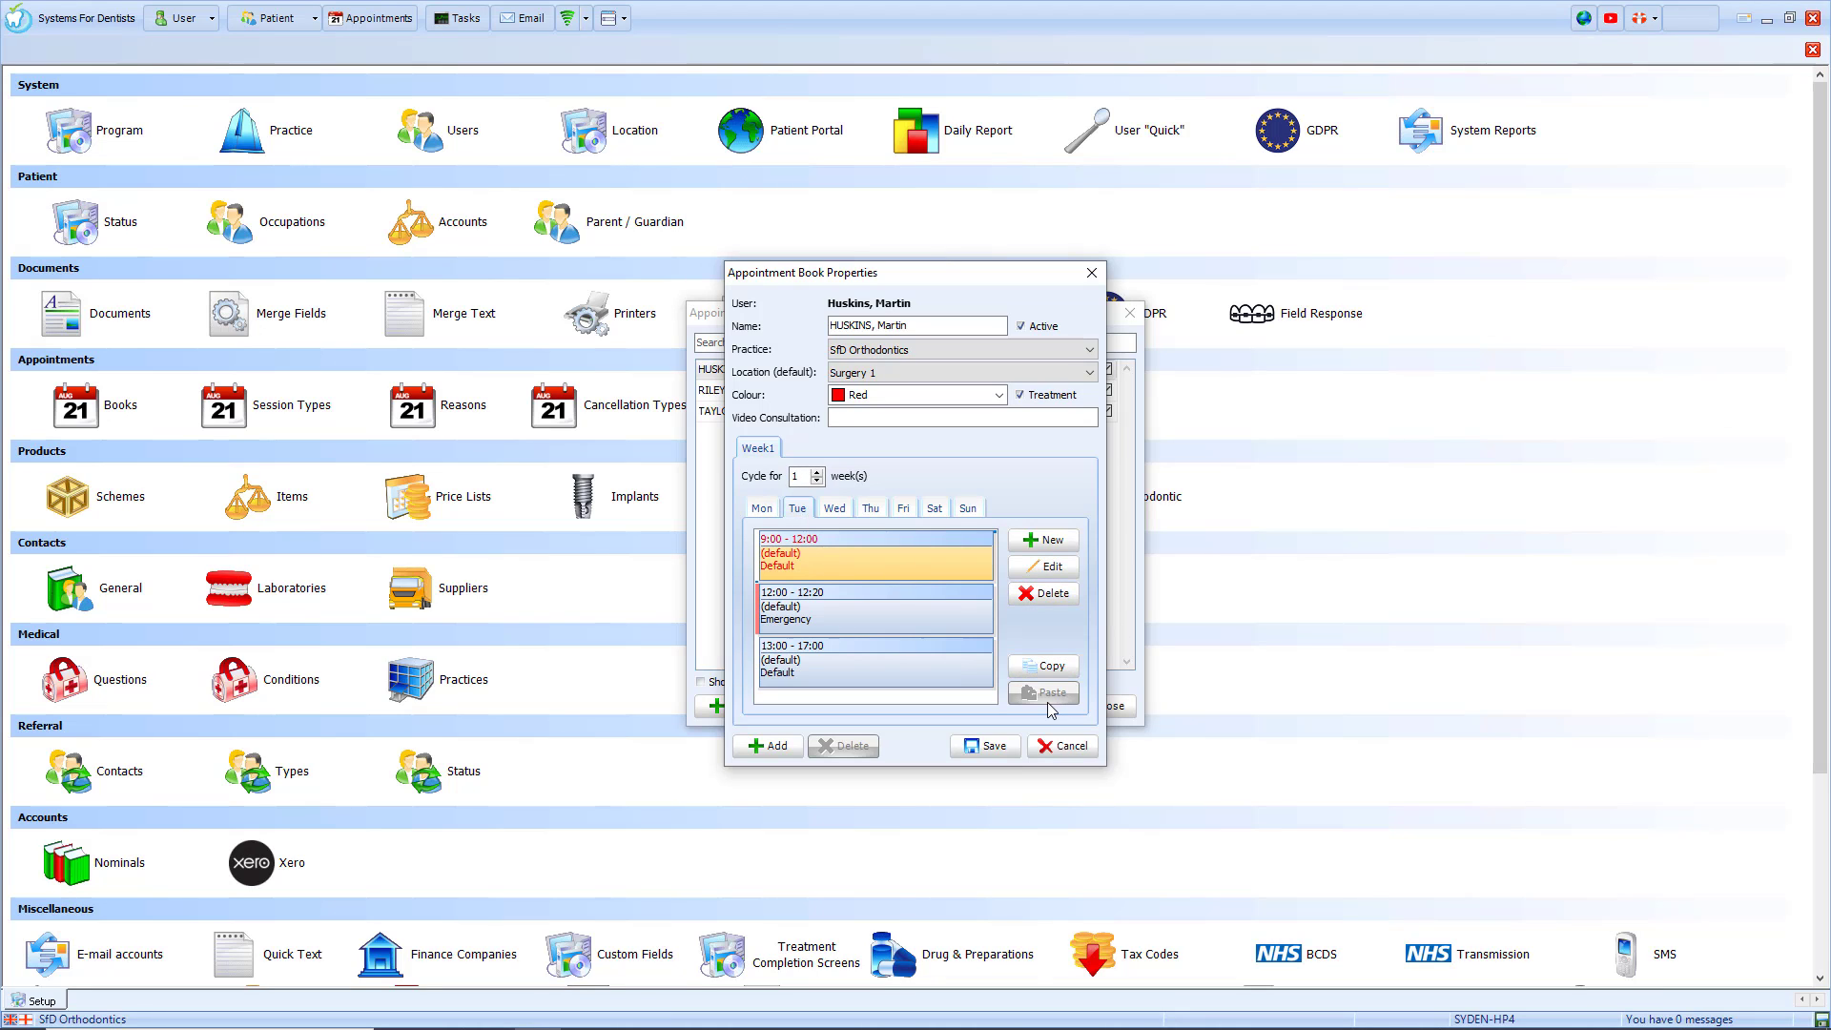
click(958, 564)
click(1067, 593)
click(879, 583)
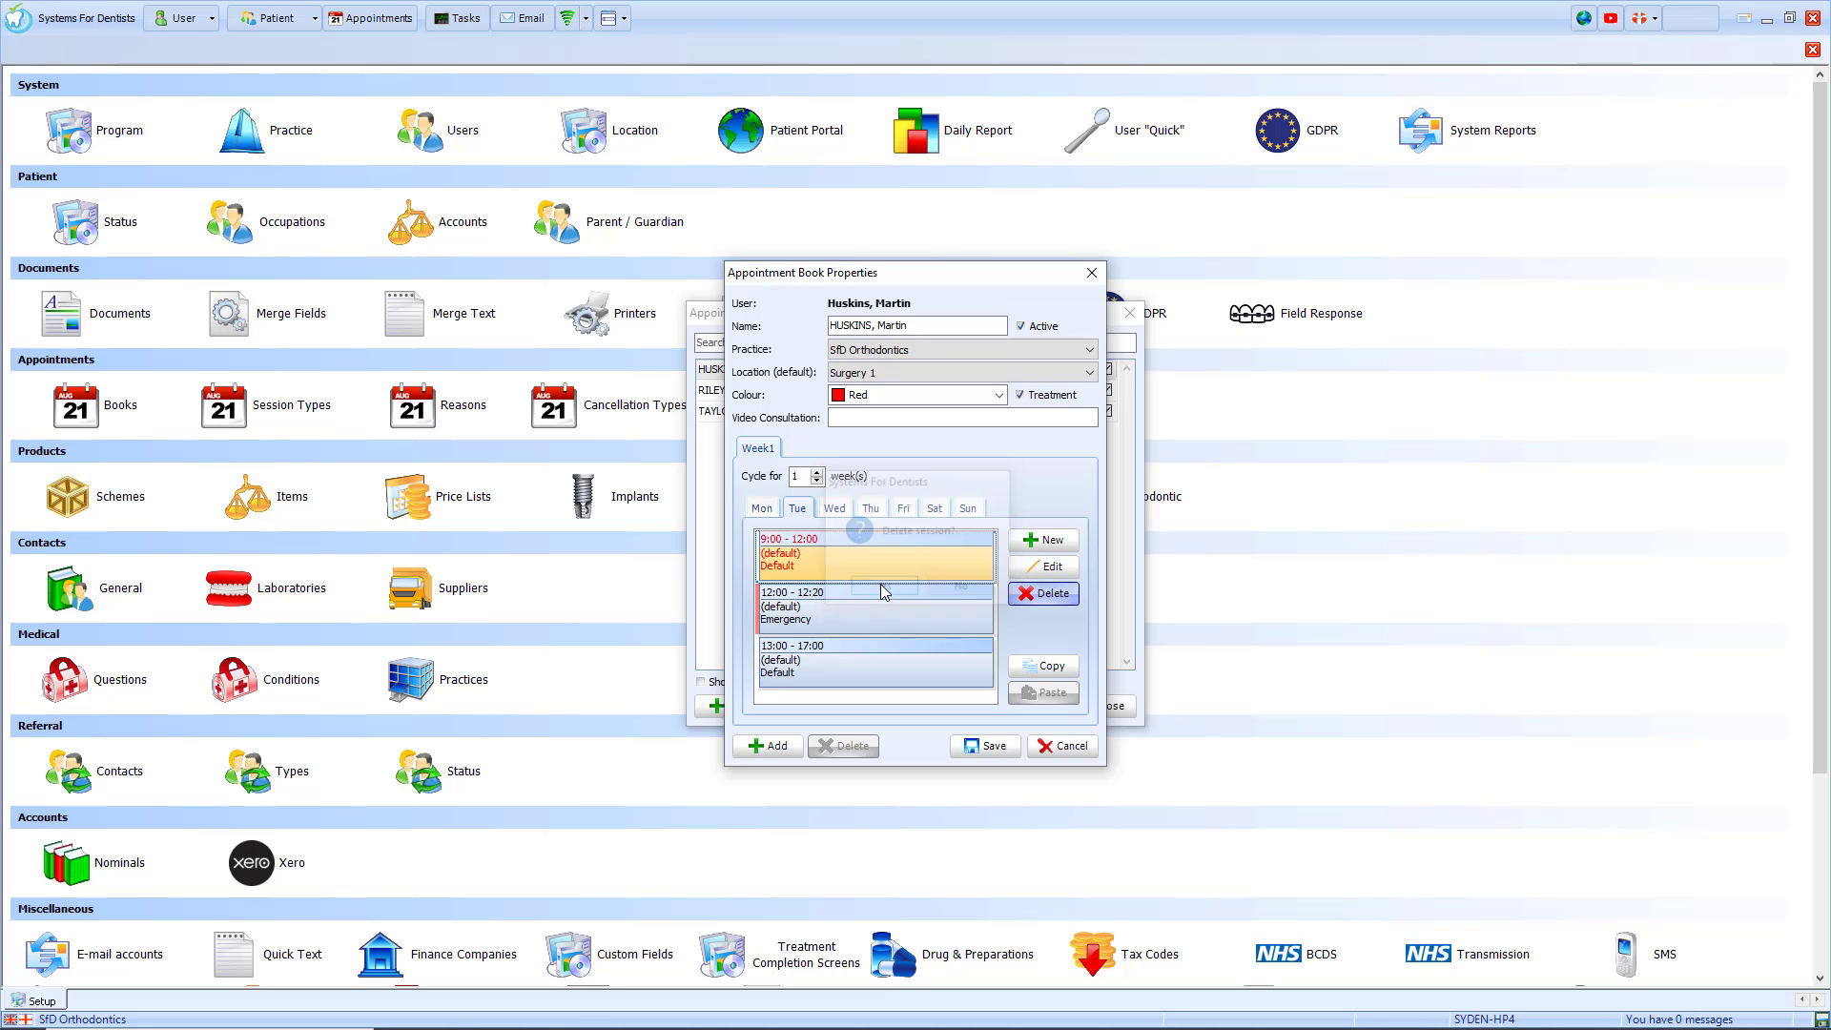
click(878, 599)
click(1049, 592)
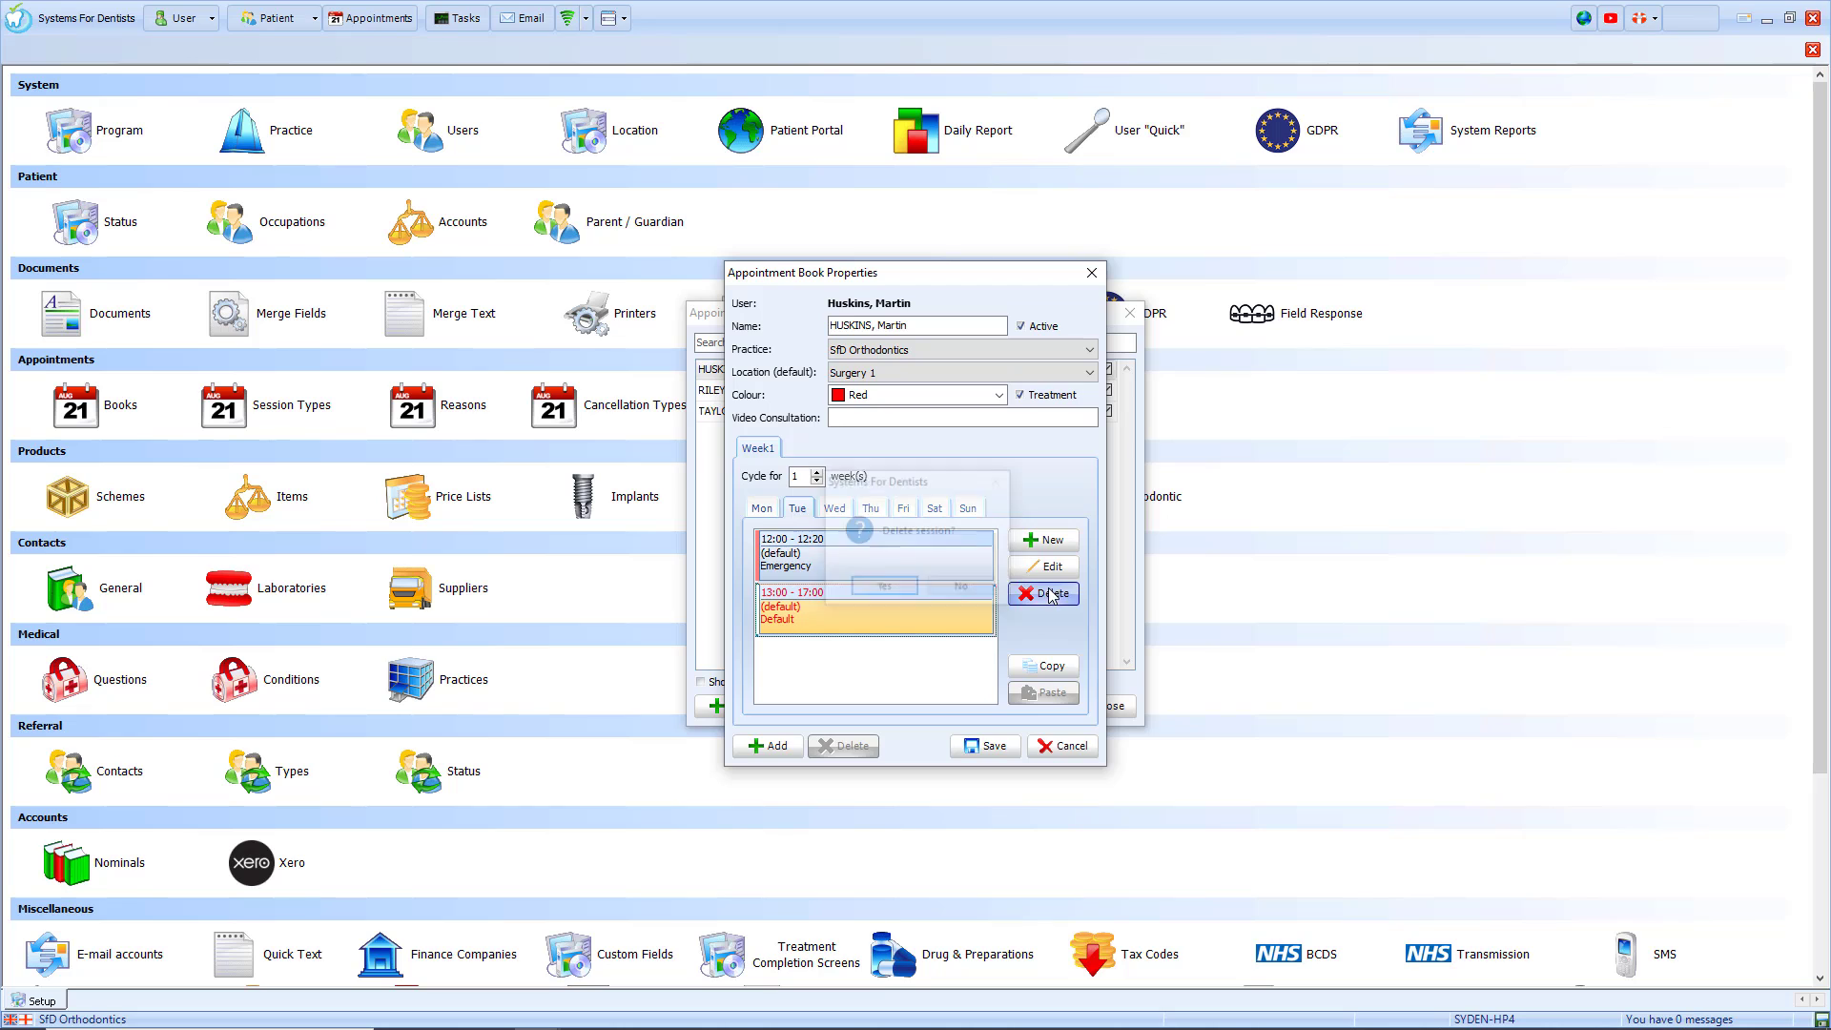
click(909, 588)
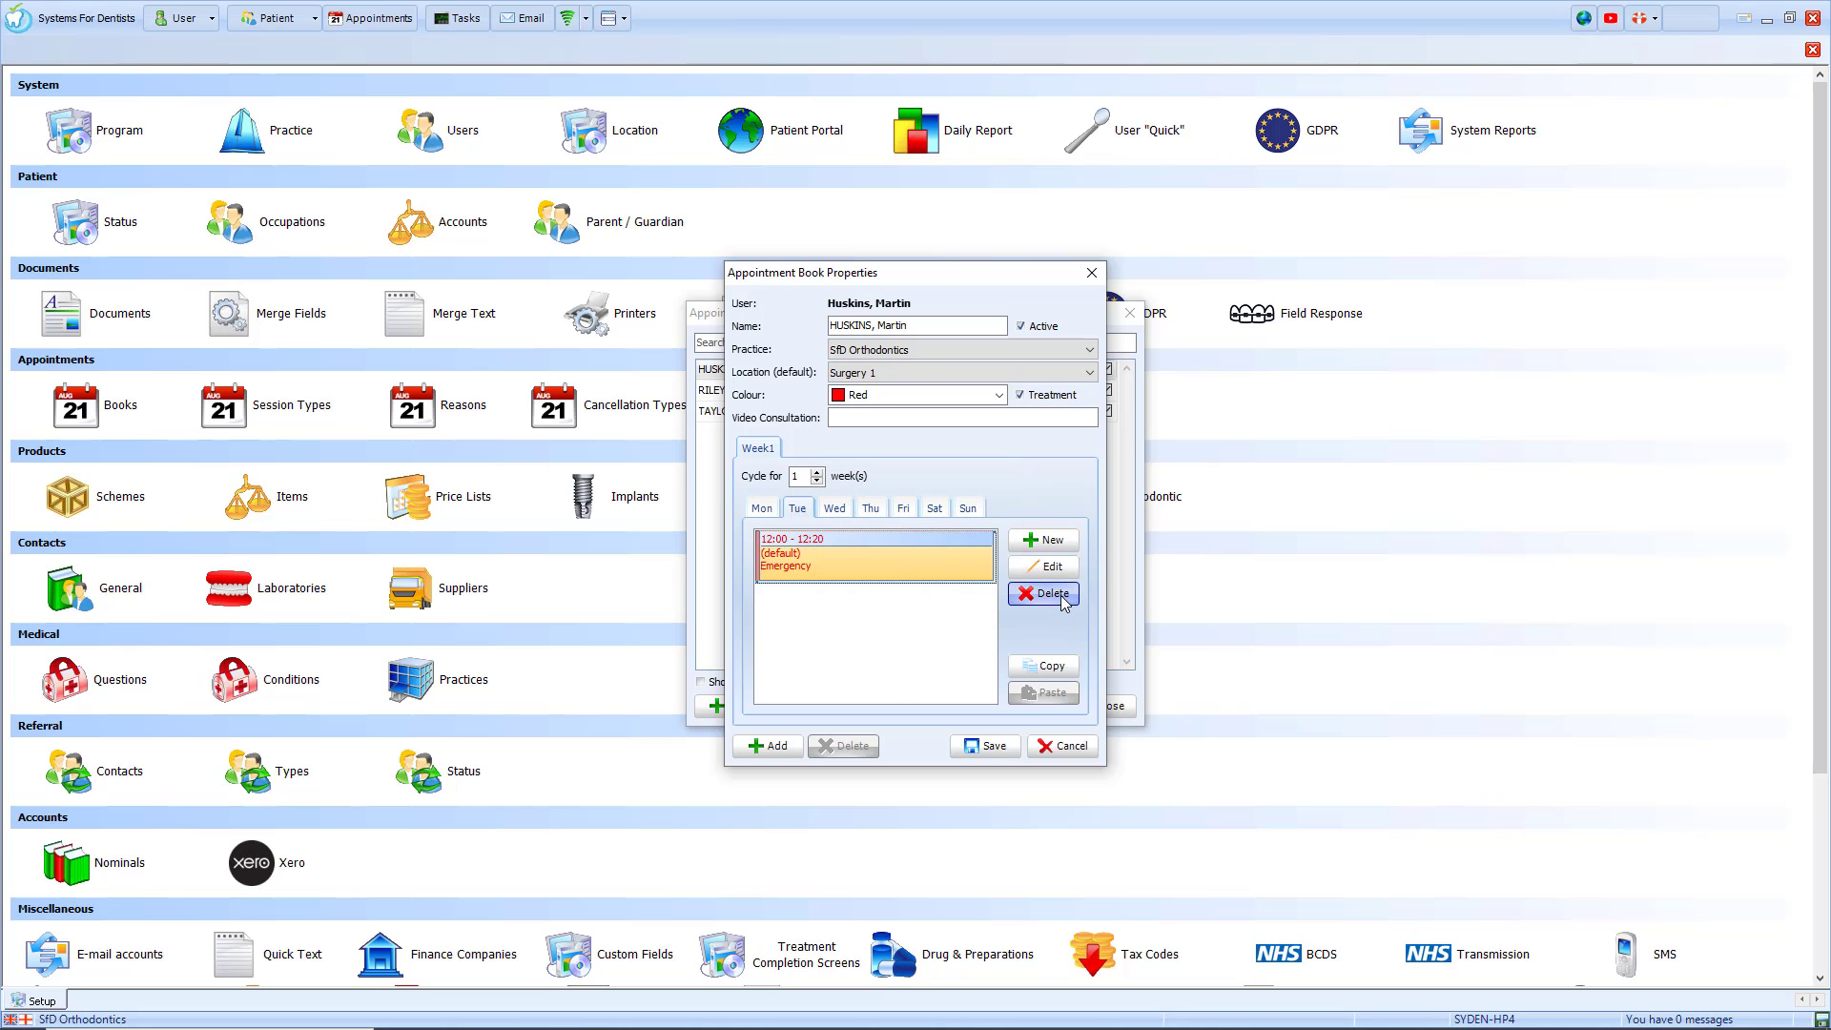
click(1049, 593)
click(884, 588)
click(1049, 692)
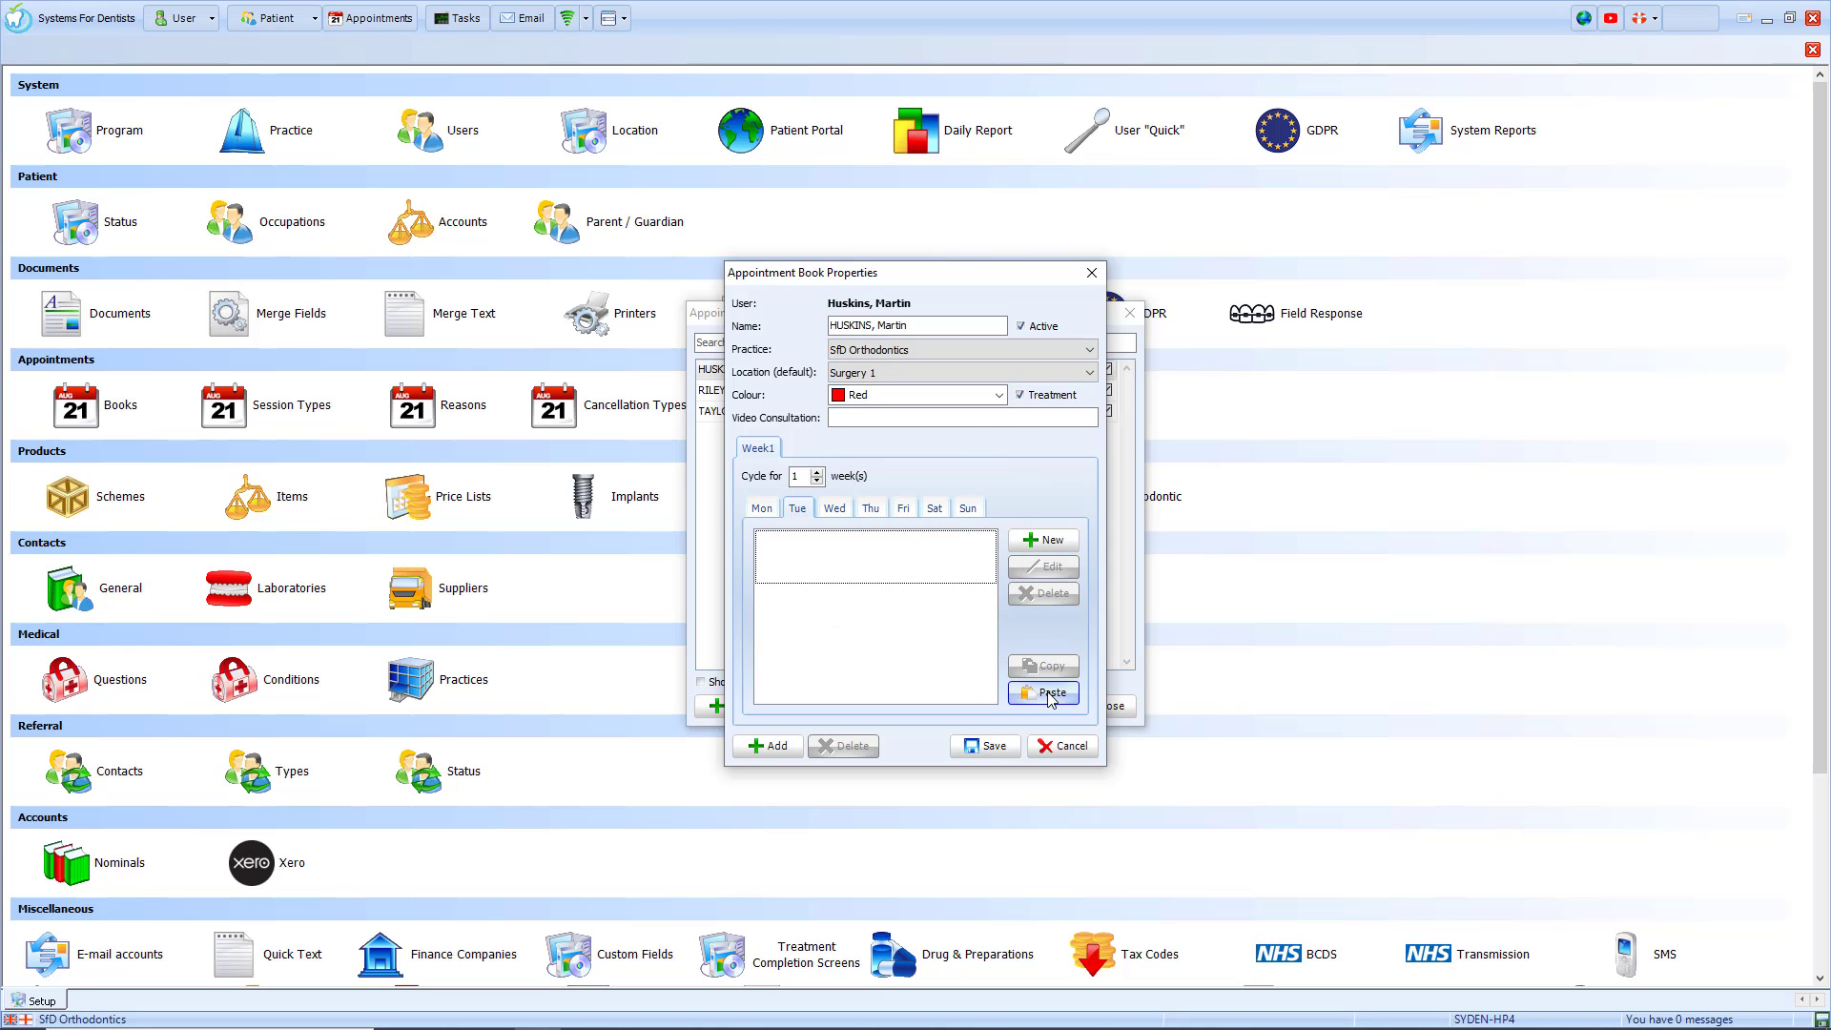
Paste the copied Monday sessions into Wednesday, Thursday and Friday.
click(831, 508)
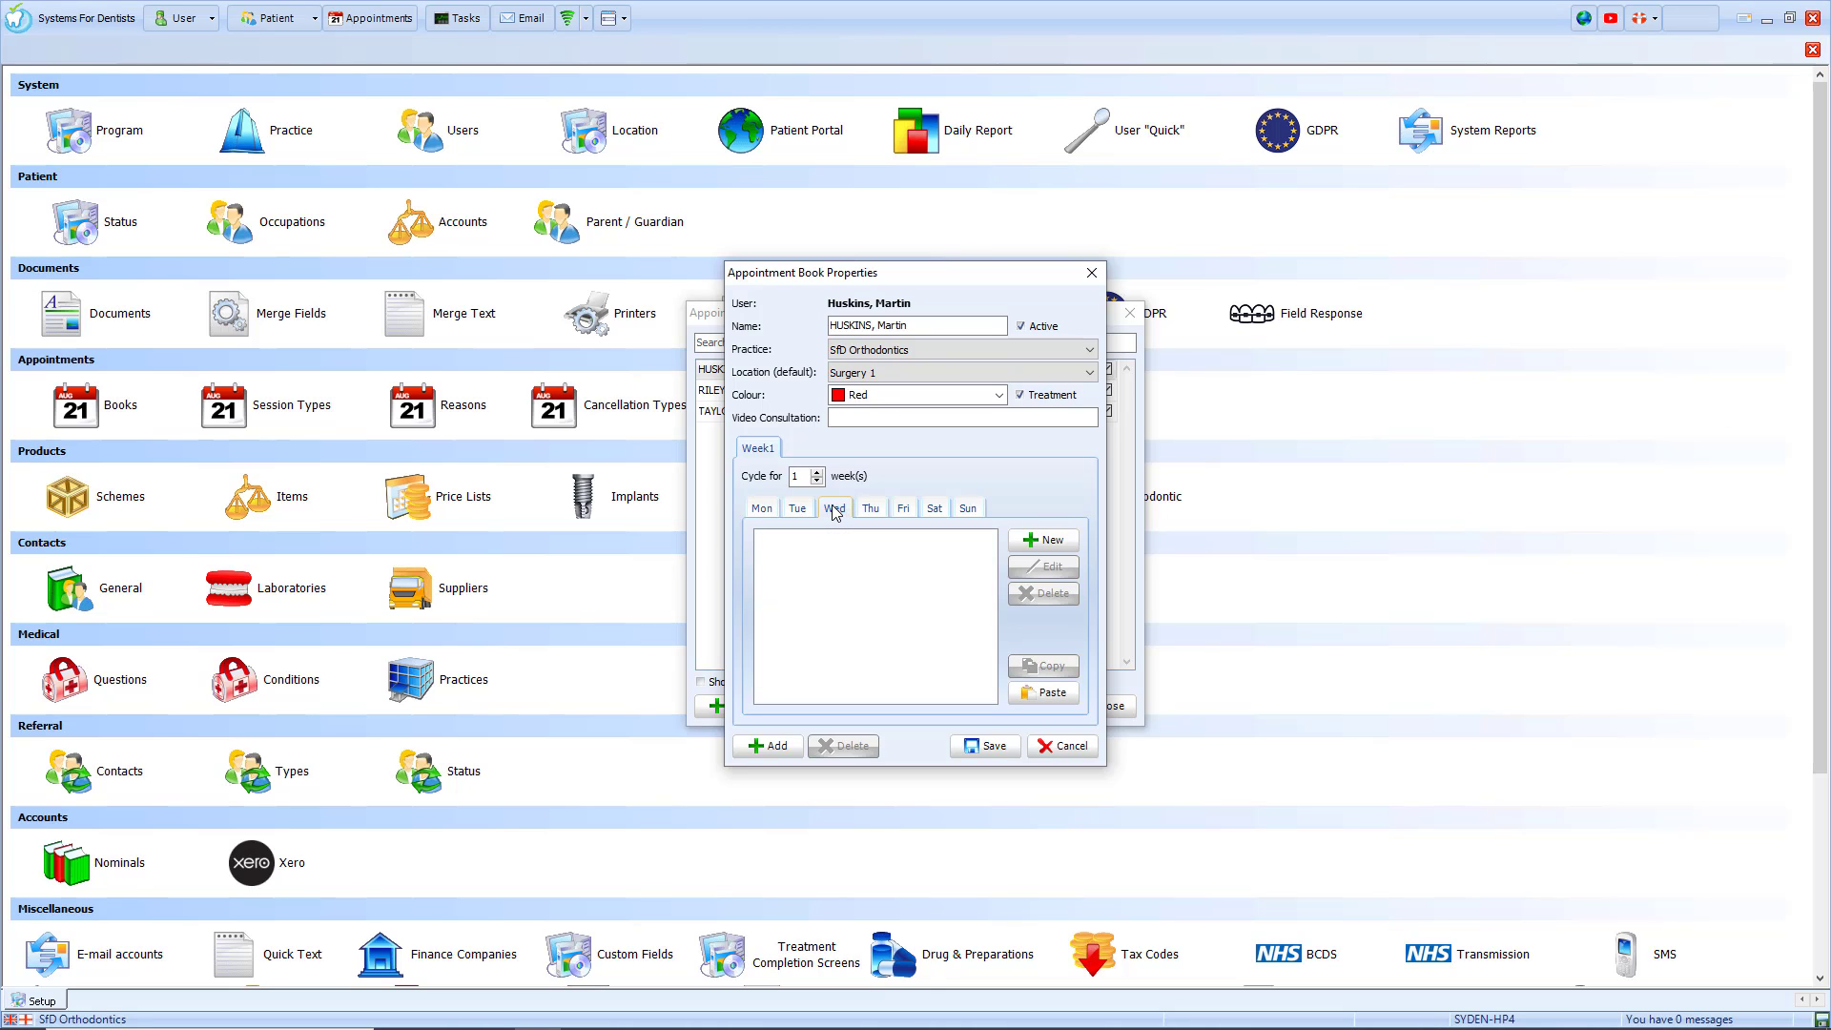
click(1052, 693)
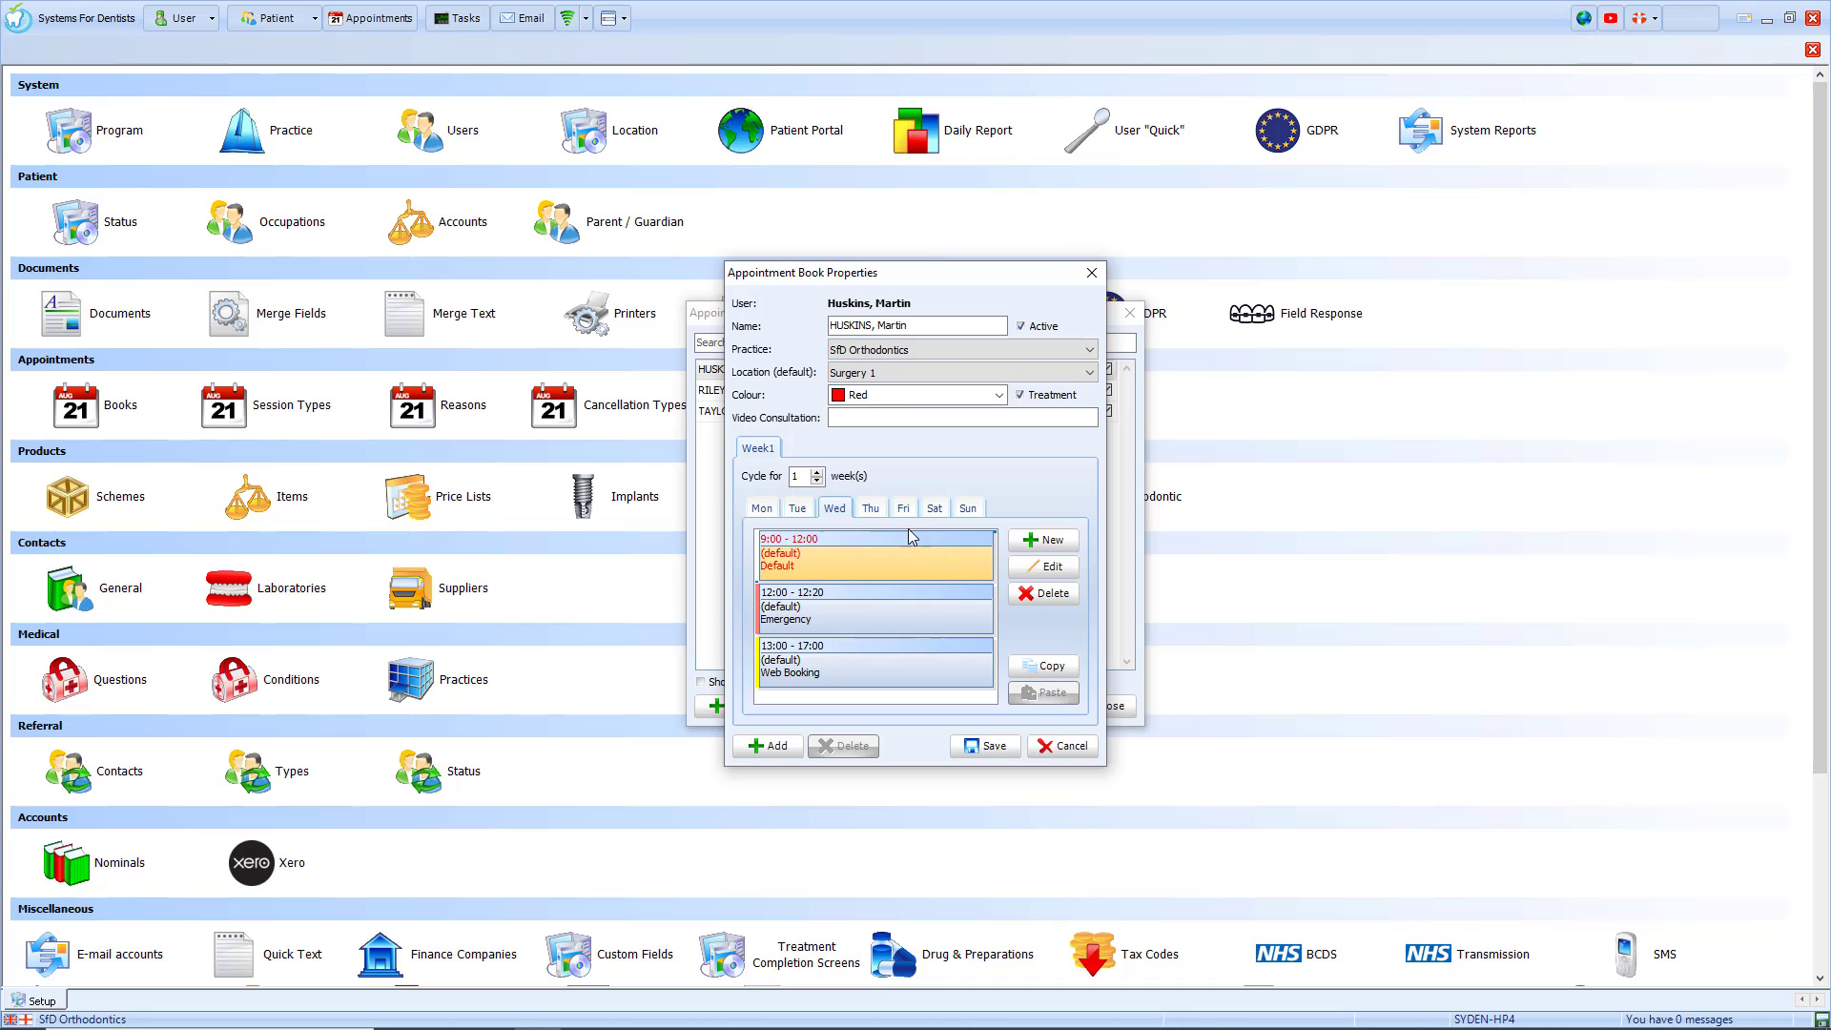
click(872, 509)
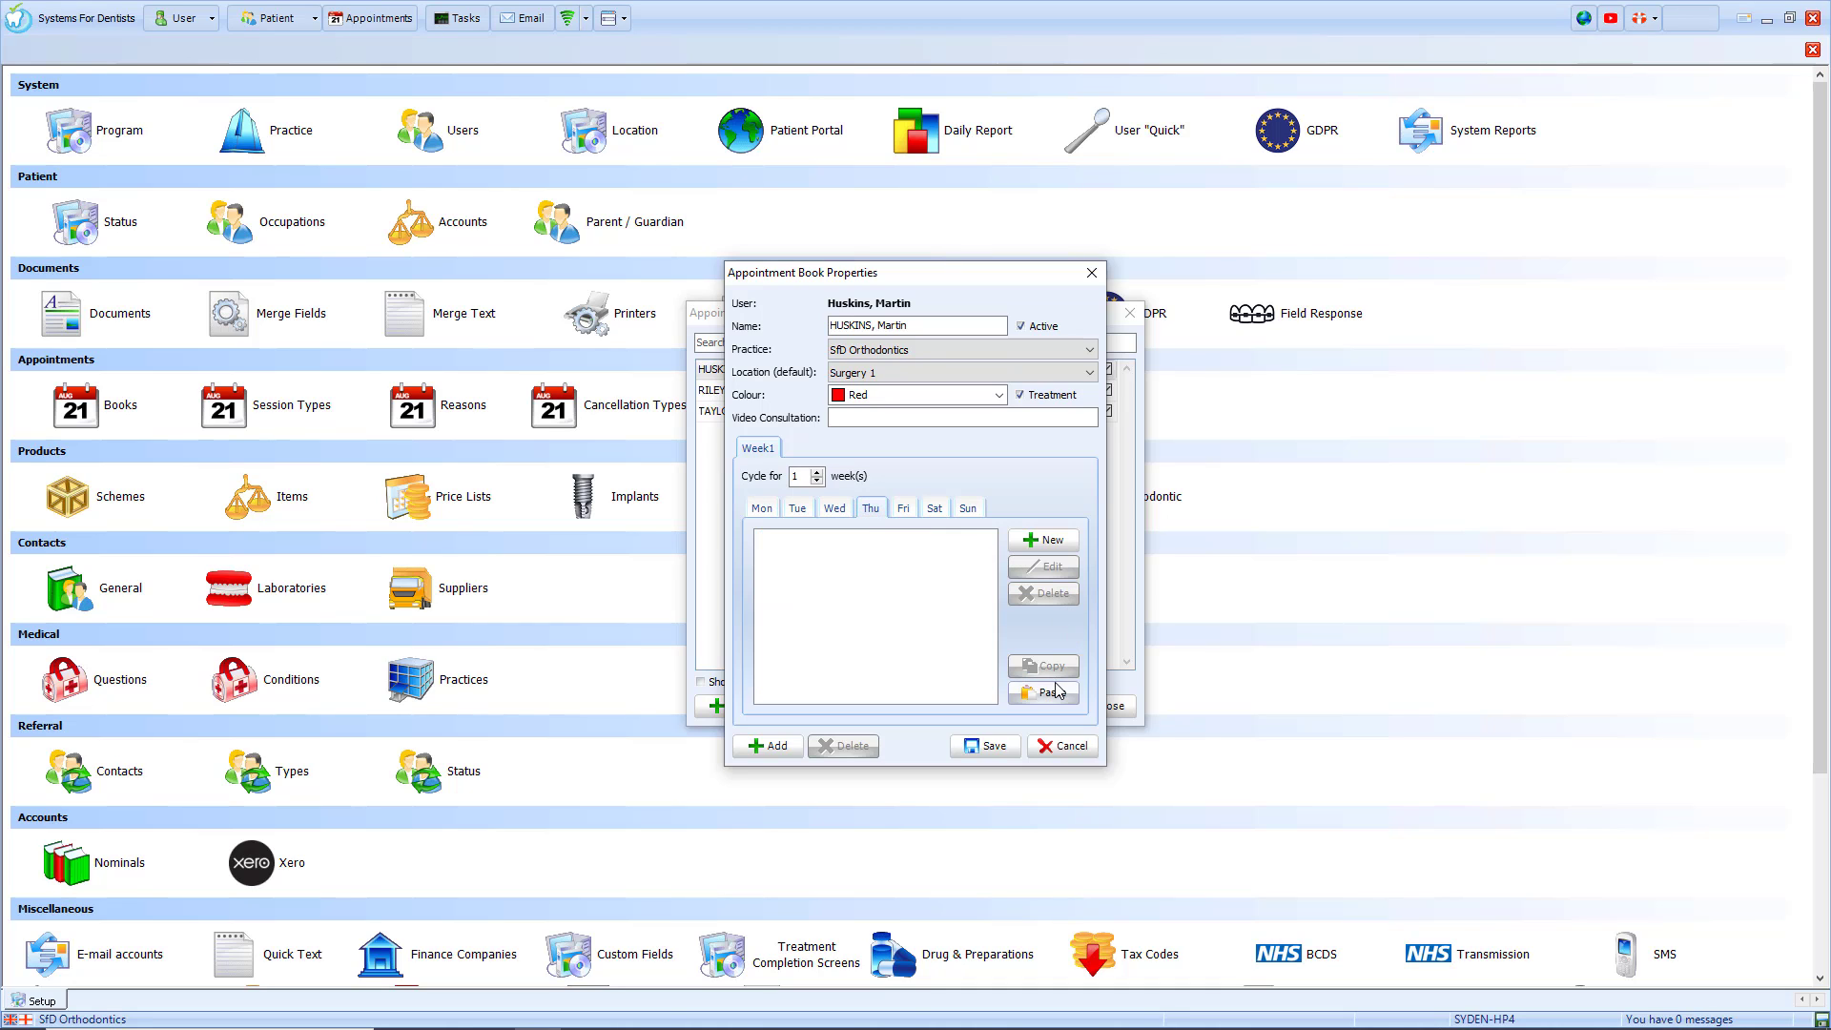
click(1053, 693)
click(903, 509)
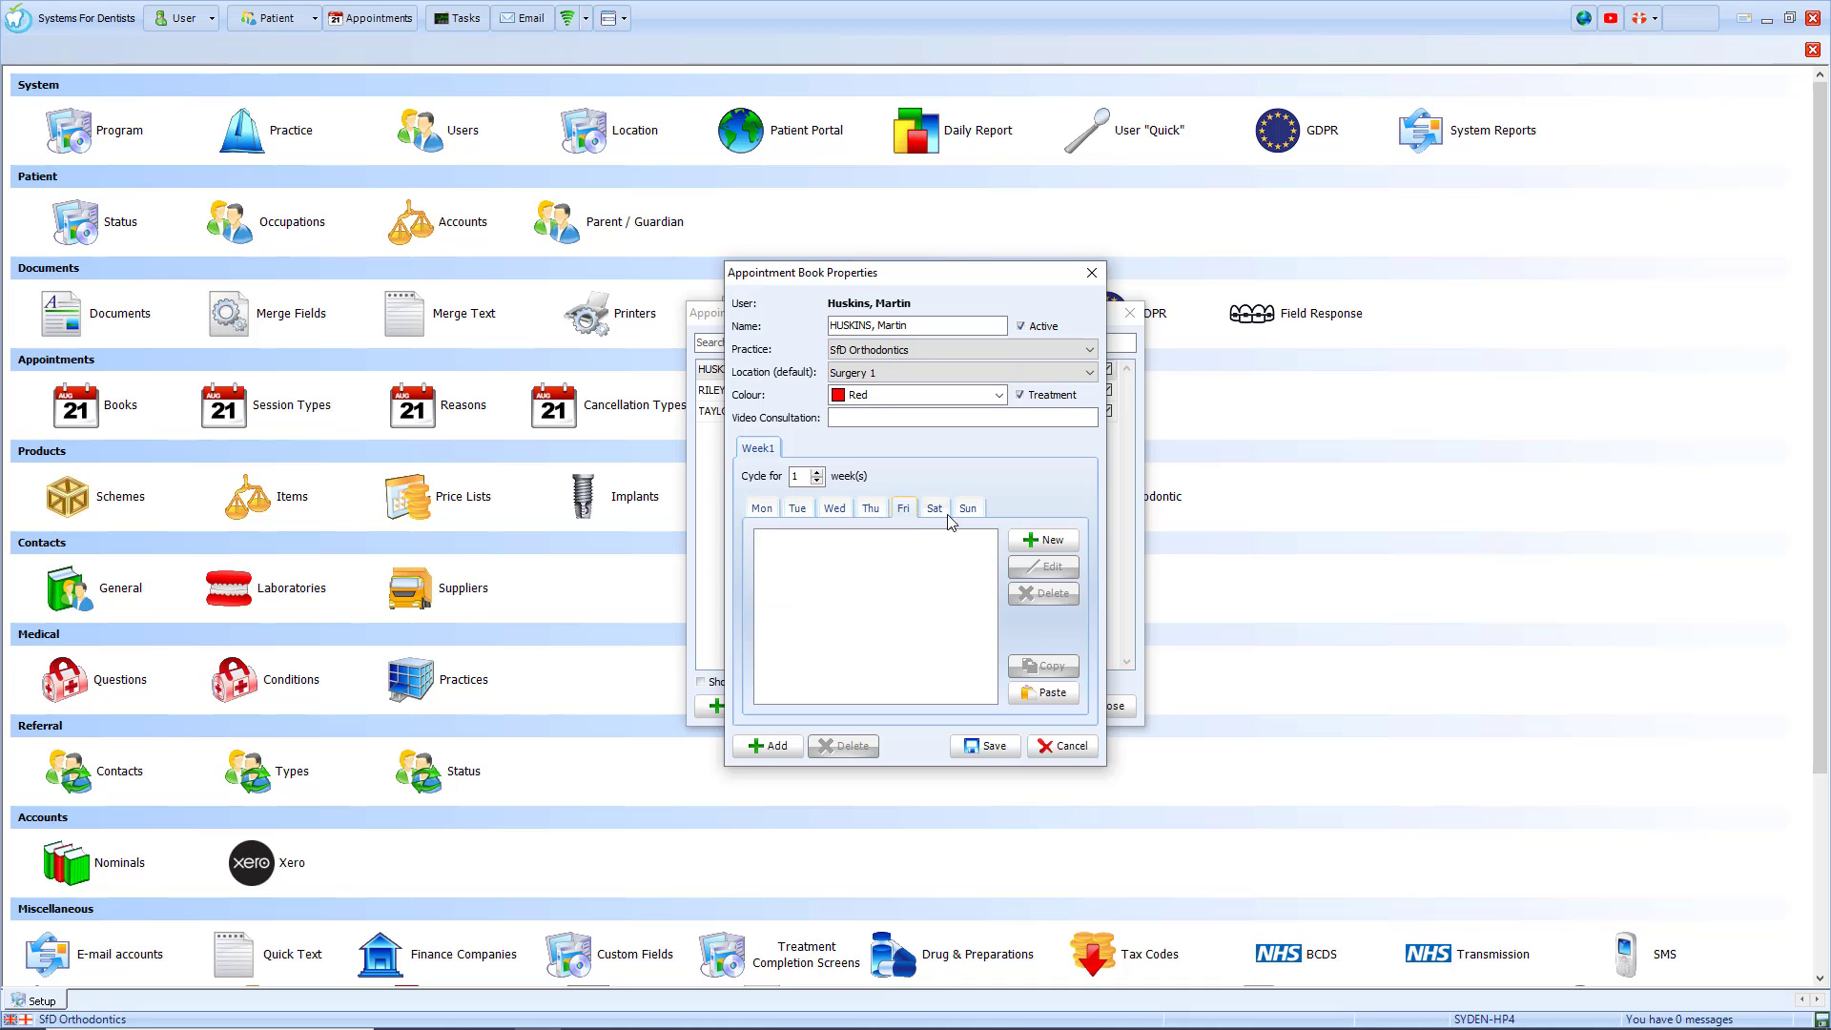
click(1052, 694)
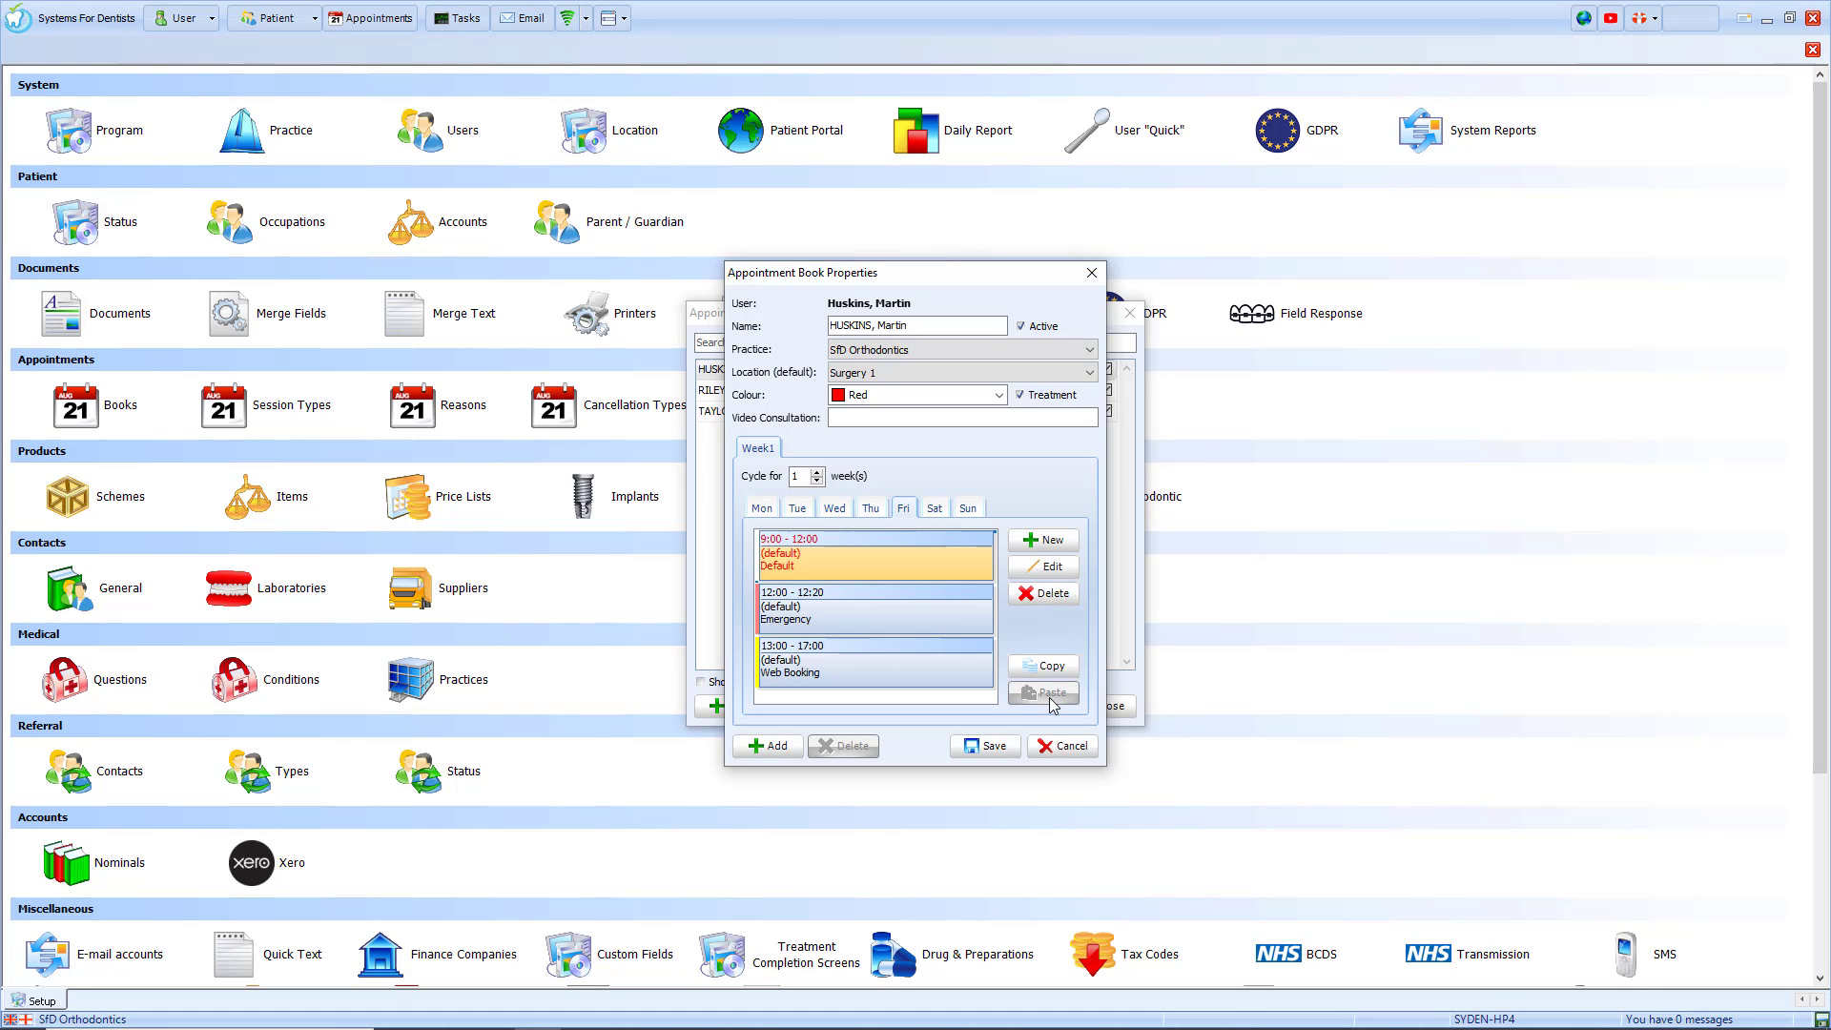
Delete the 13:00 - 17:00 Web Booking session and the 12:00 - 12:20 Emergency session from Friday.
click(914, 661)
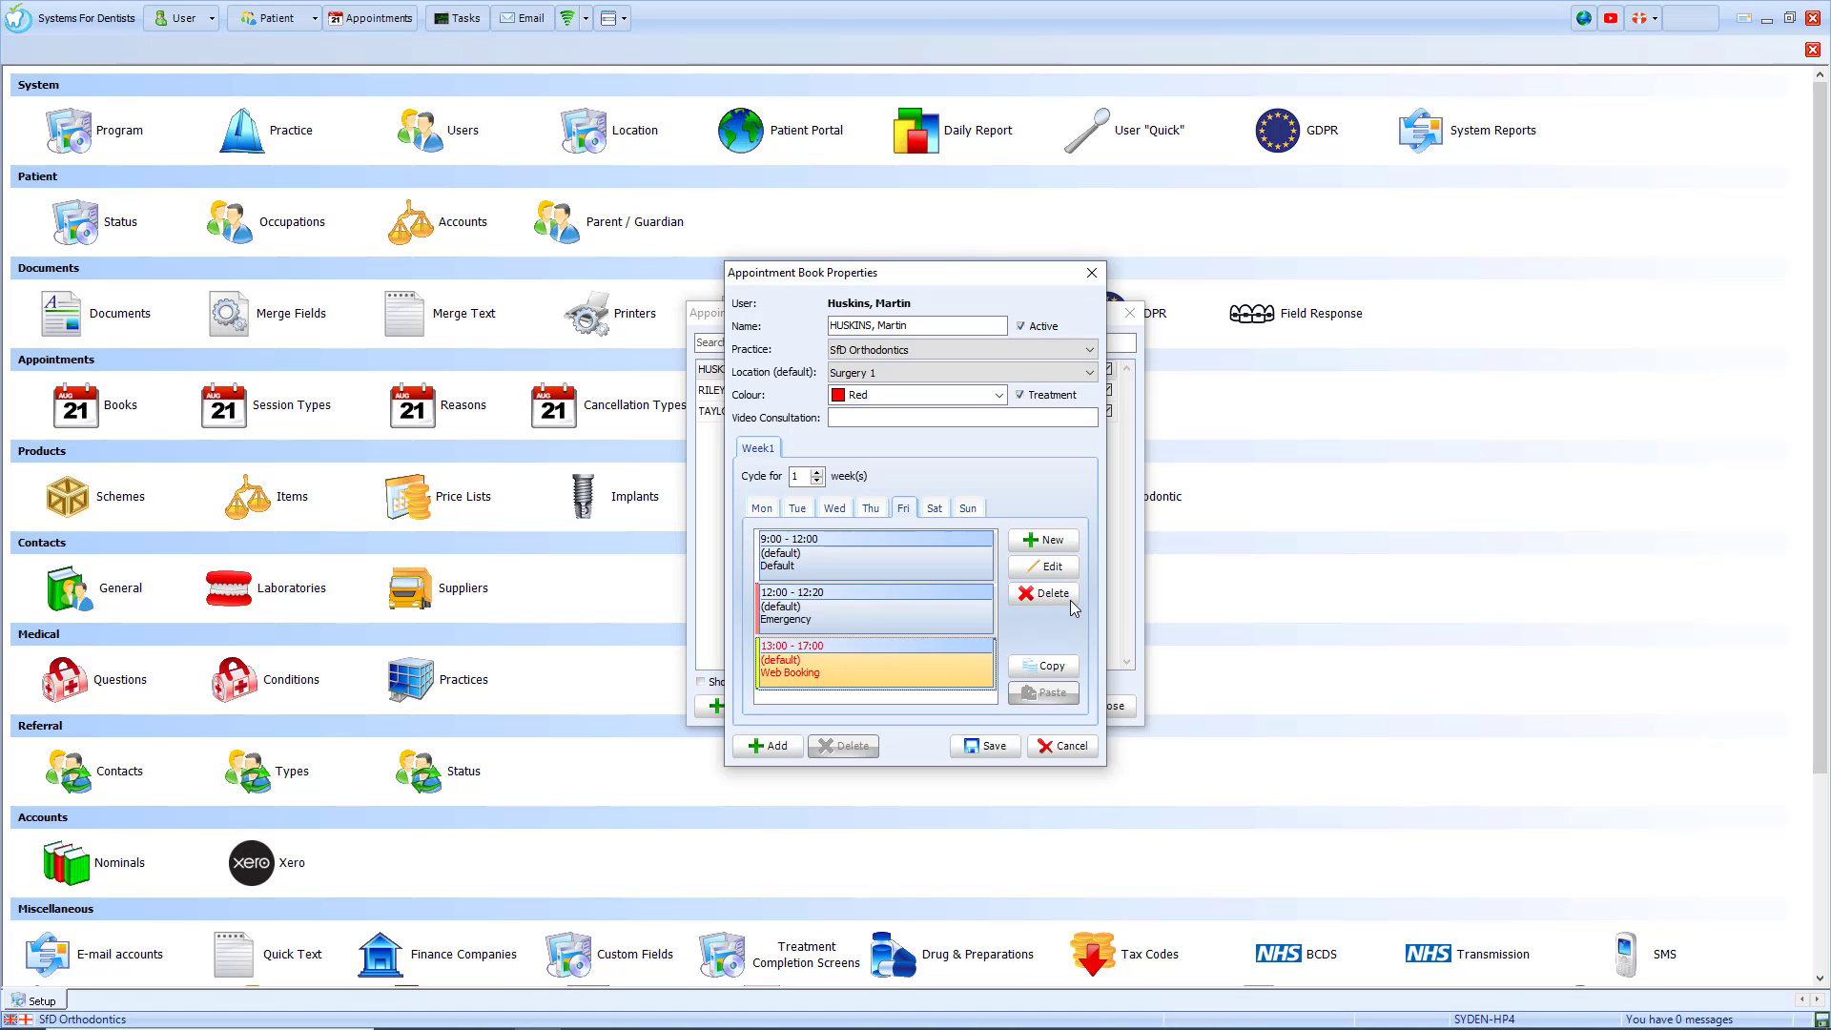
click(1063, 595)
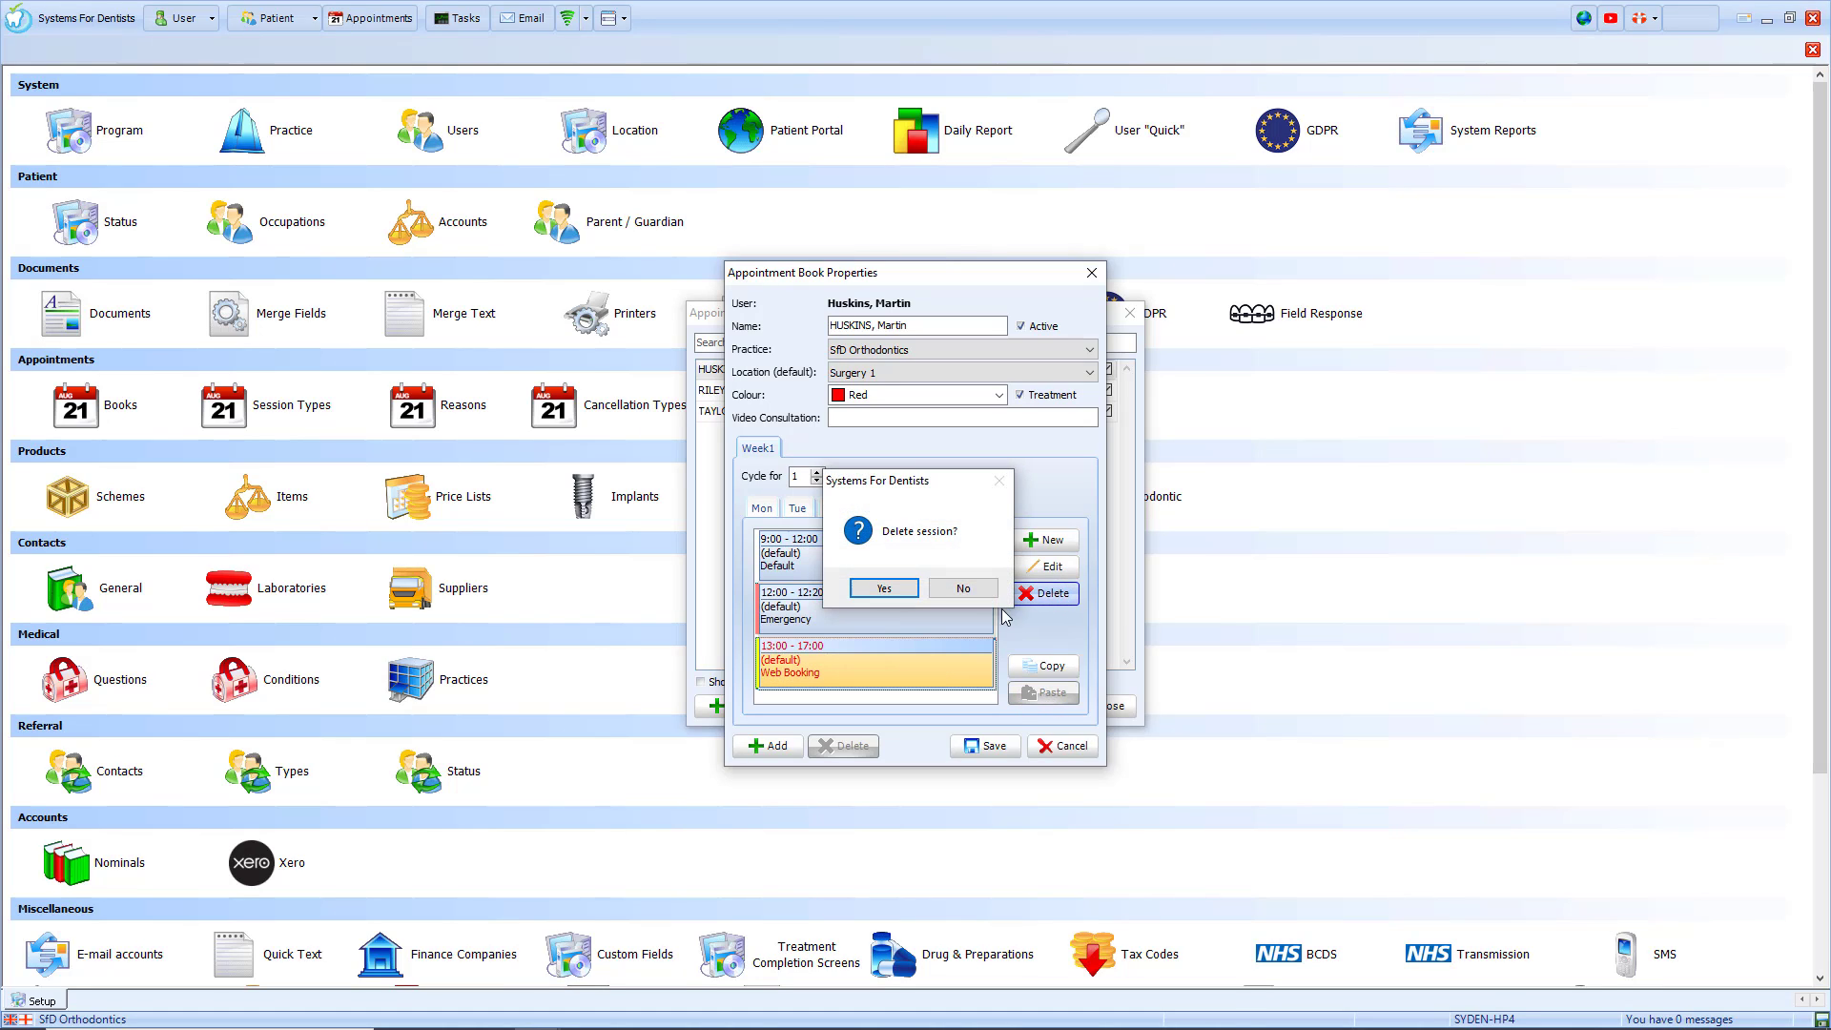
click(879, 589)
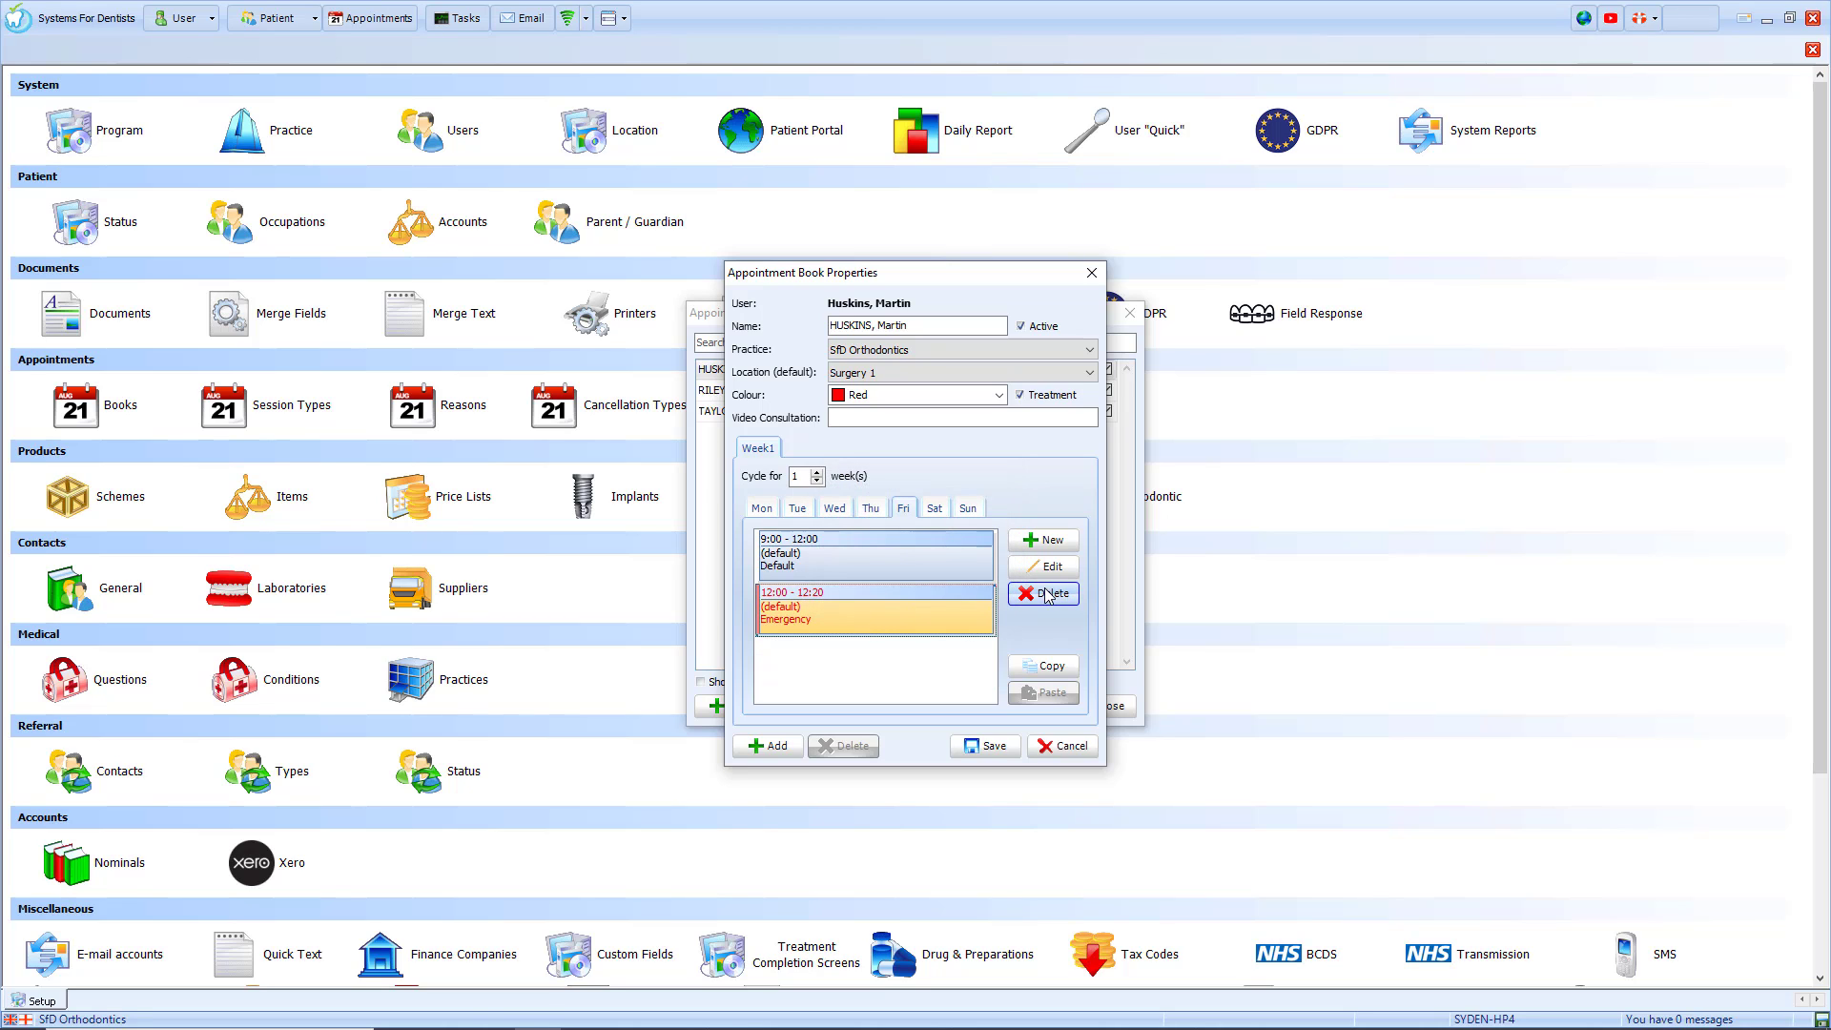
click(1046, 594)
click(882, 589)
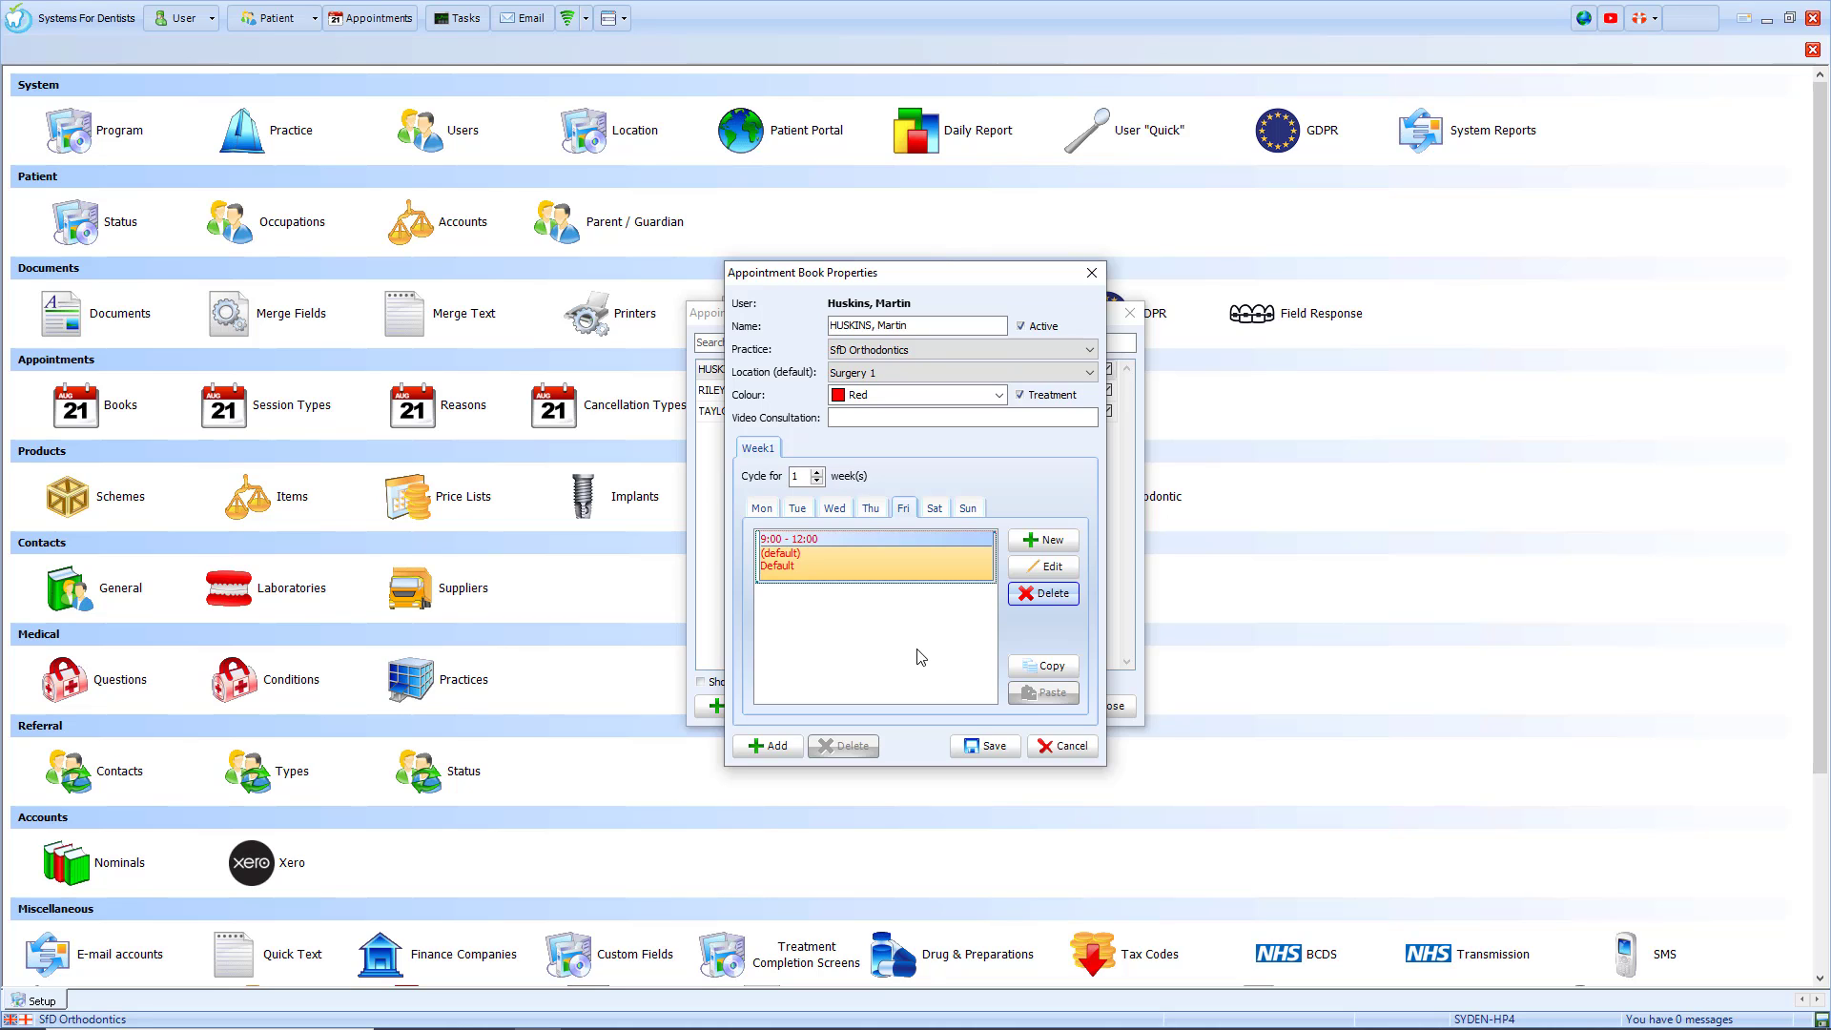
Save the appointment book and apply the session changes from 9/10/2020.
click(982, 752)
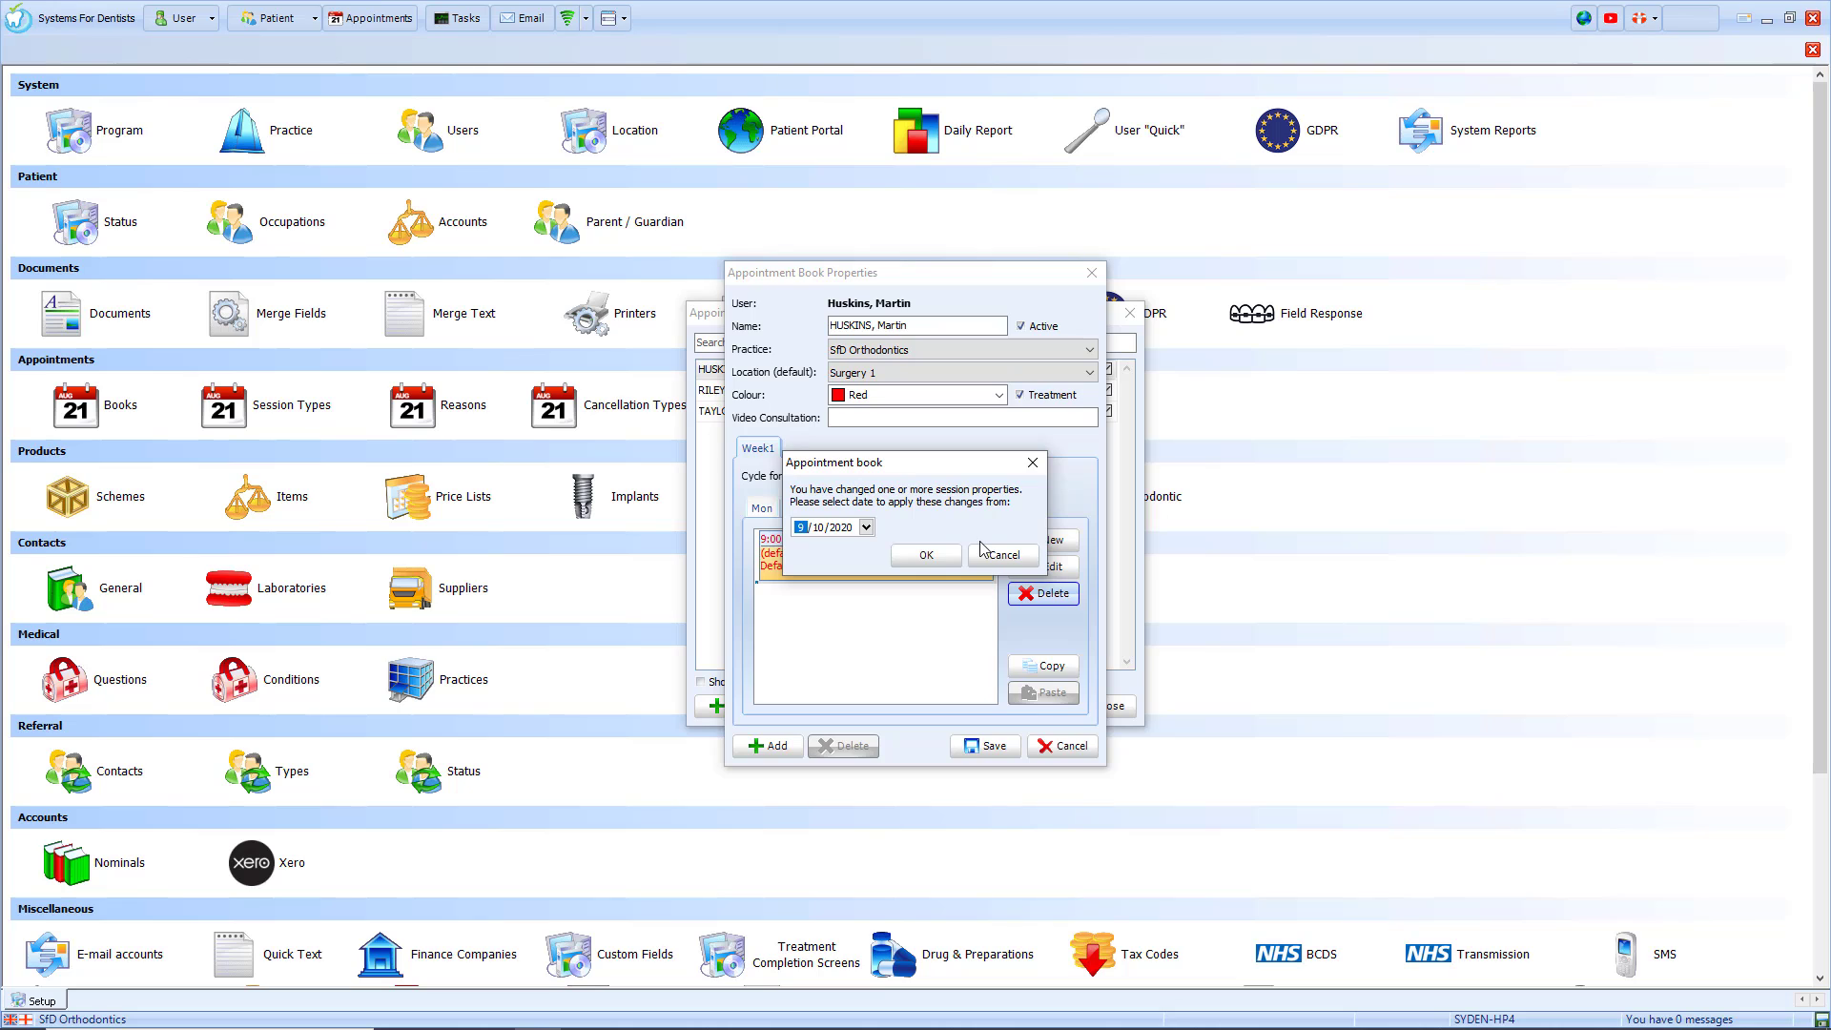
click(866, 529)
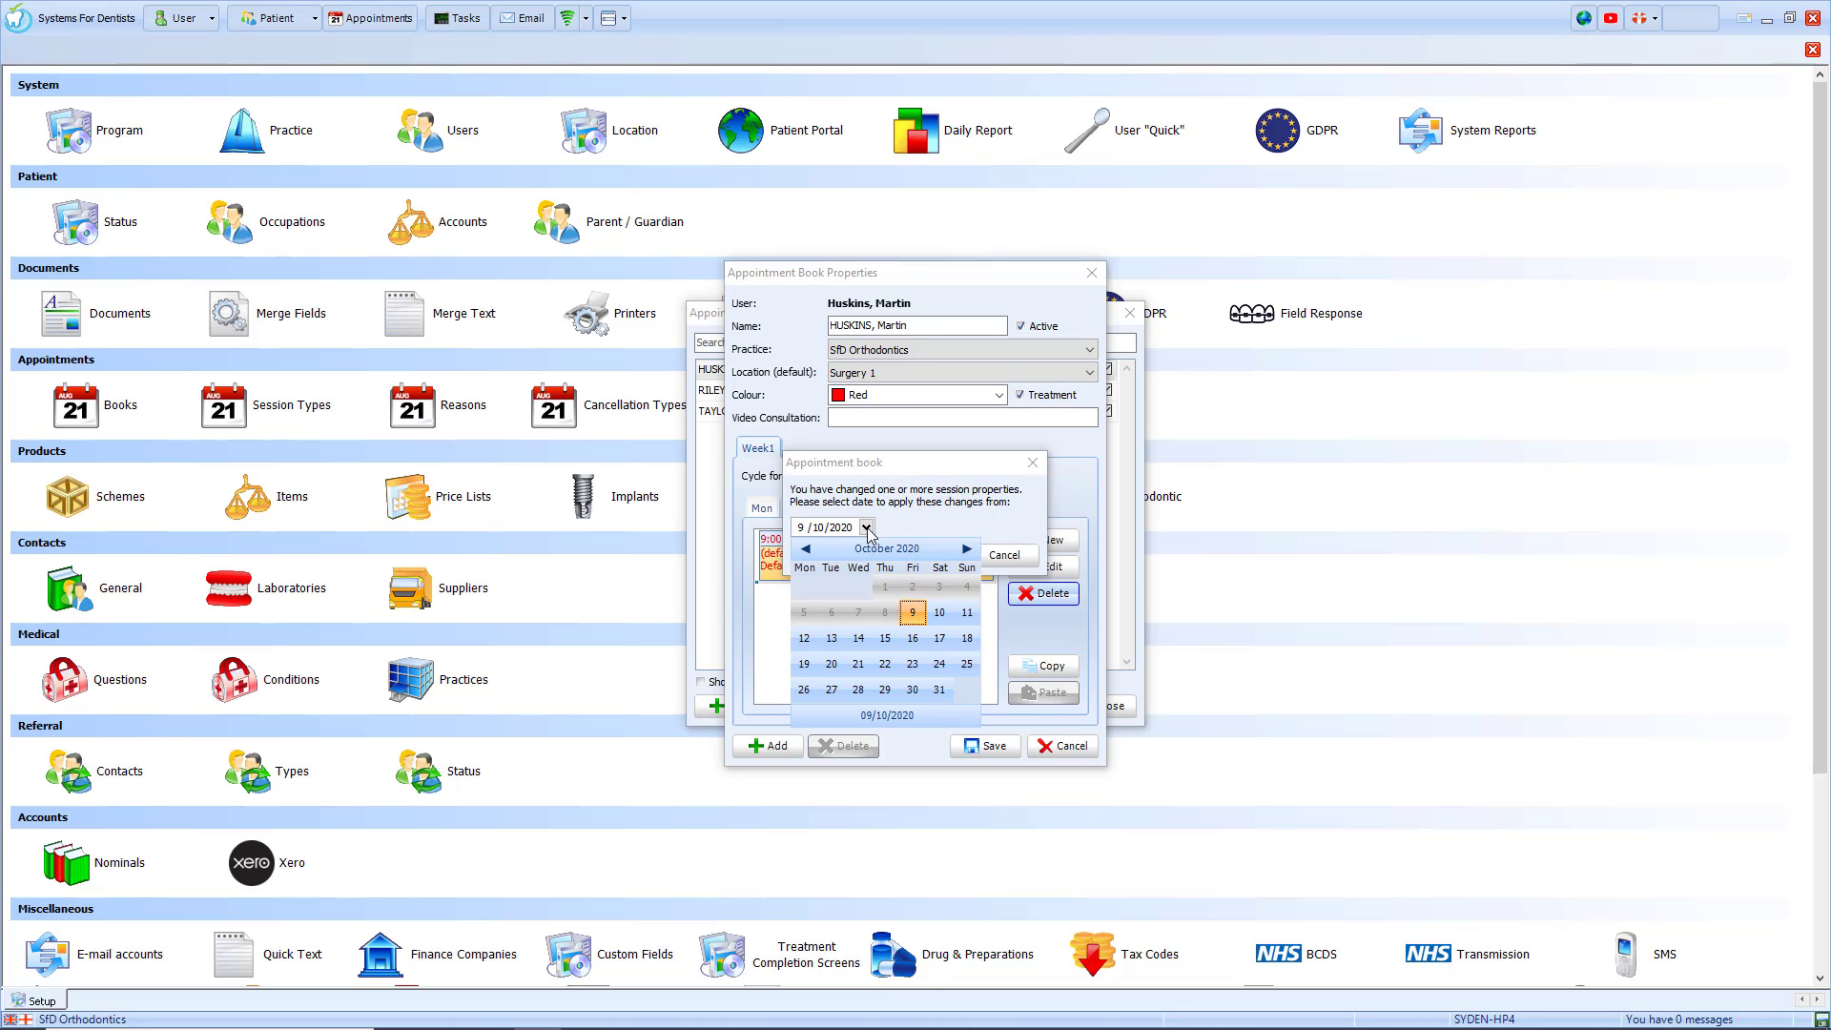
click(968, 550)
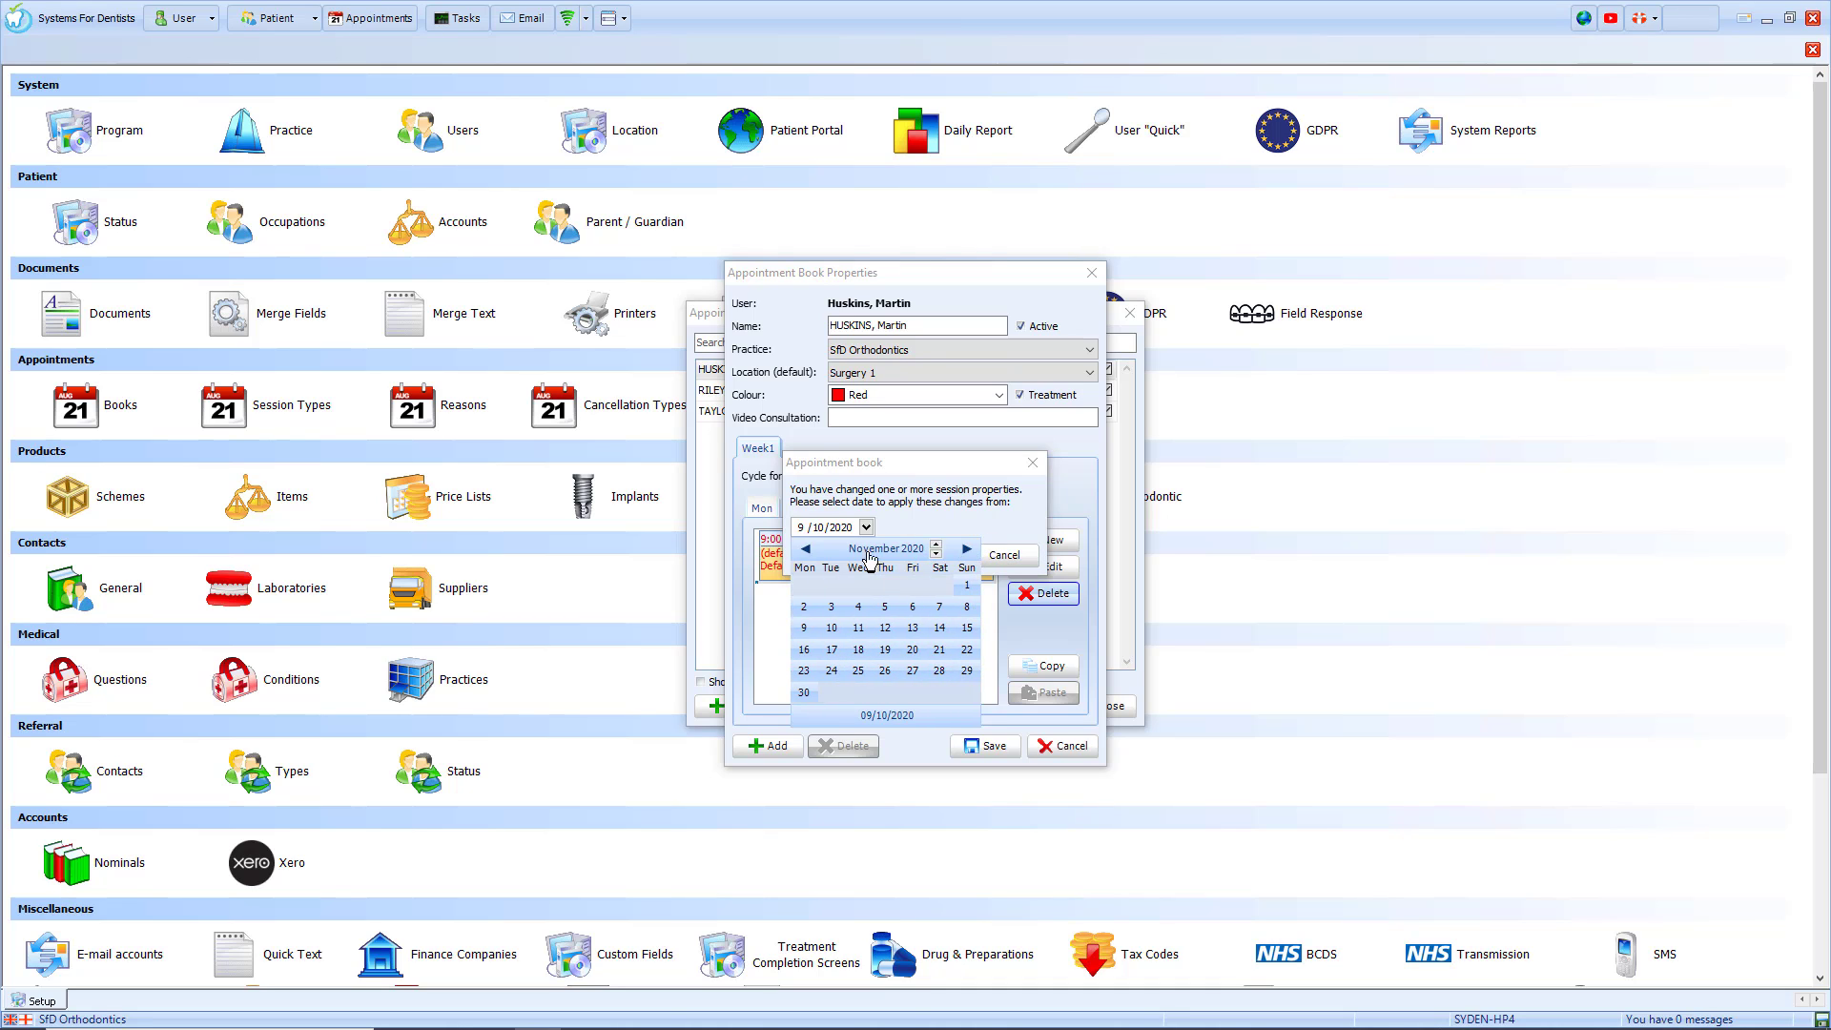
click(805, 549)
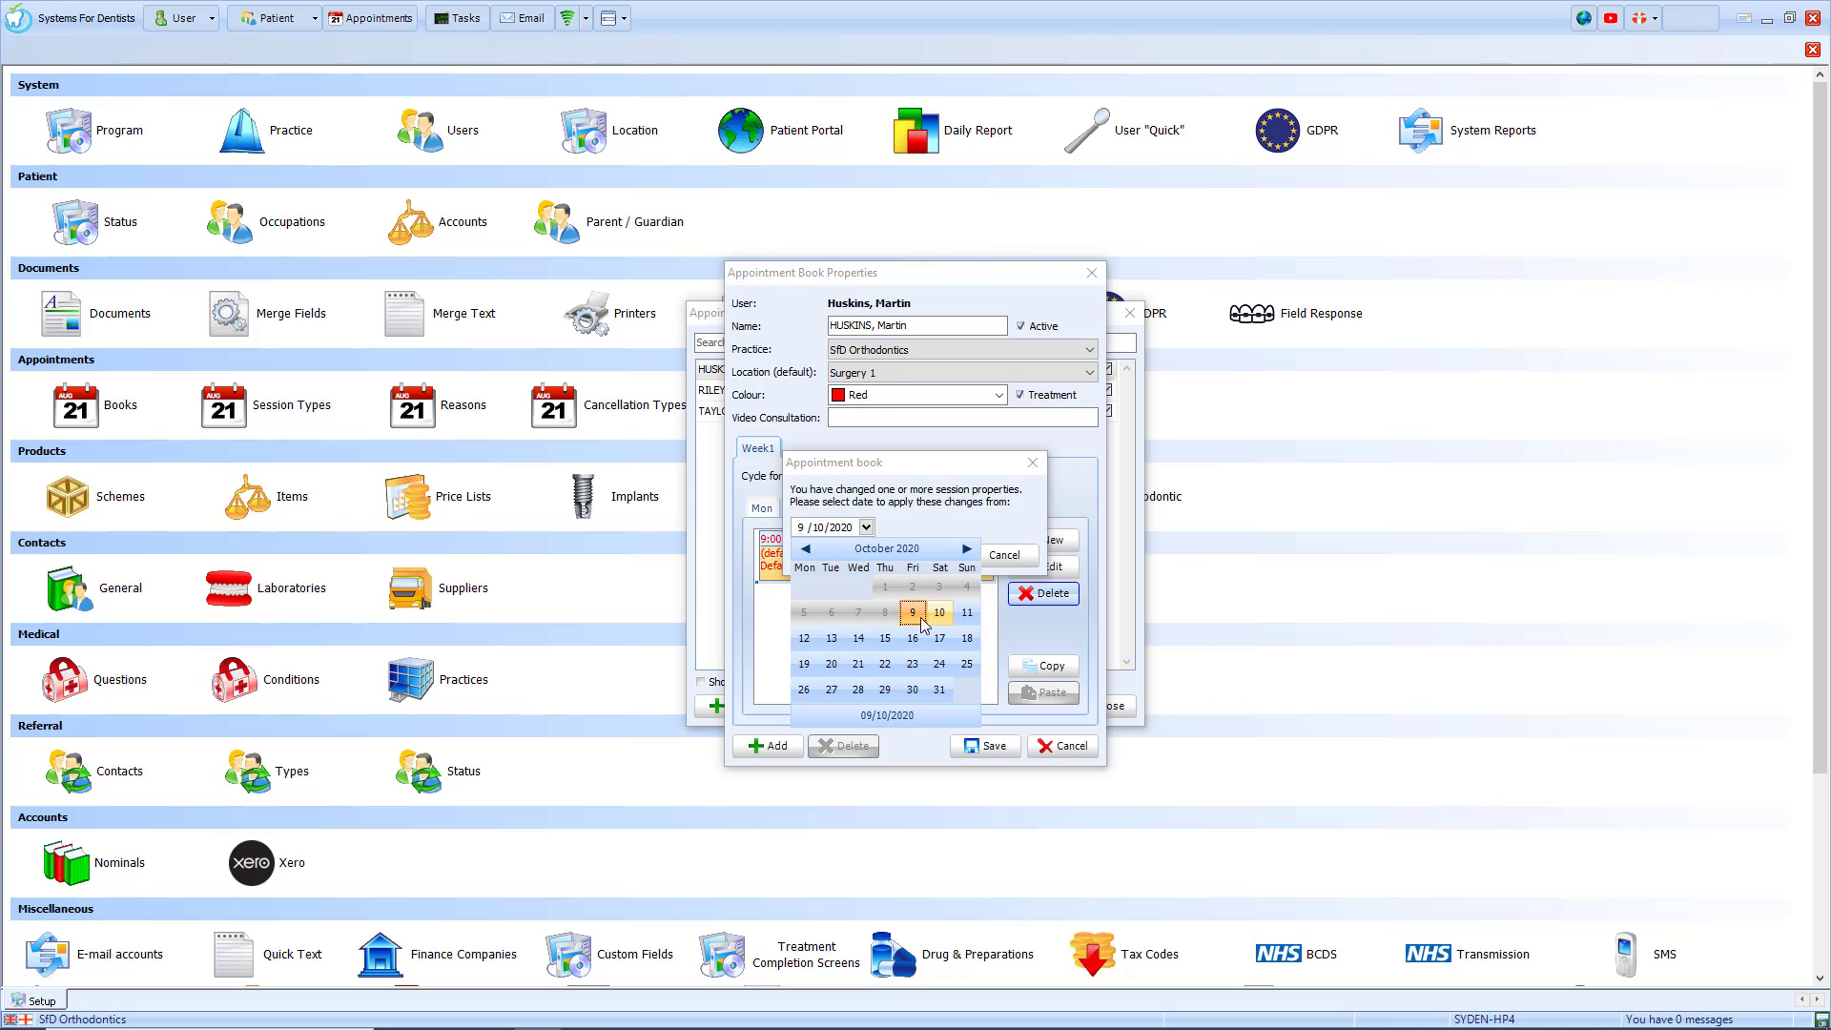
click(912, 615)
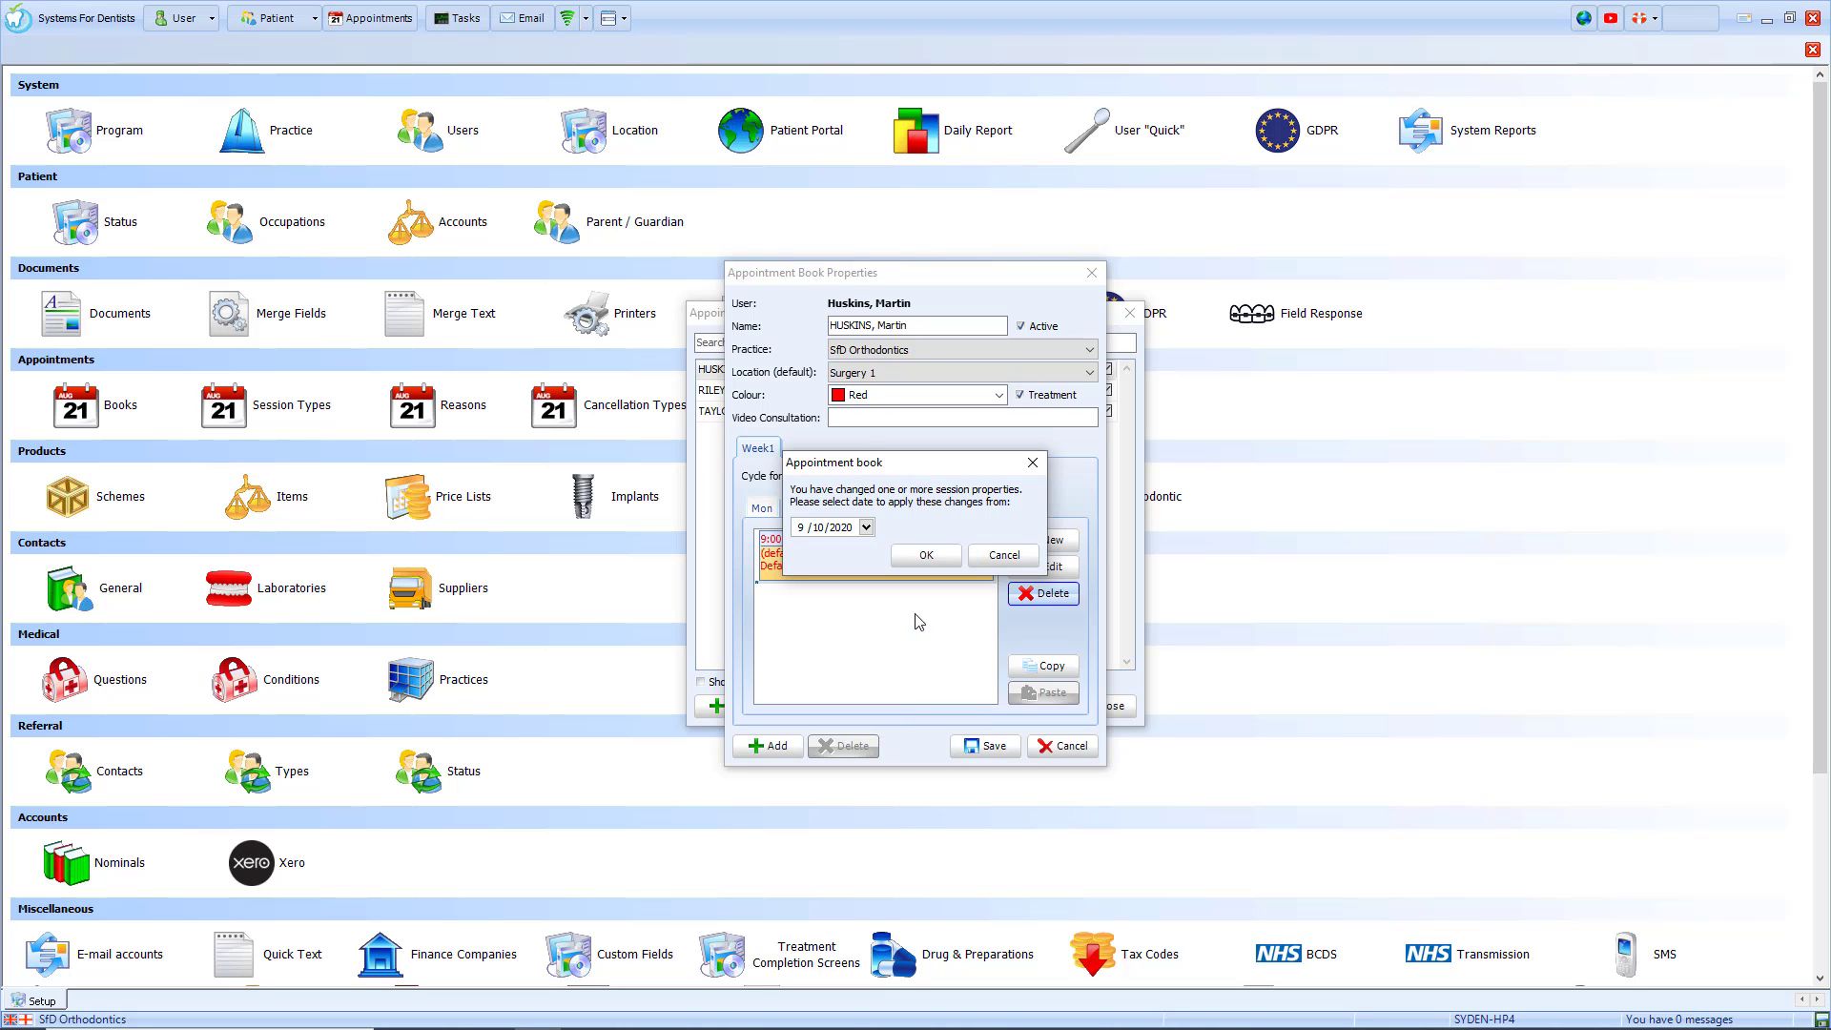
click(935, 560)
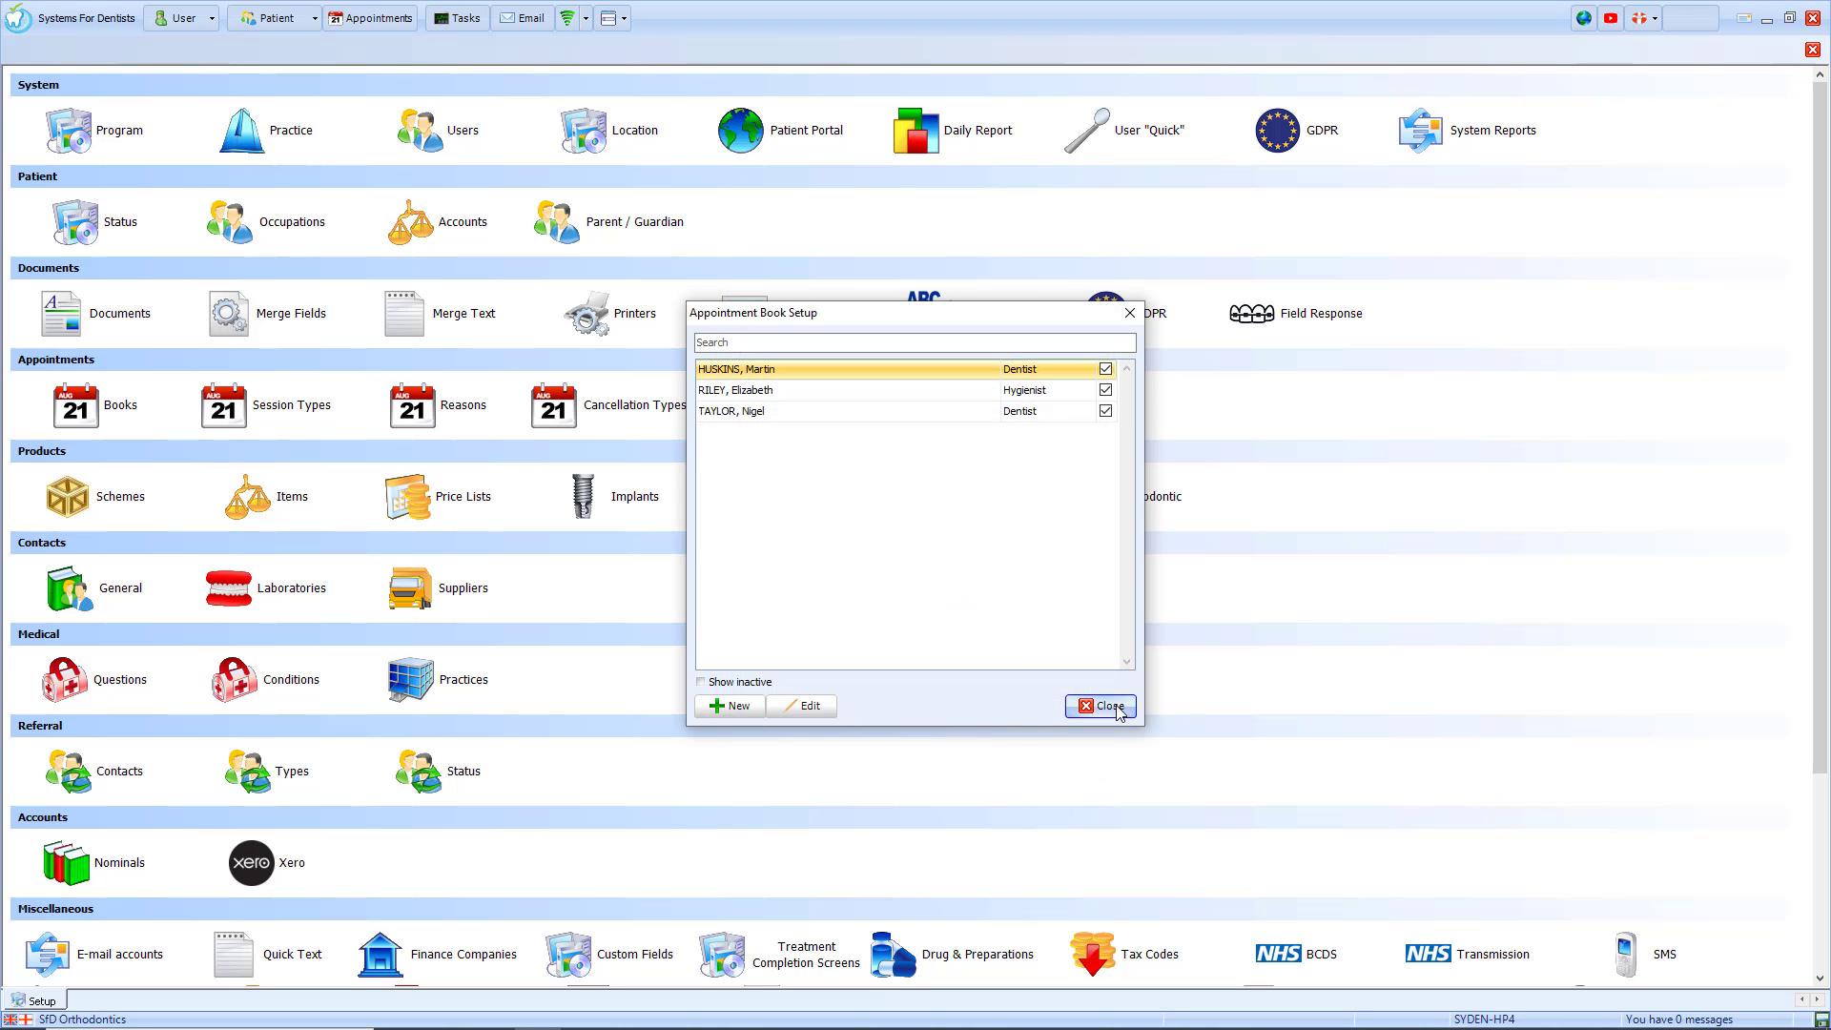
Close the appointment book setup and check the Web Booking session in the appointment diary for Monday, 12 October 2020.
click(1107, 707)
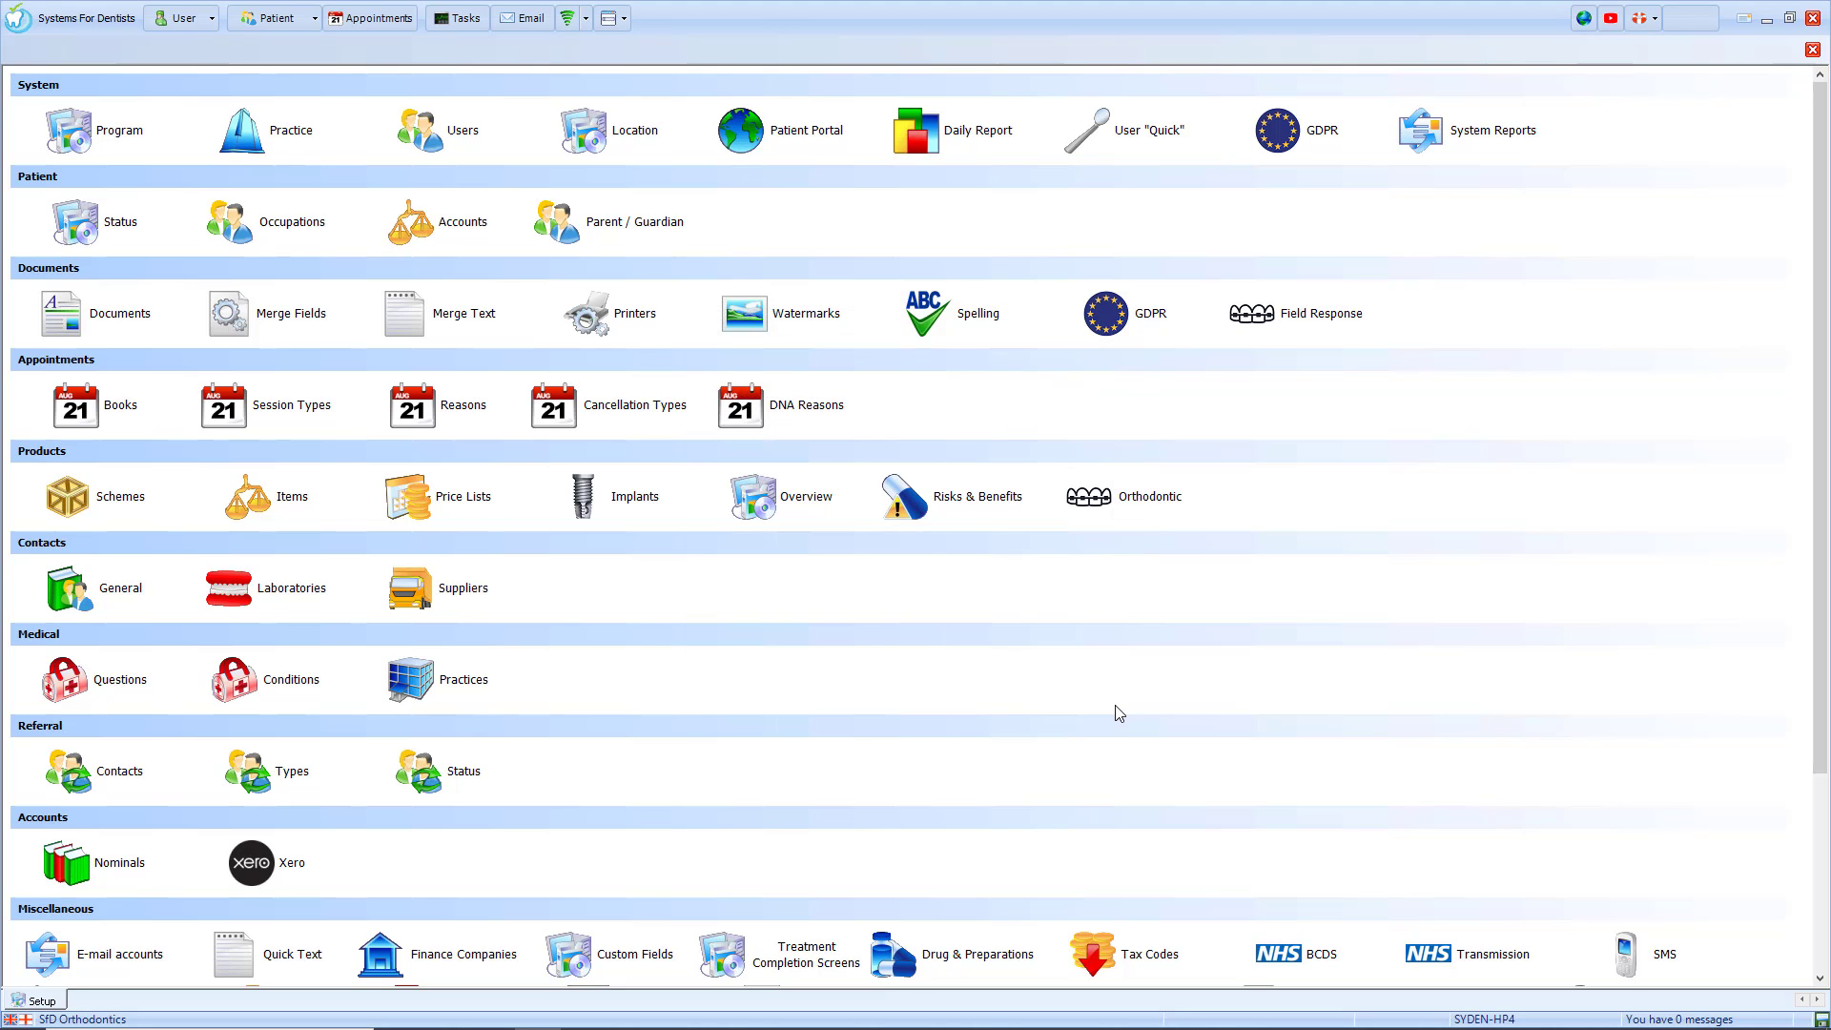
click(367, 23)
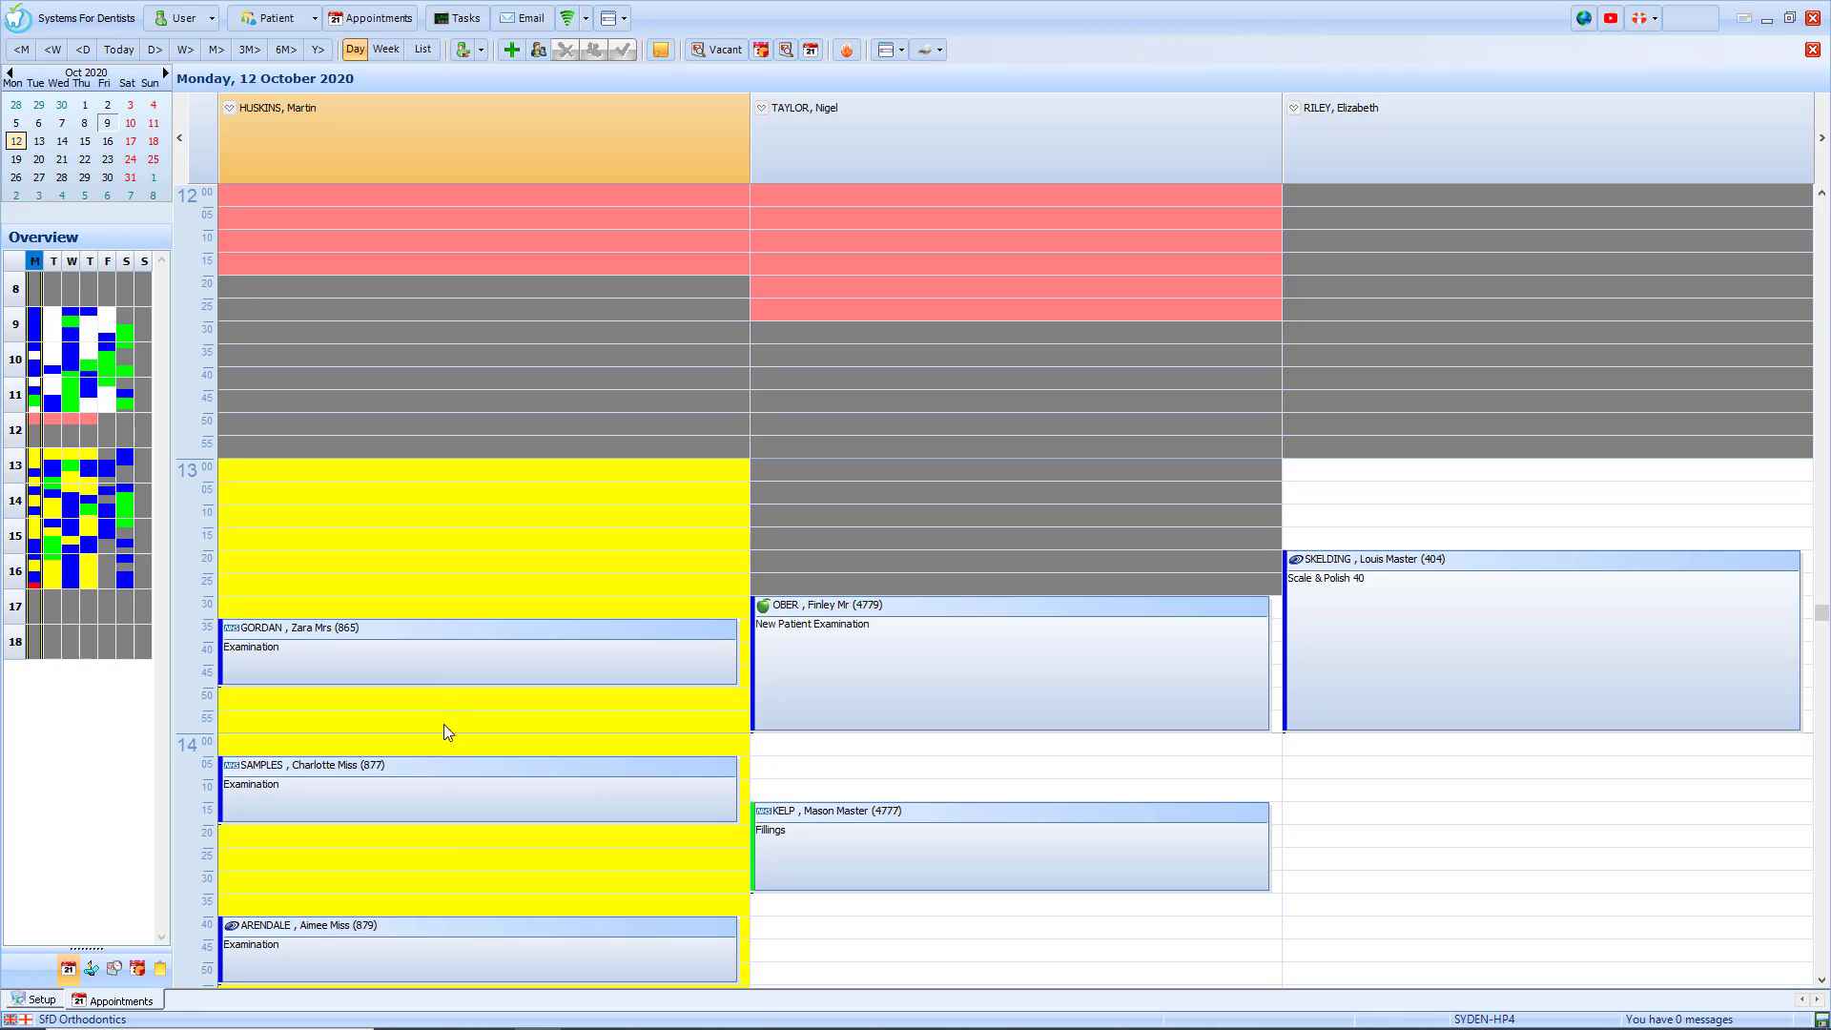
mouse_move(394, 953)
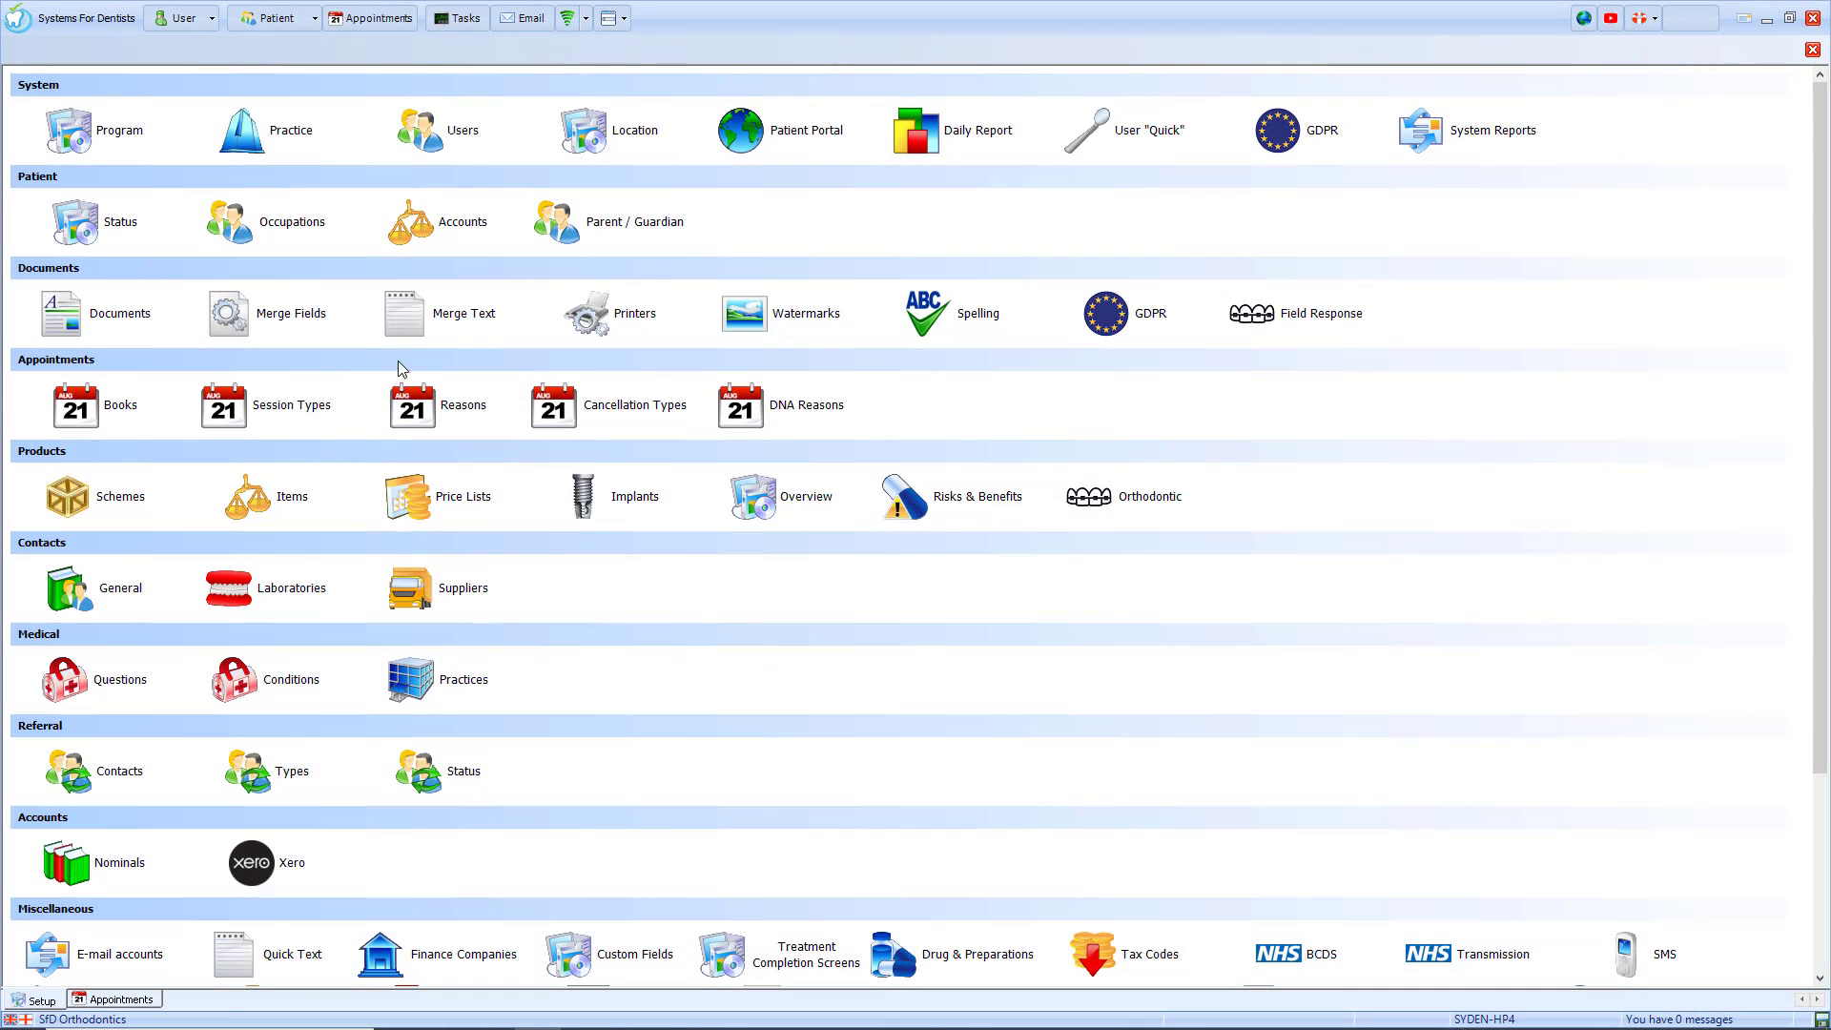
Create a new appointment reason named Sedation with a custom pale yellow colour and a duration of 60.
click(408, 404)
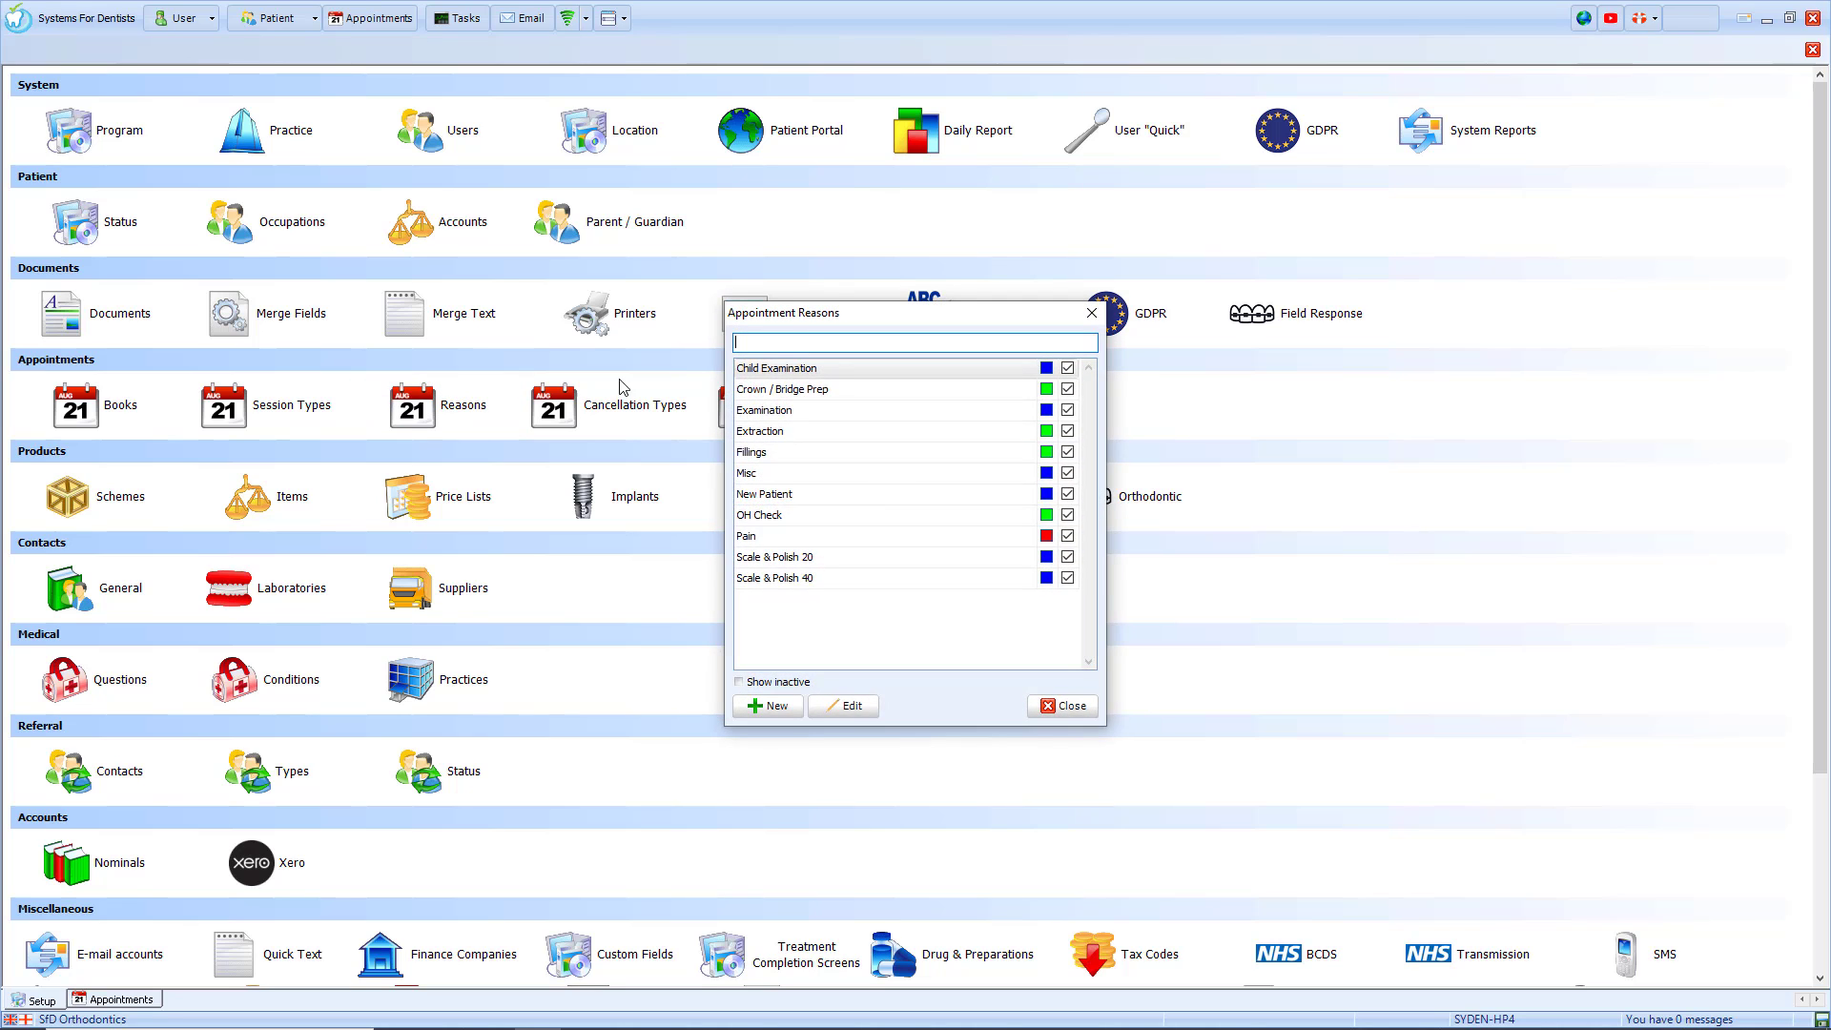
click(767, 705)
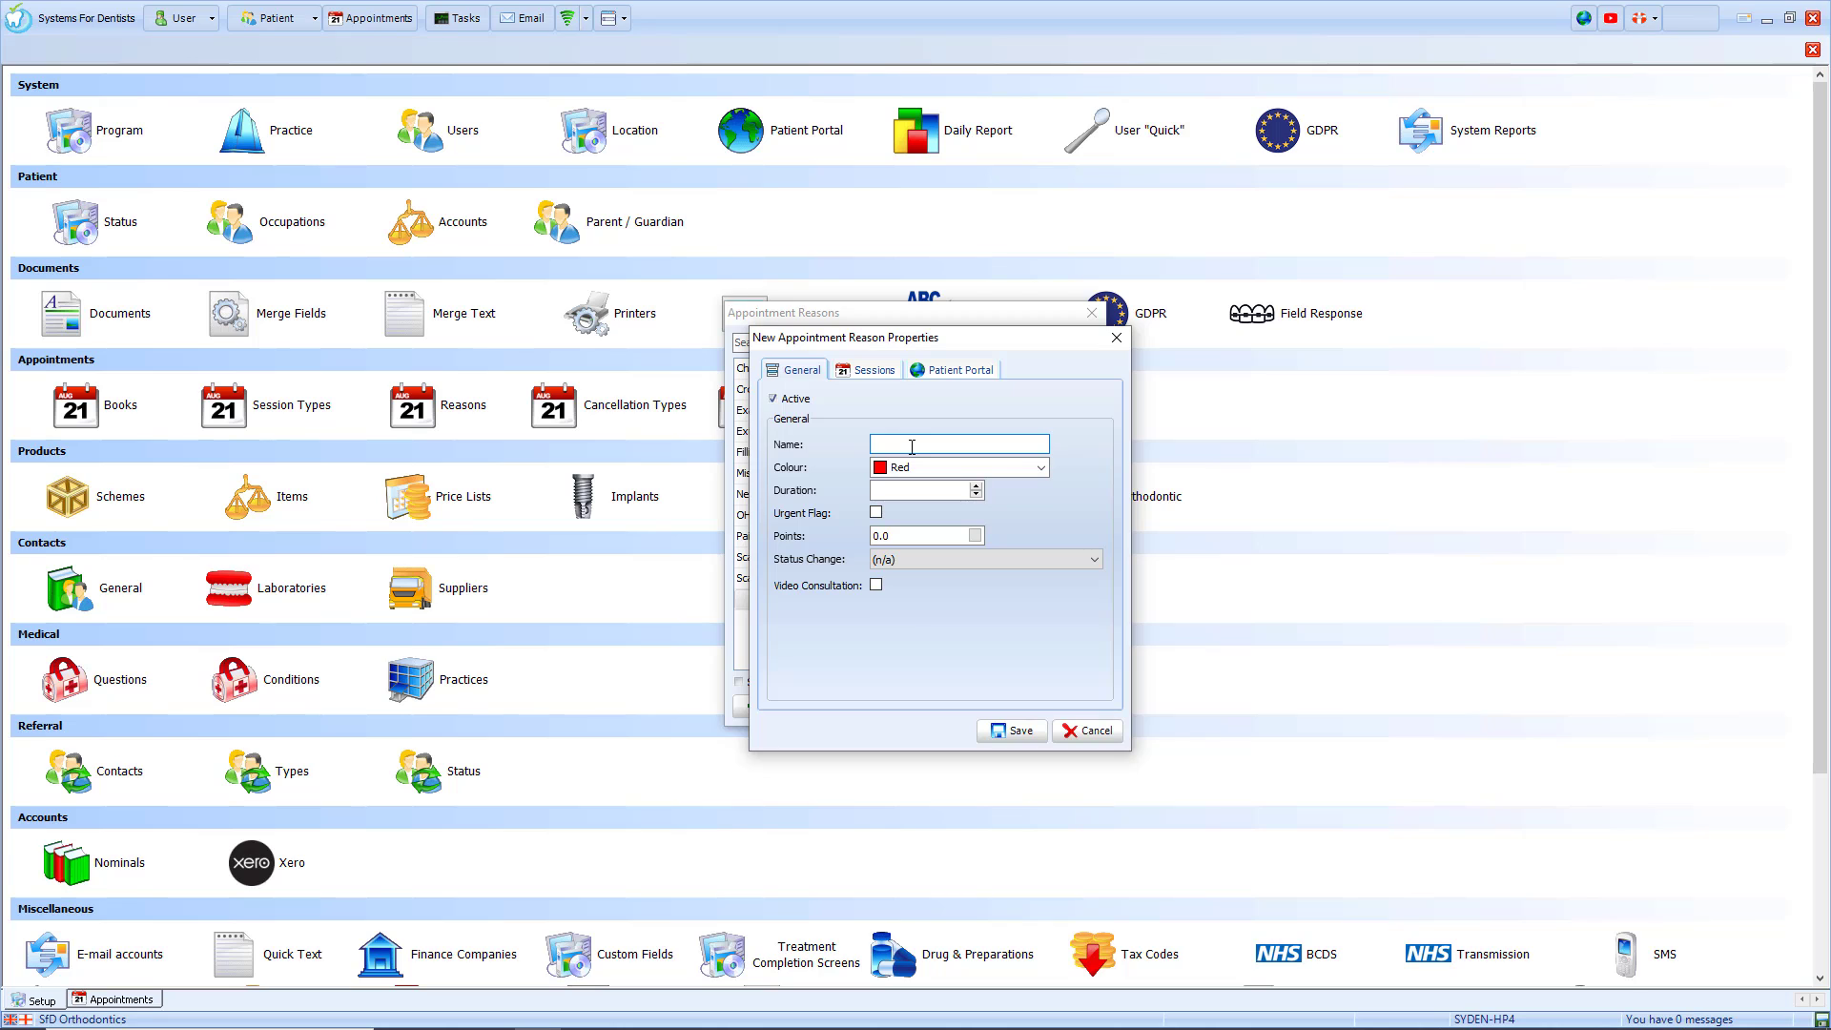
text(Sedation)
click(1040, 468)
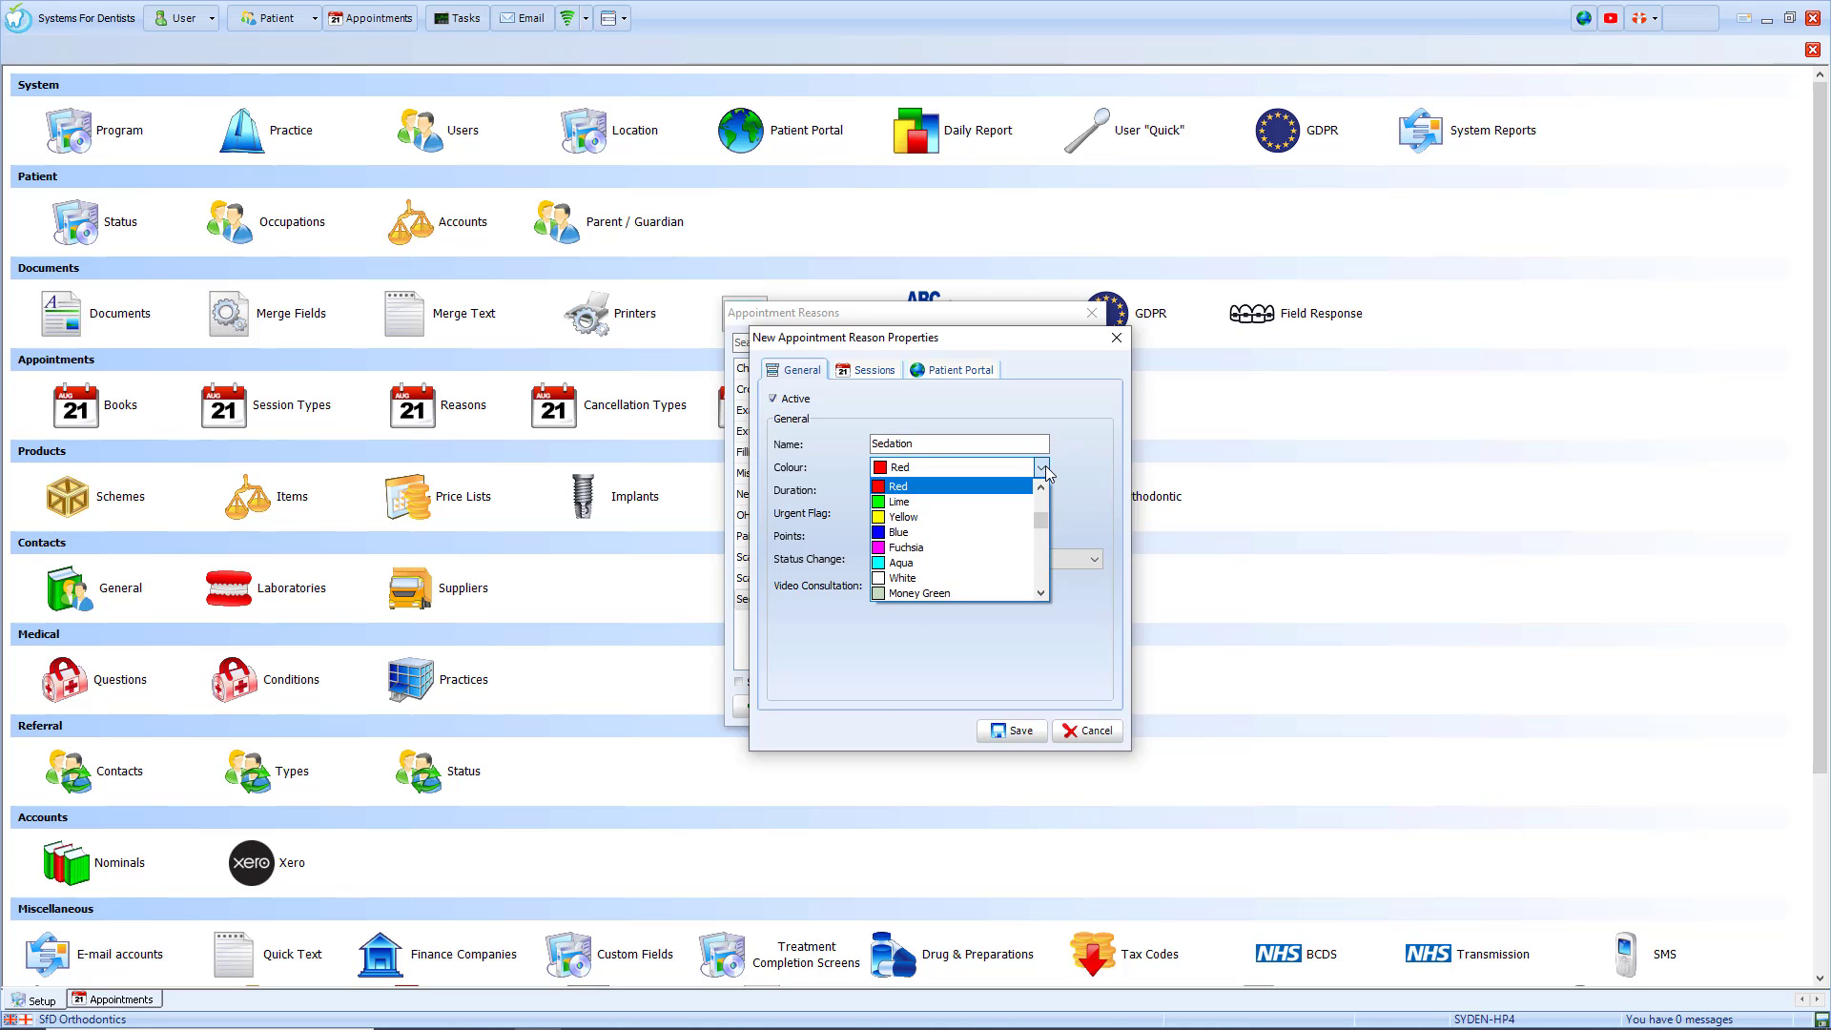
scroll(1047, 528, up, 2)
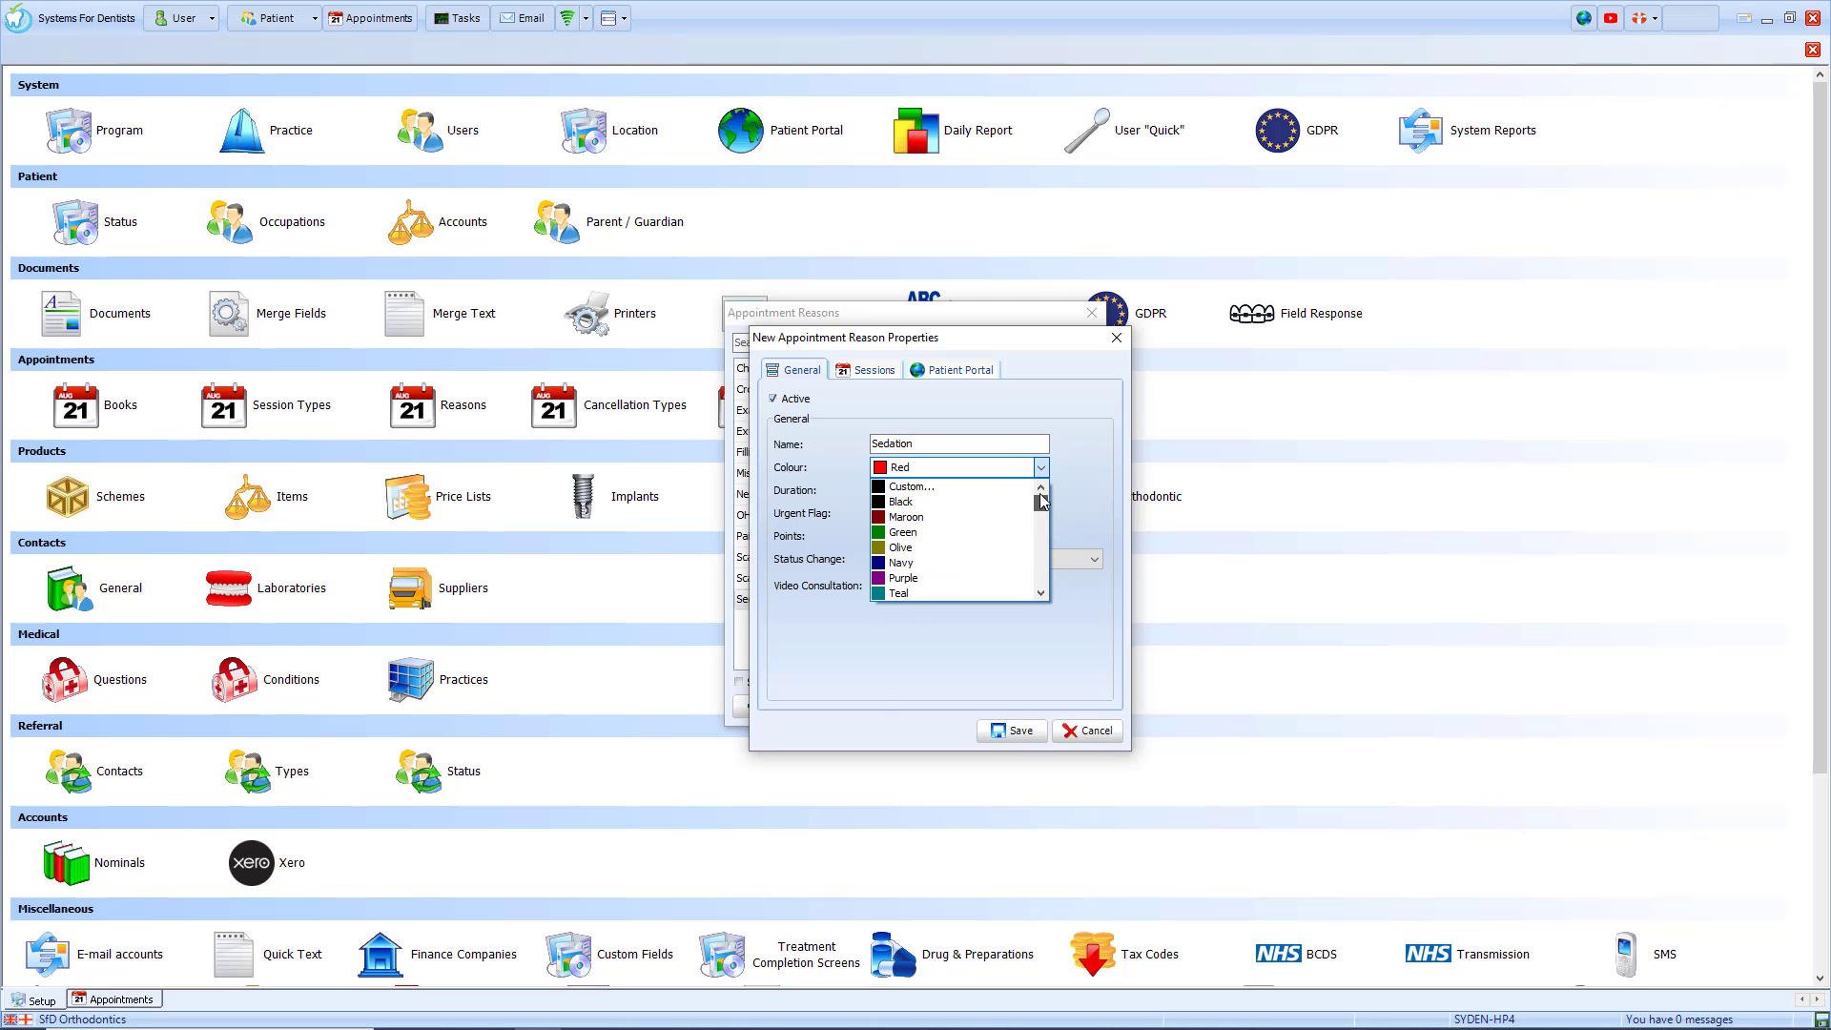
click(904, 486)
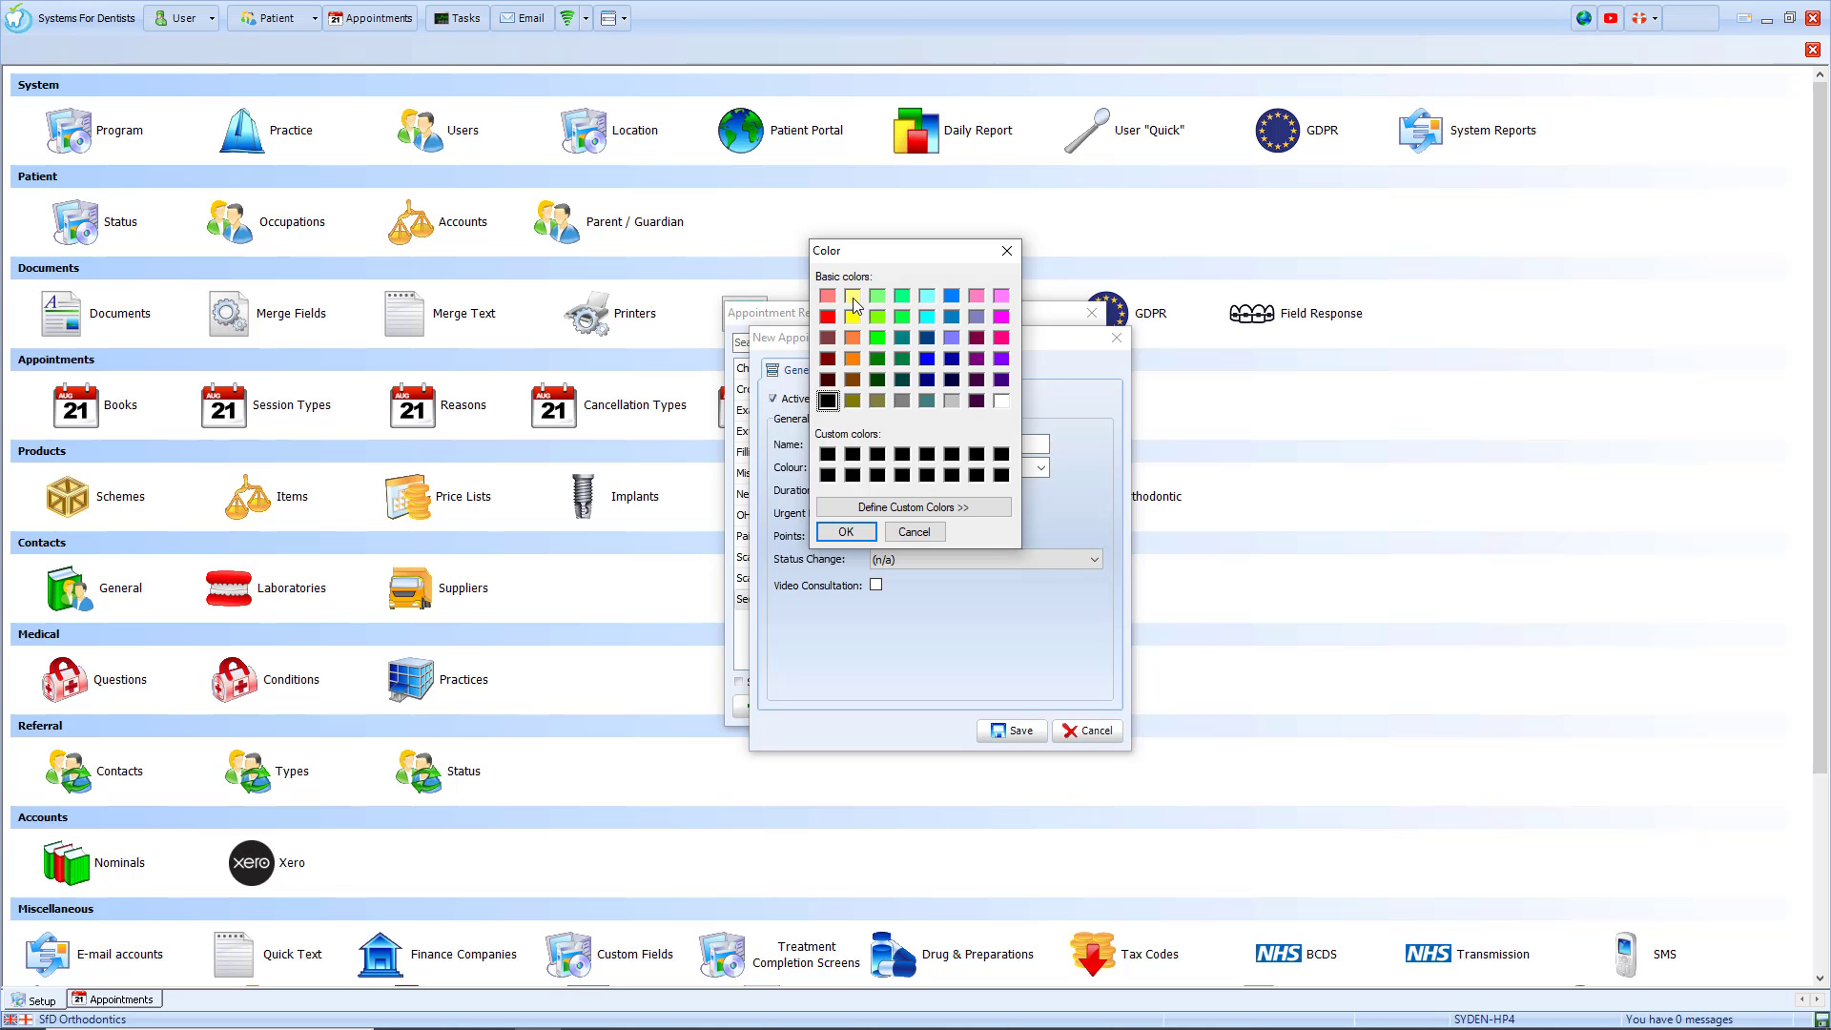
click(852, 297)
click(845, 531)
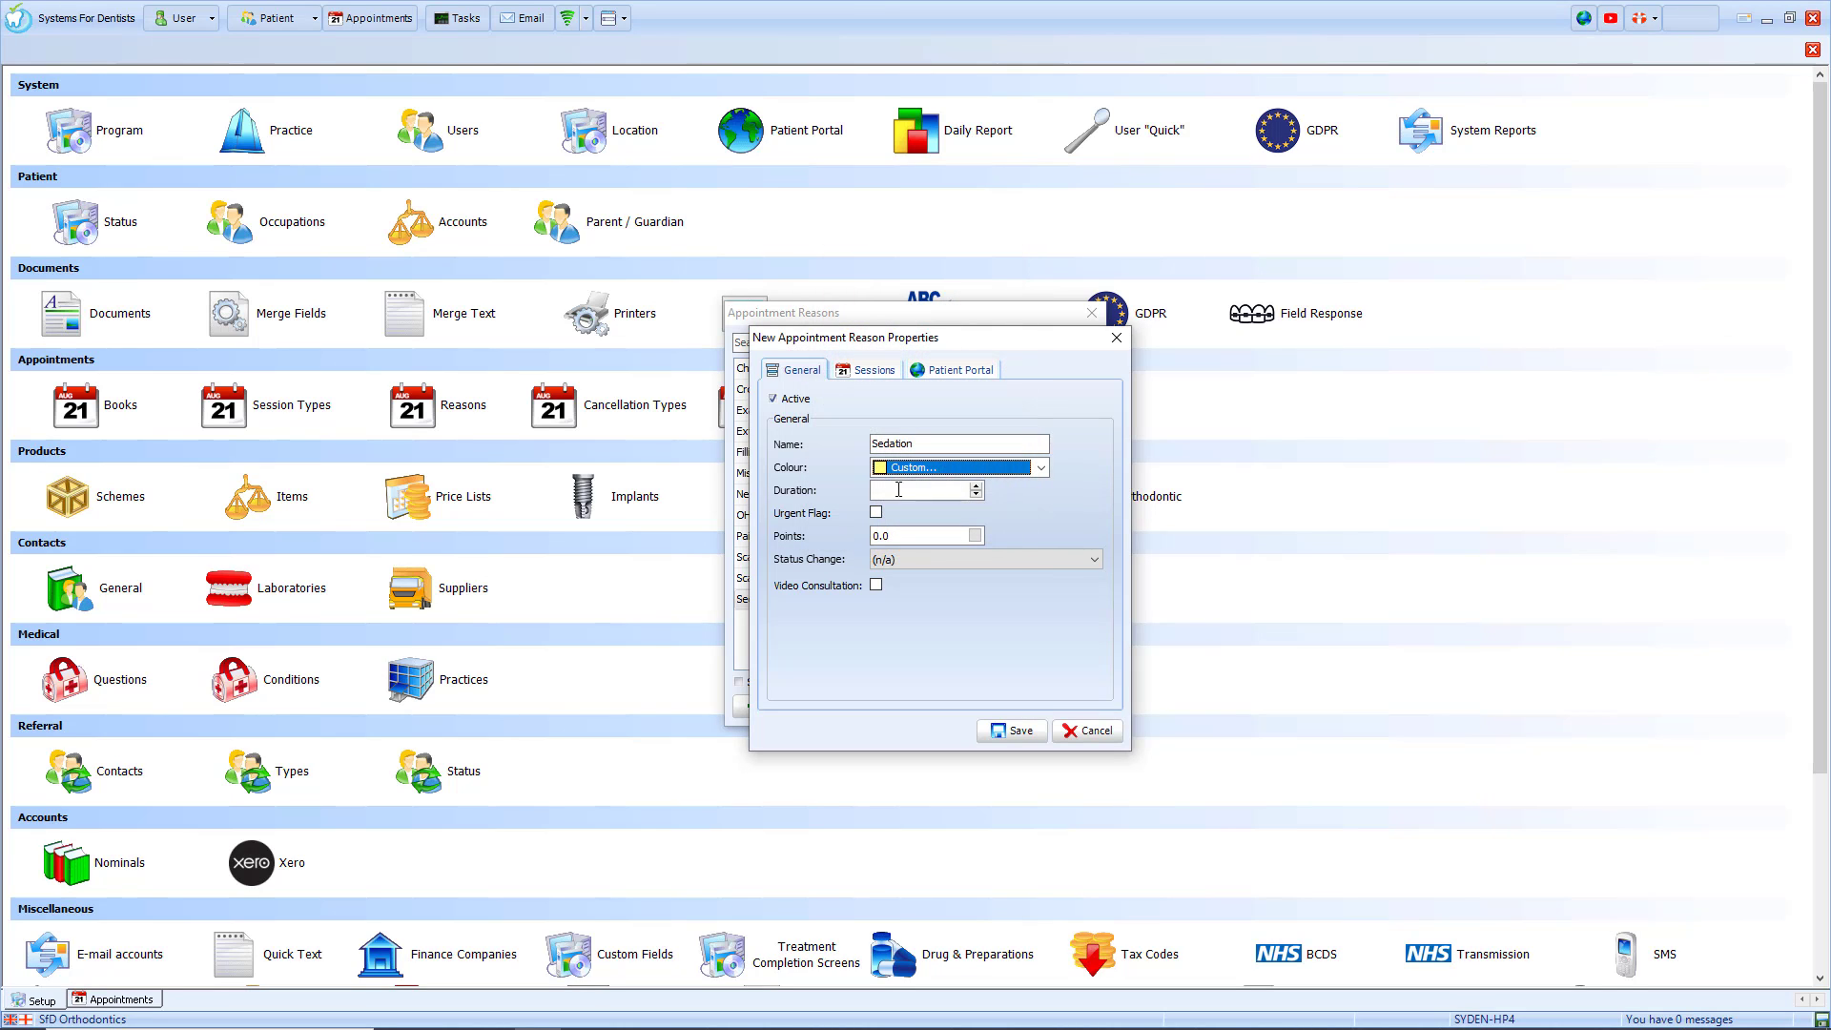
click(898, 489)
text(60)
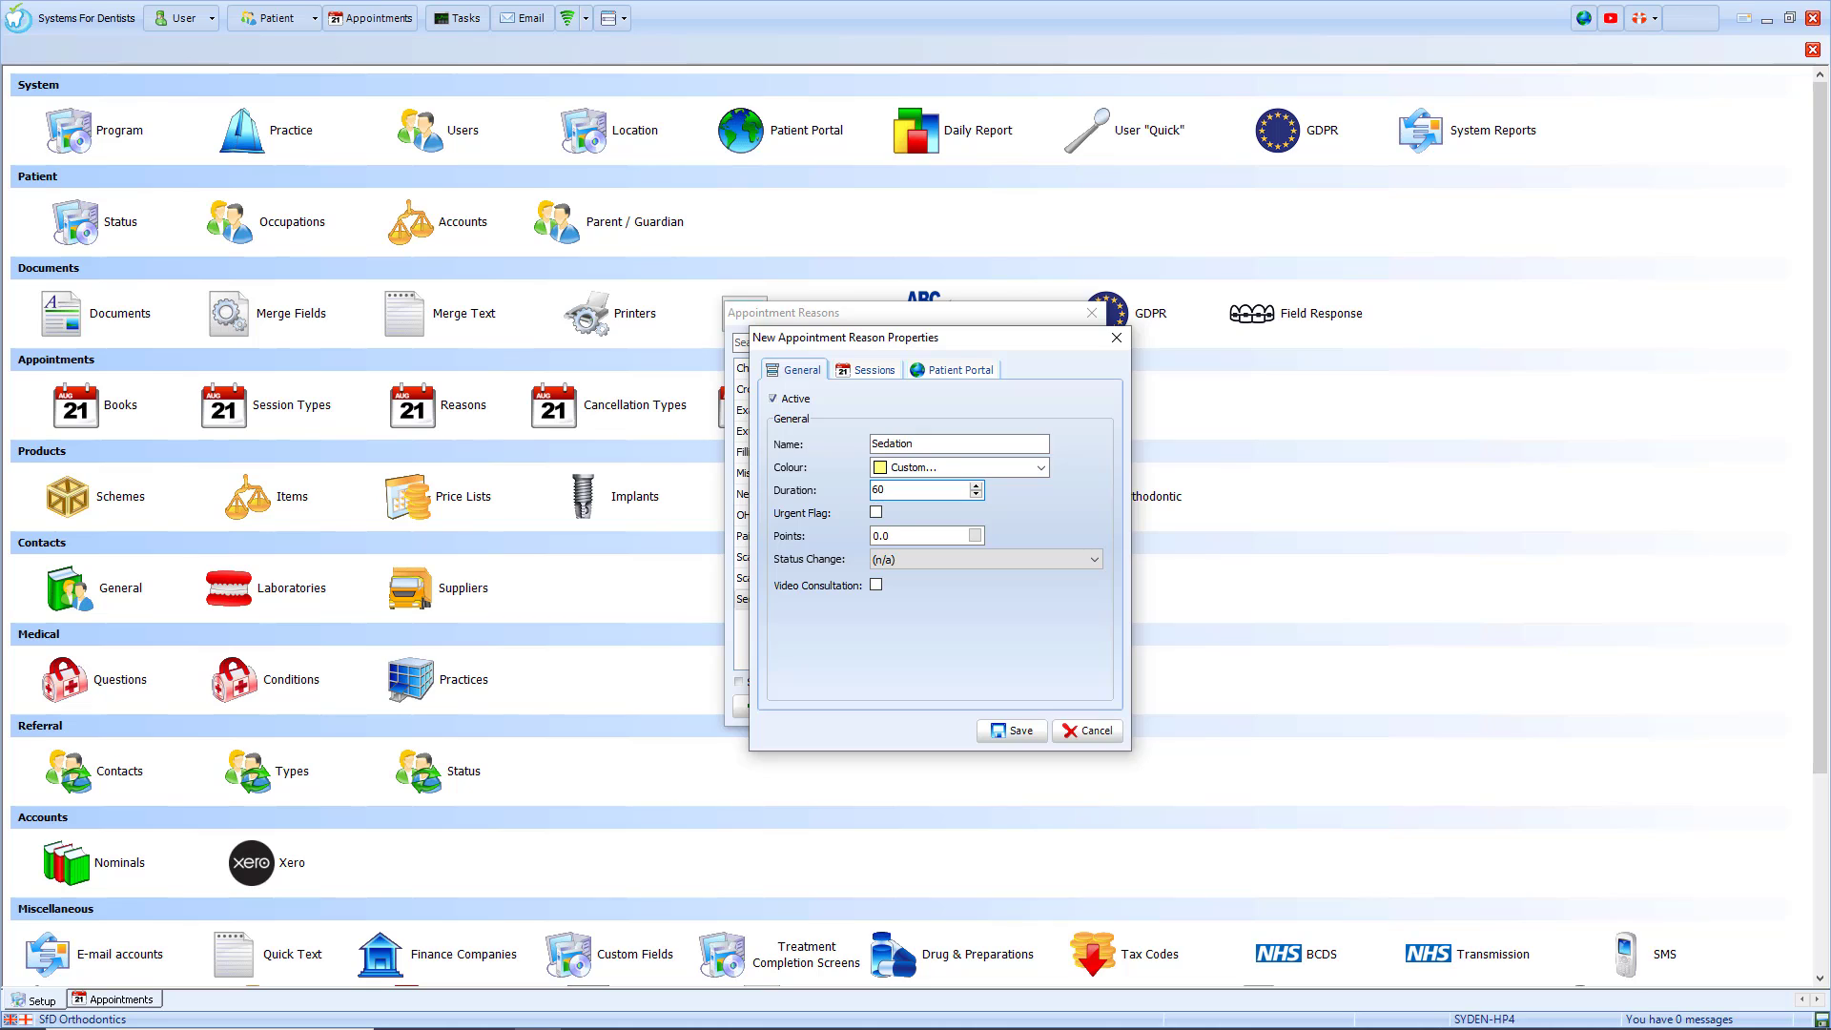
Turn off the Sedation reason's availability in every session type and enable it for Web Booking only.
click(866, 370)
click(776, 401)
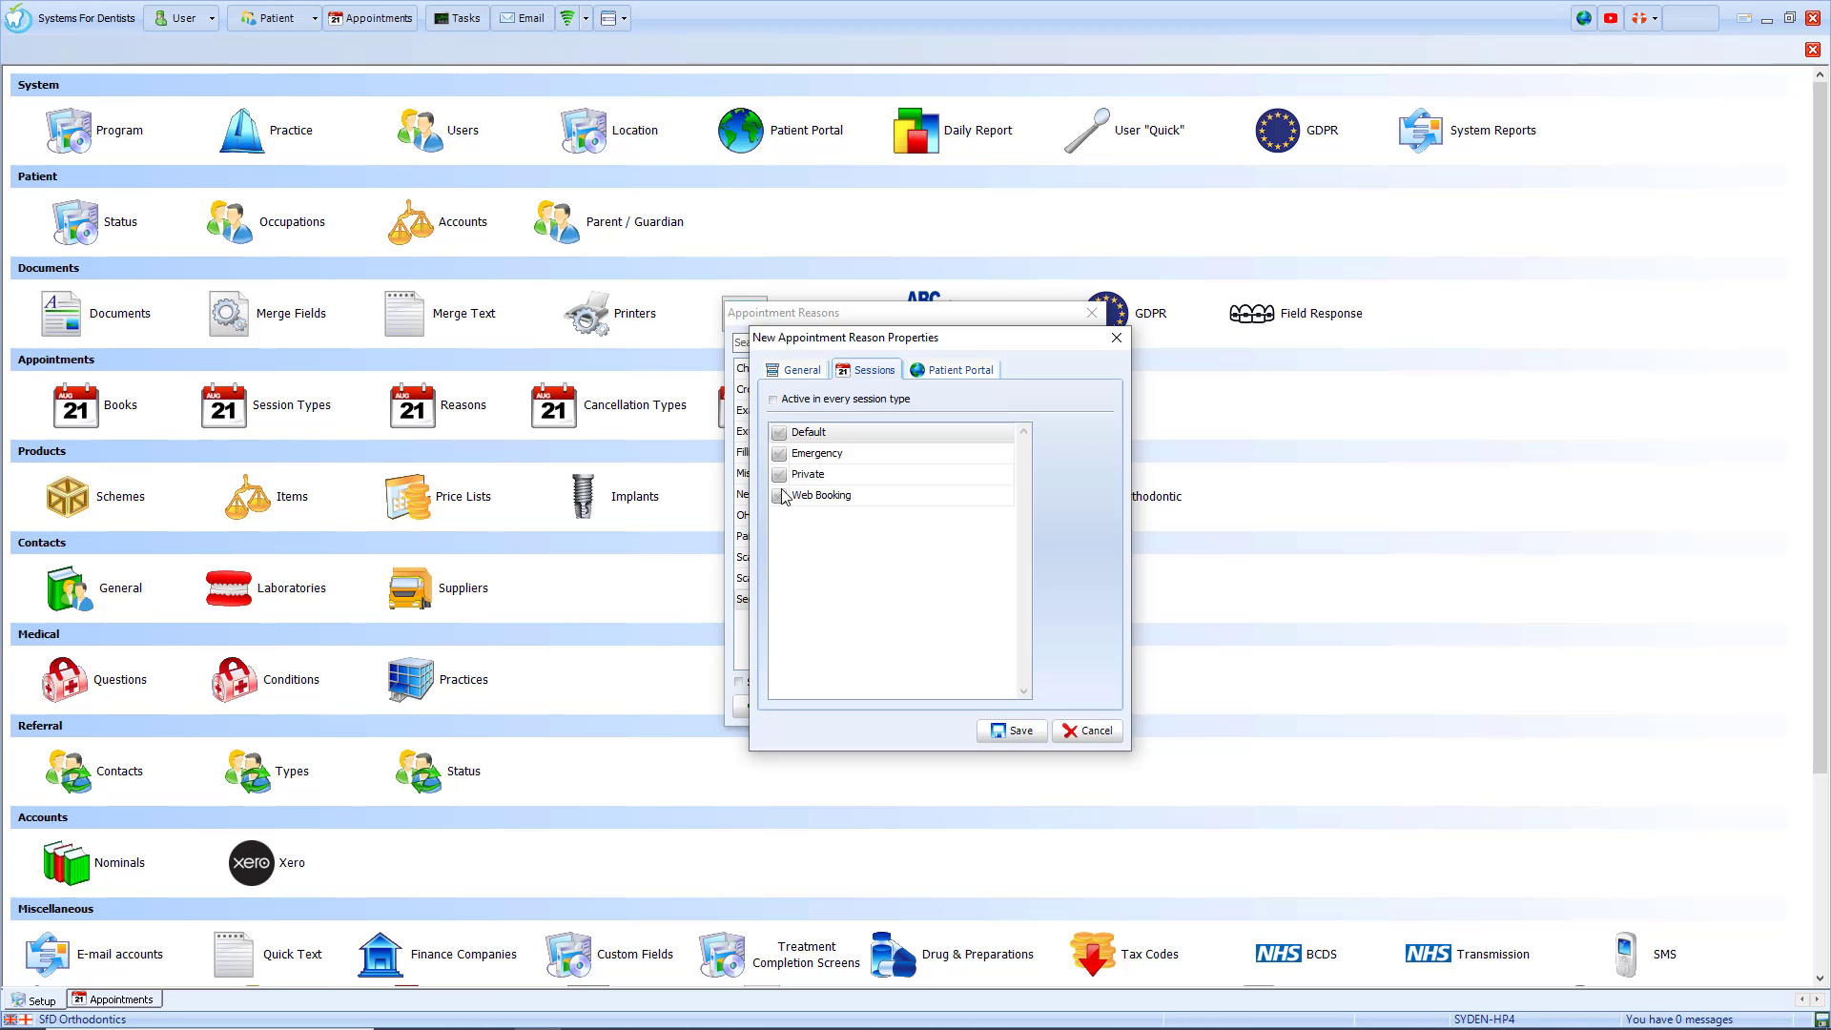
click(780, 495)
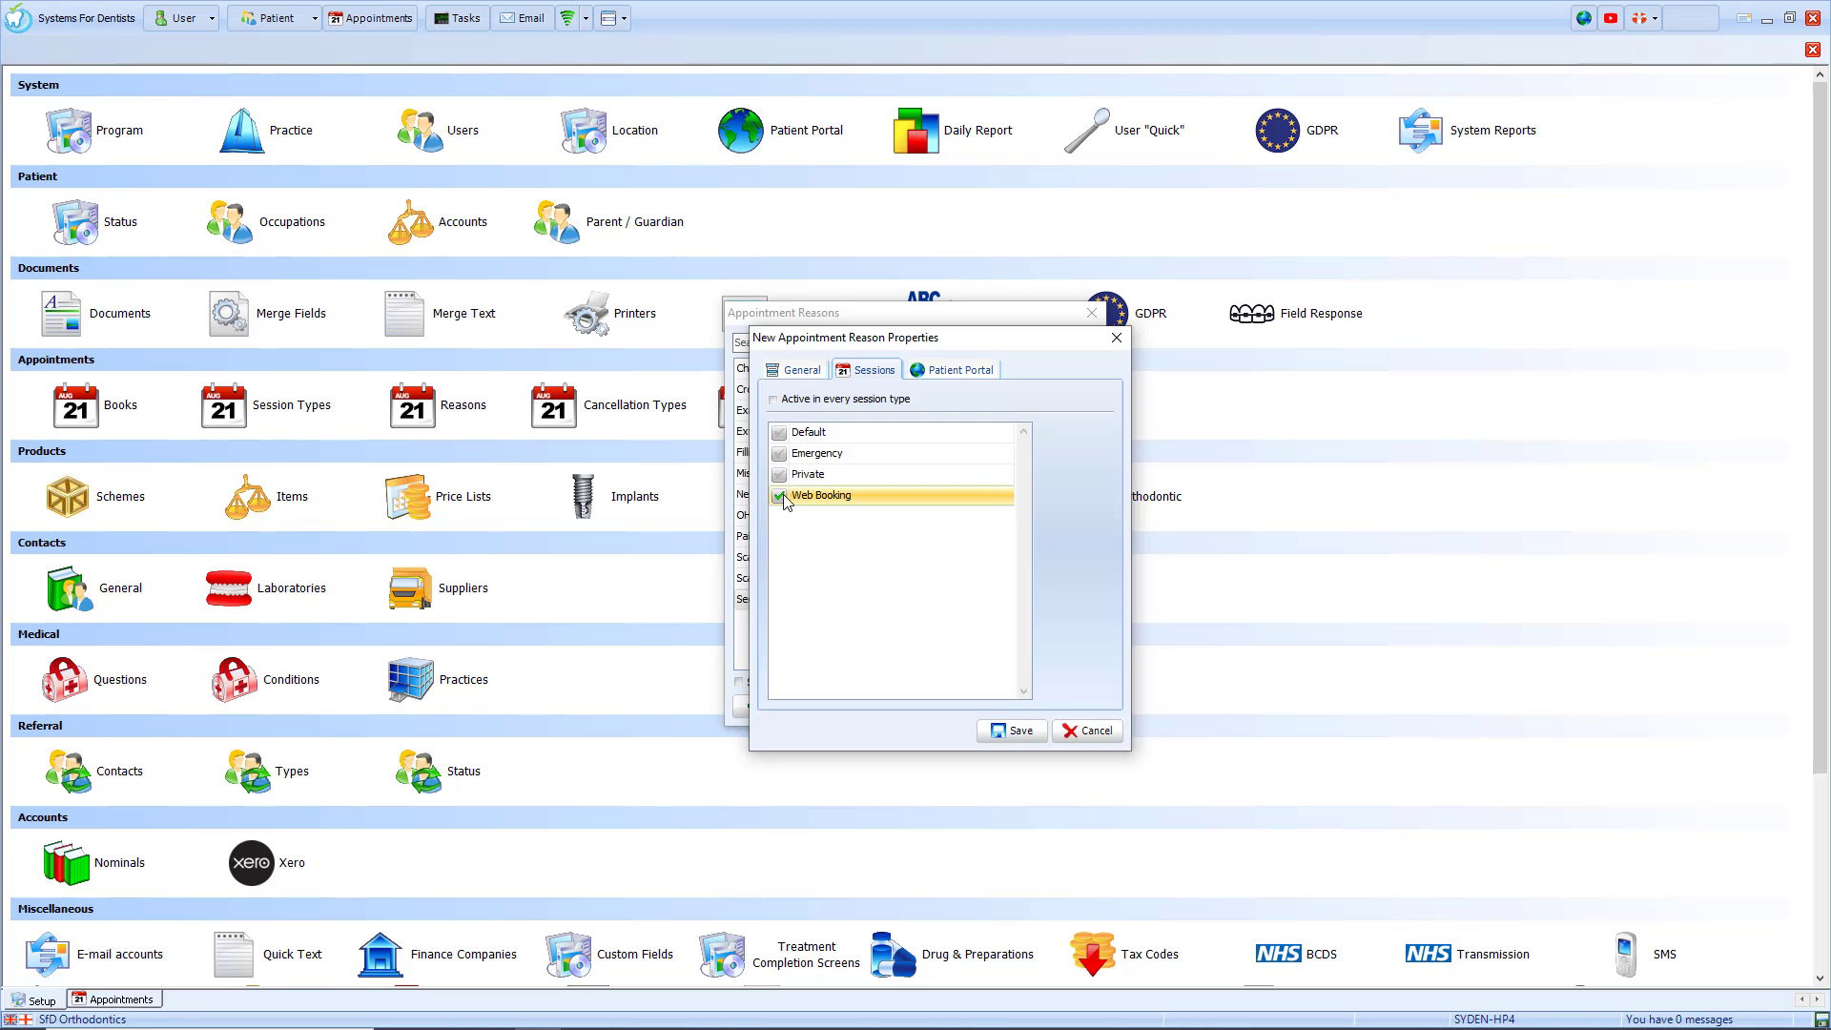
Assign the Sedation pack in the reason's patient portal settings, review its durations and fees, and save the reason.
click(957, 377)
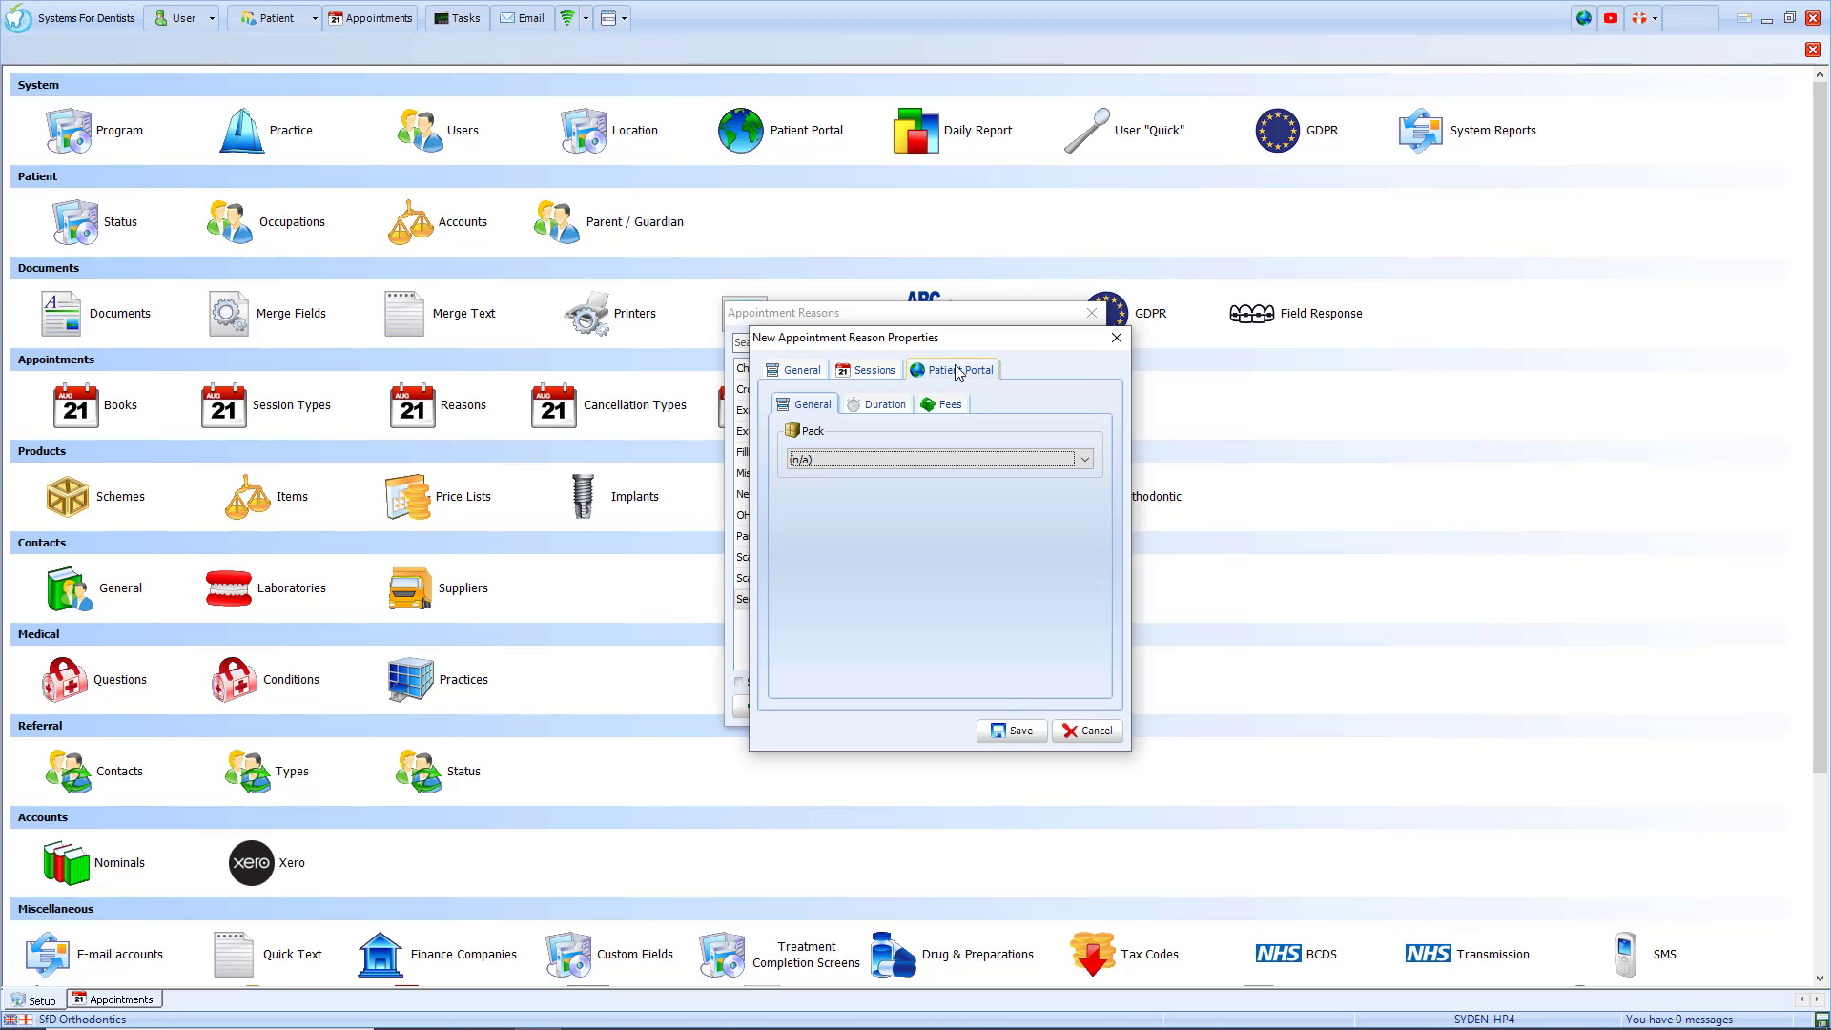
click(931, 460)
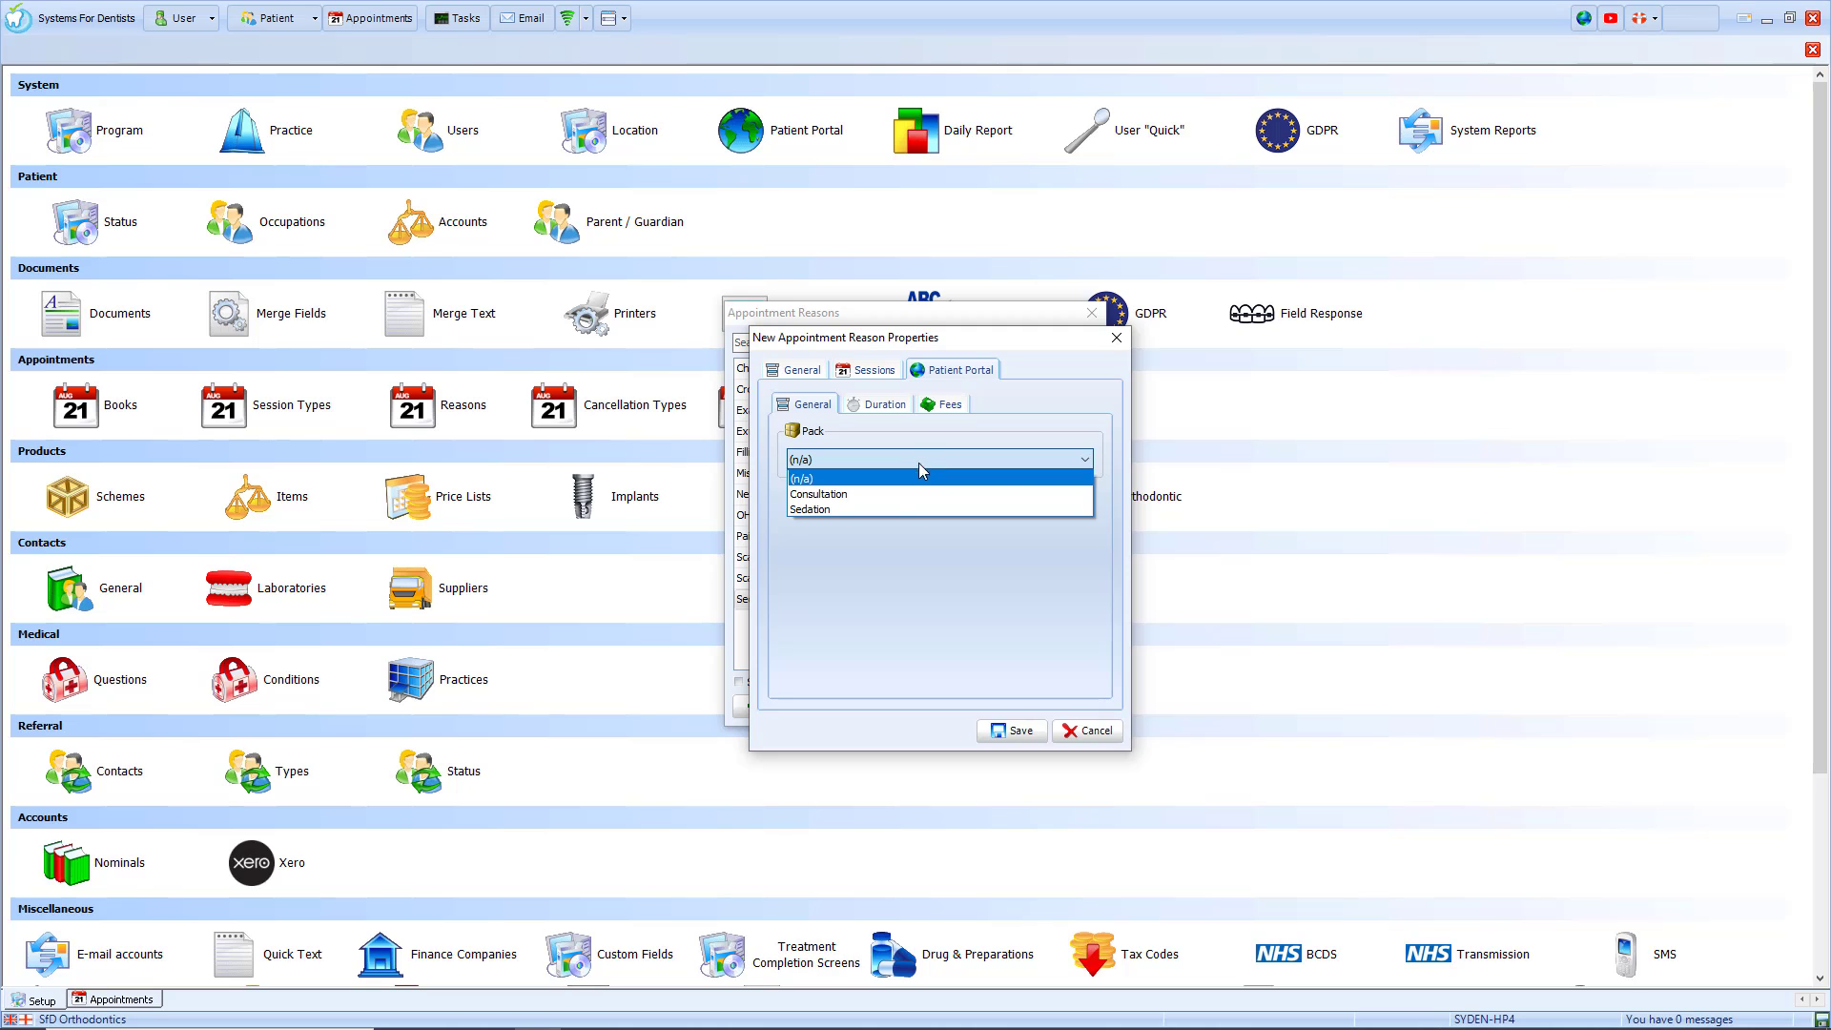
click(884, 508)
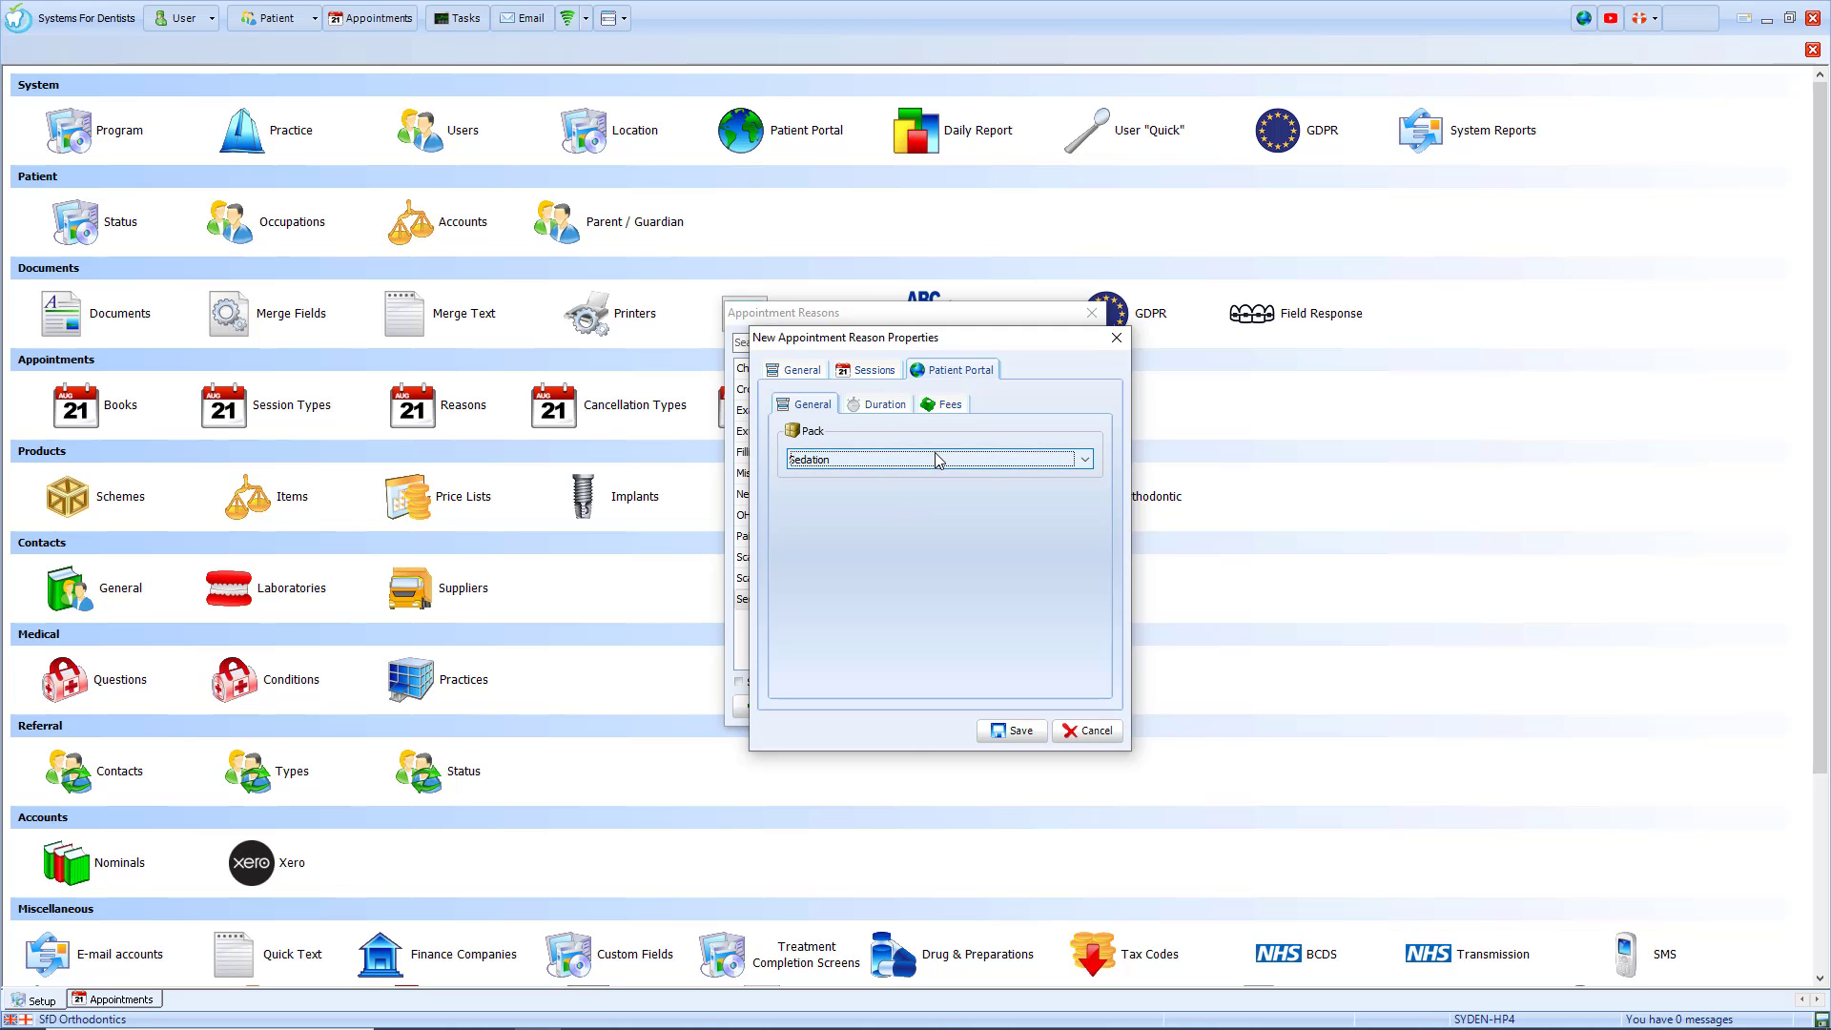
click(897, 410)
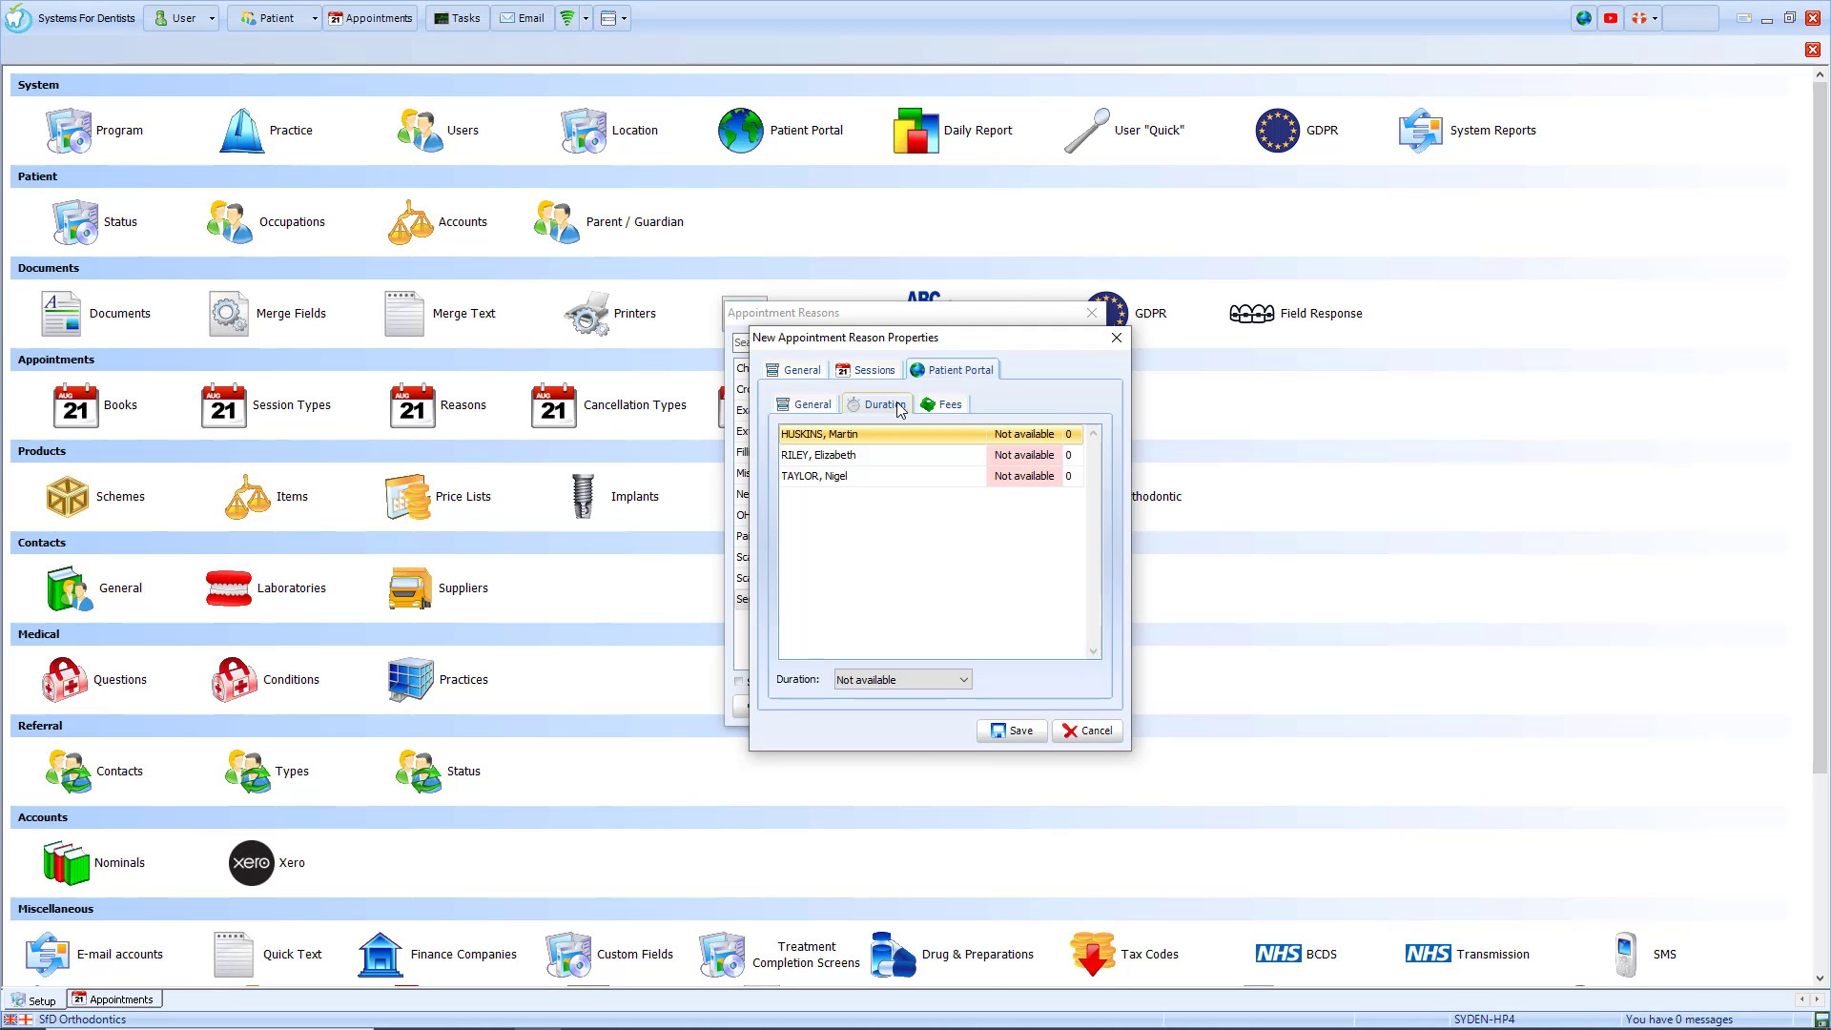
click(951, 407)
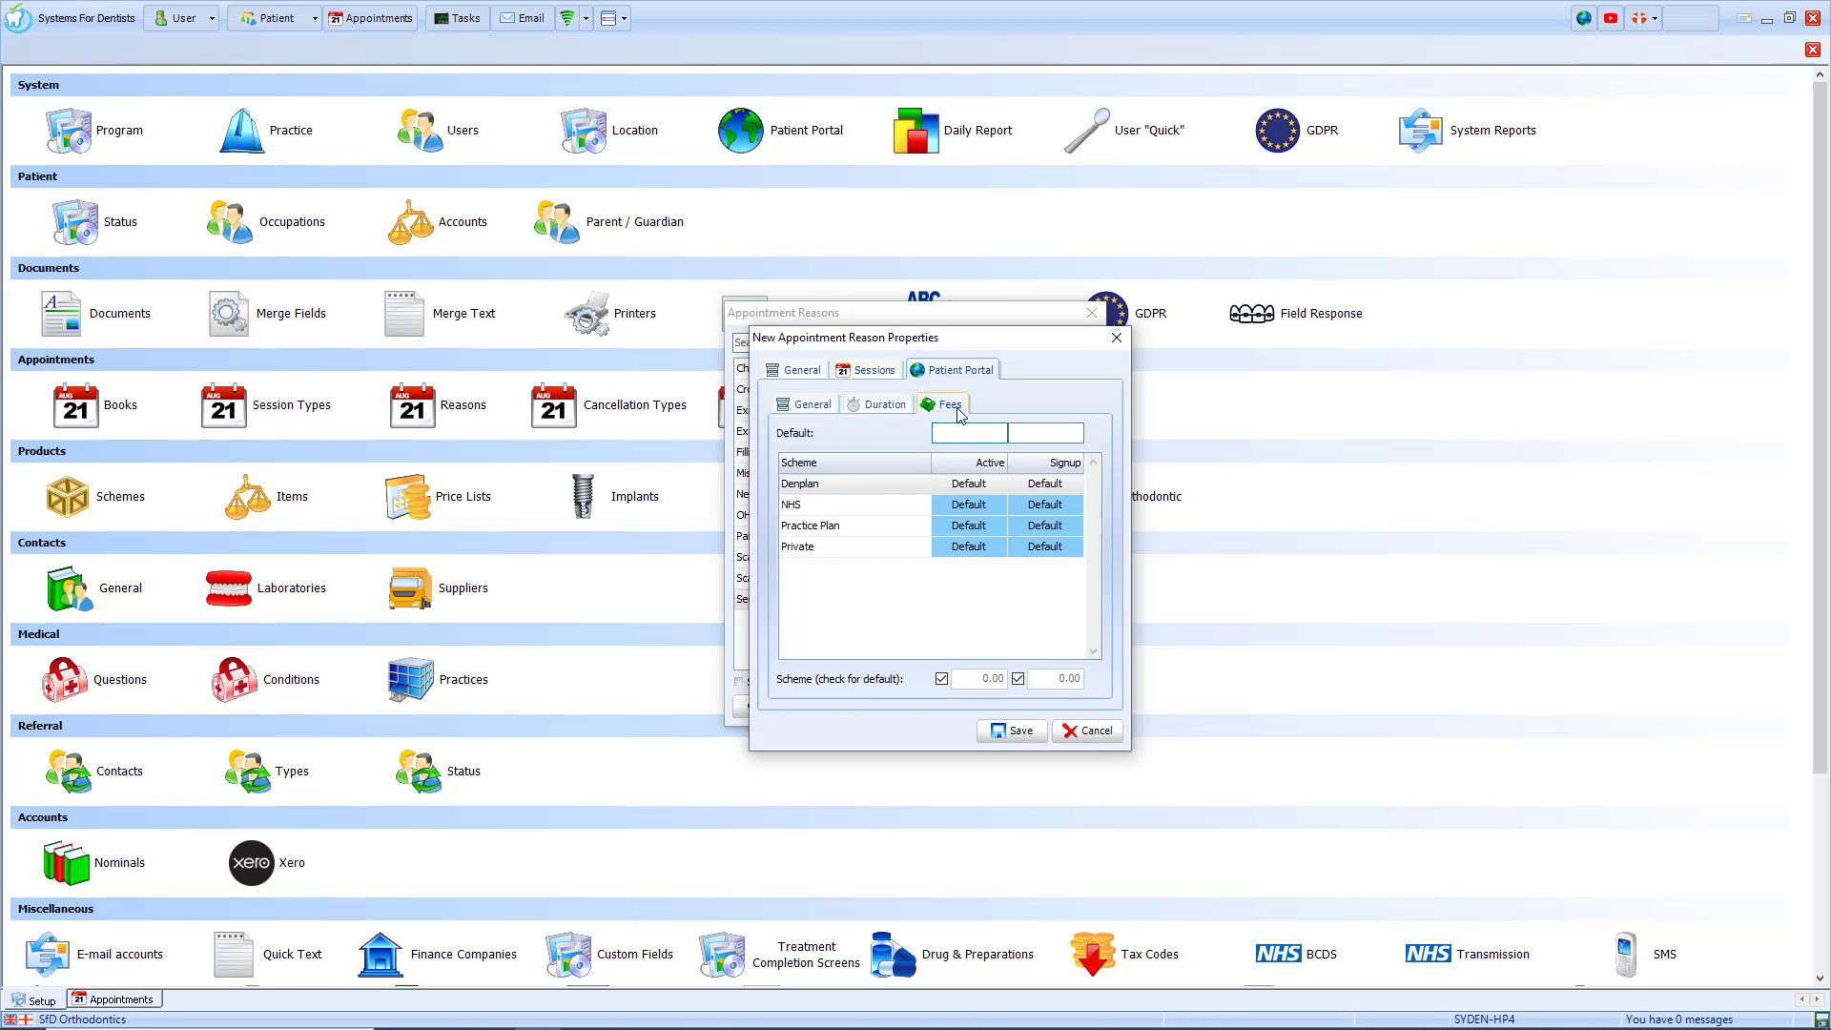
click(1018, 732)
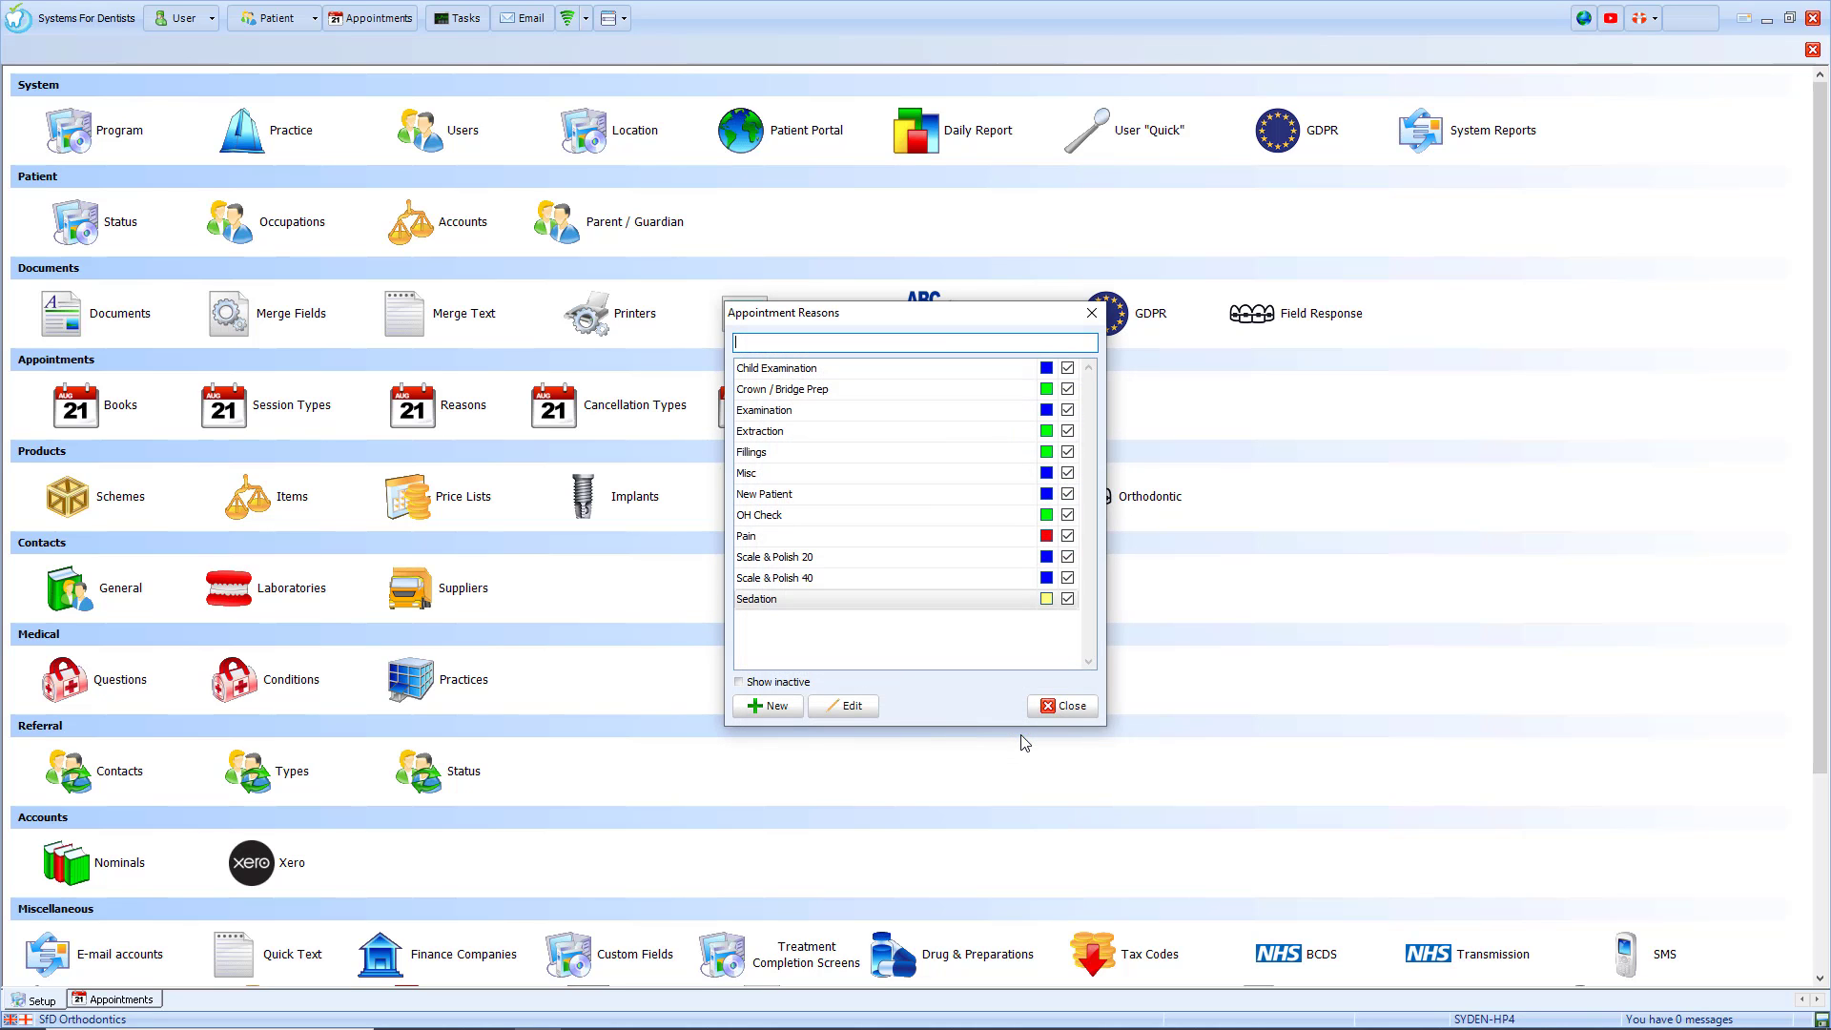
click(1071, 707)
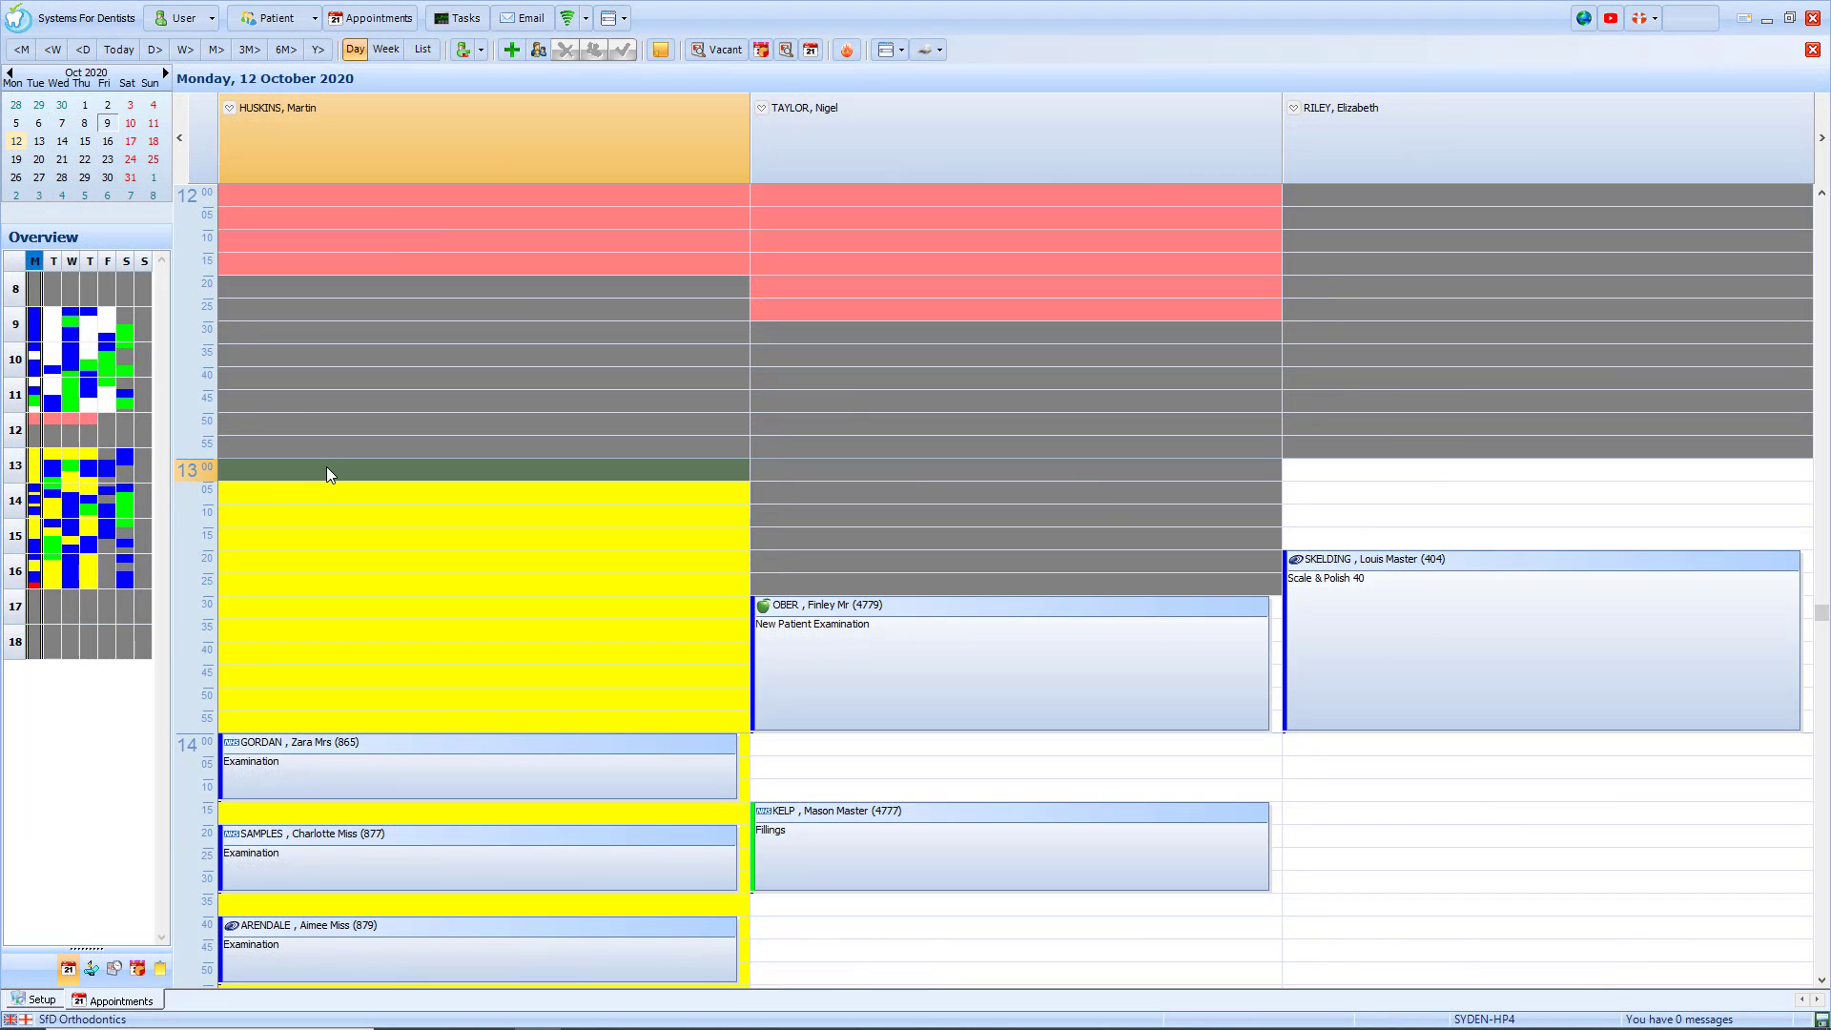
Book the recent patient into the first dentist's 13:00 slot on Monday, 12 October 2020 with the Sedation reason.
right_click(326, 474)
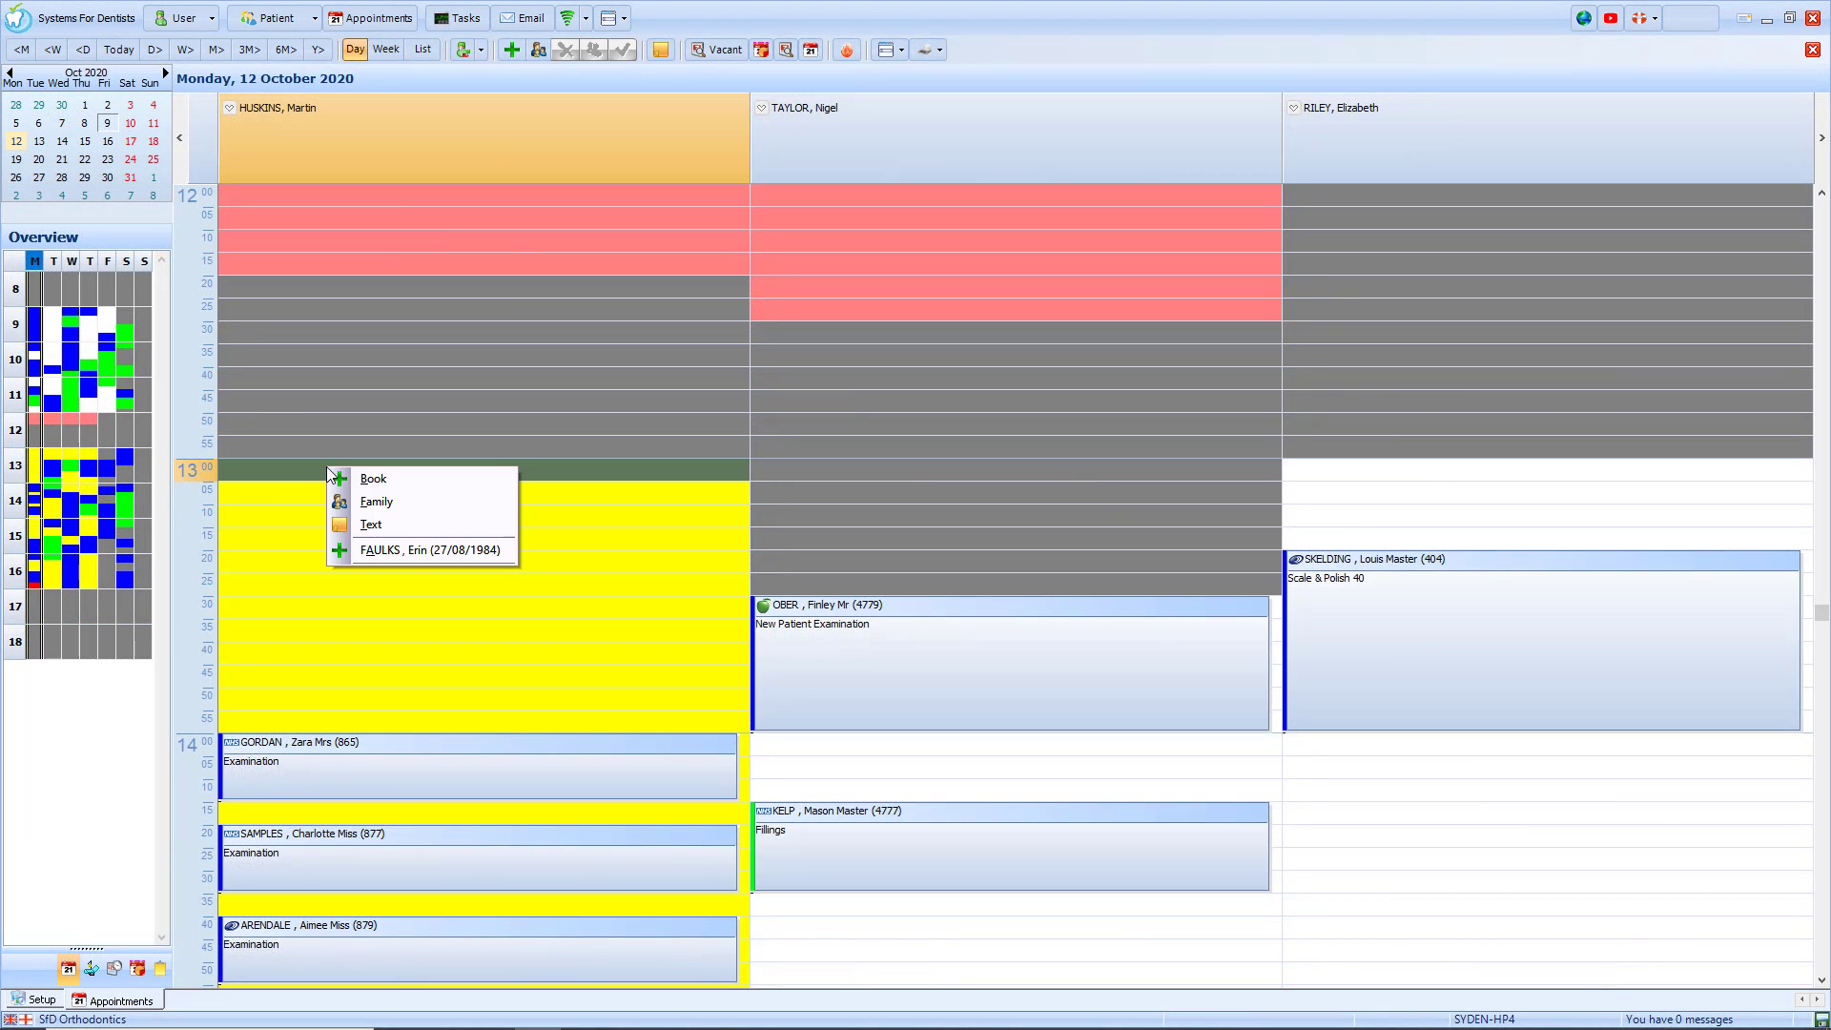
click(426, 551)
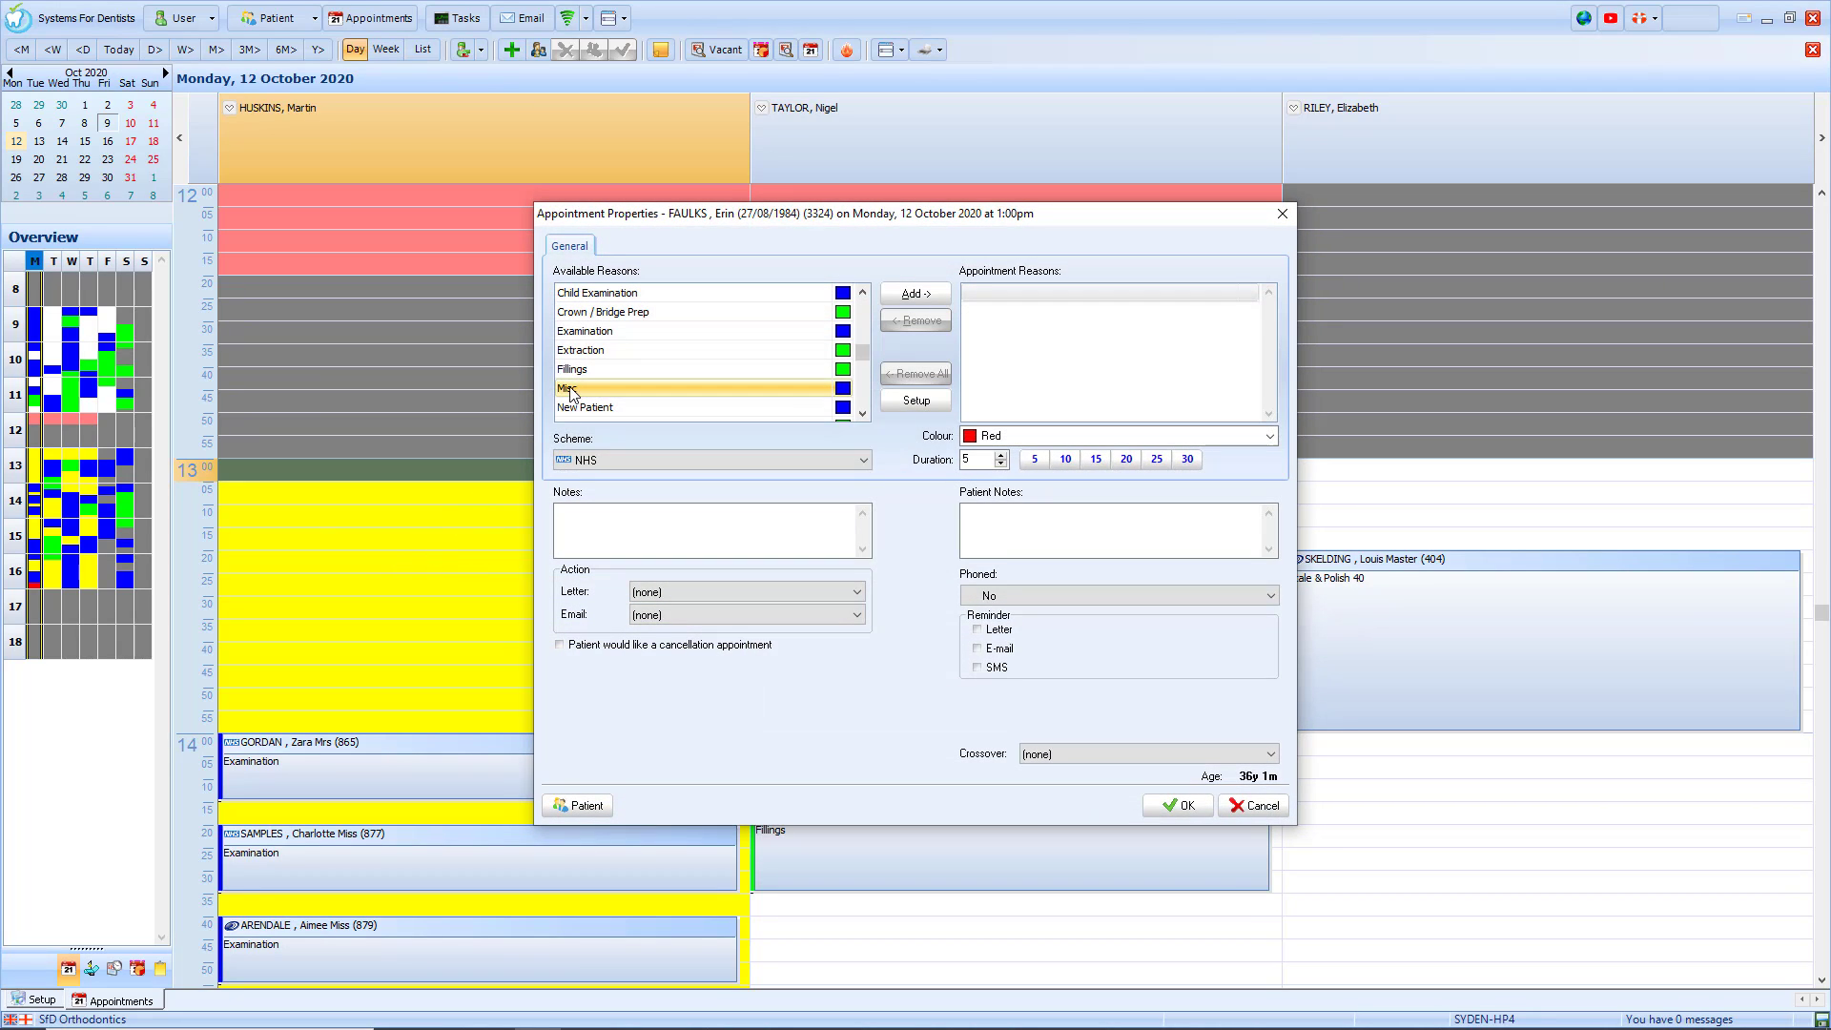
scroll(572, 393, down, 2)
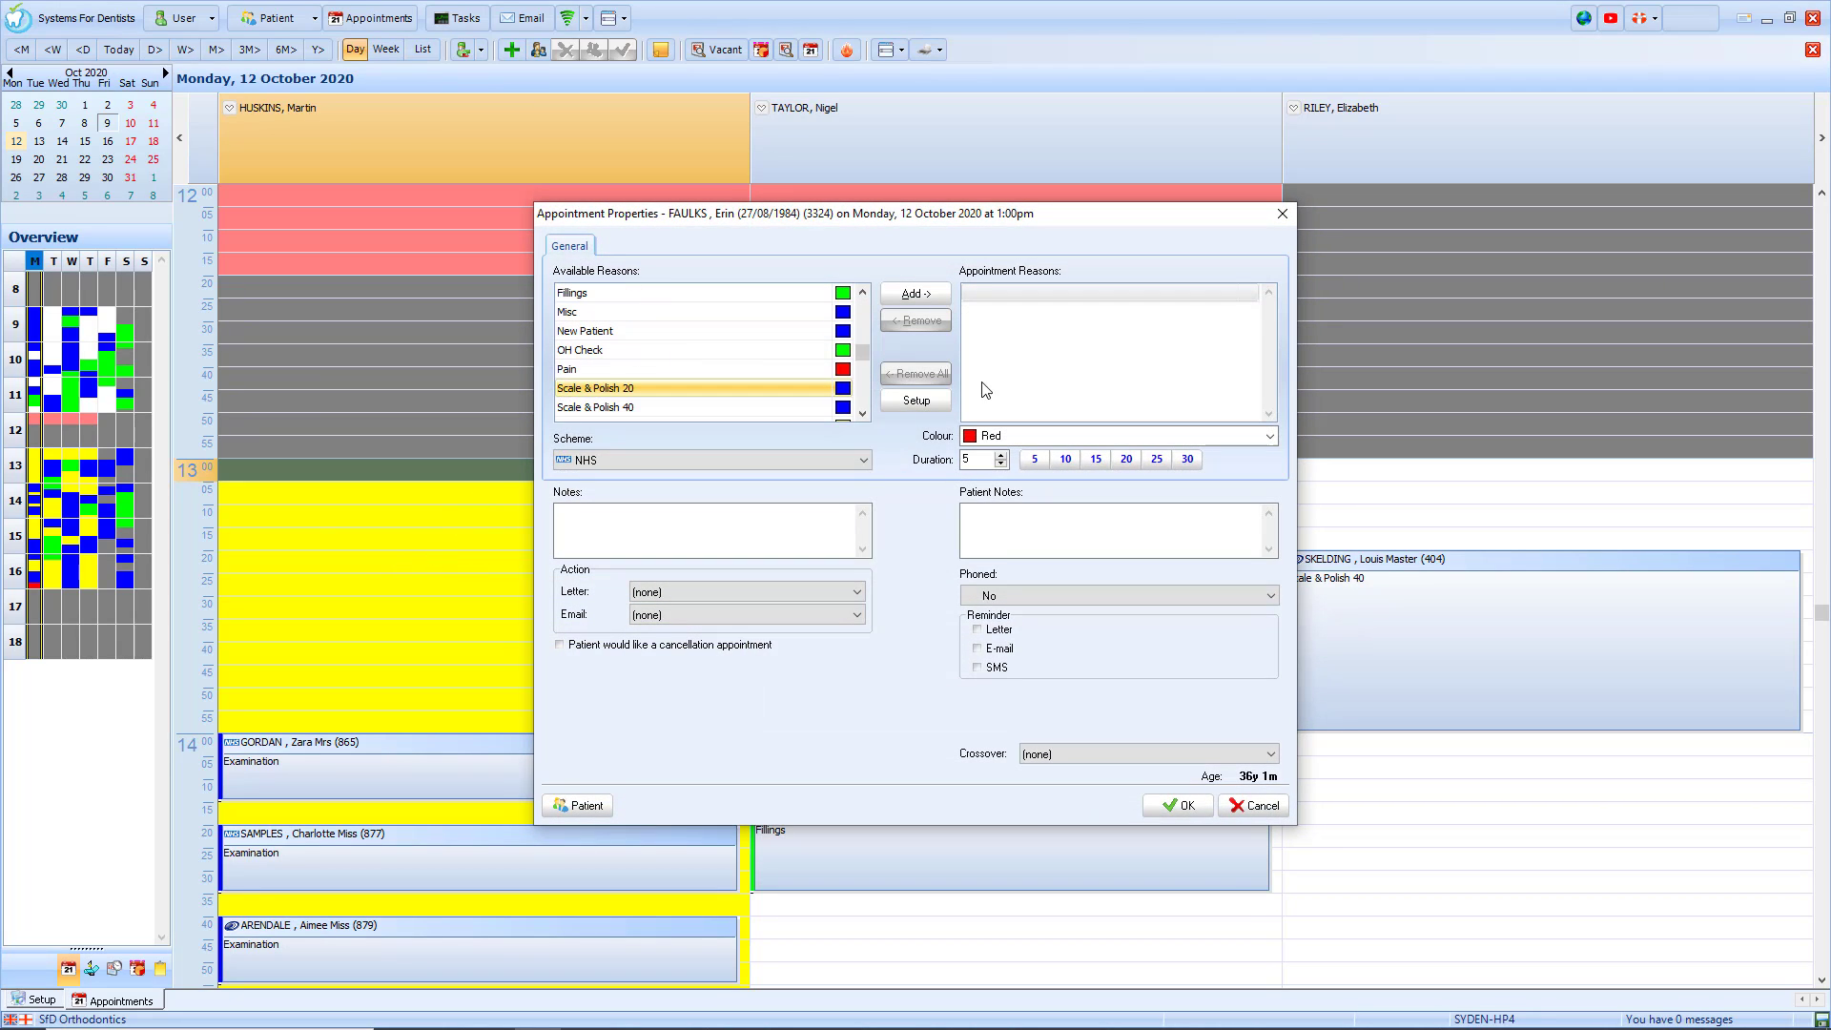
click(861, 414)
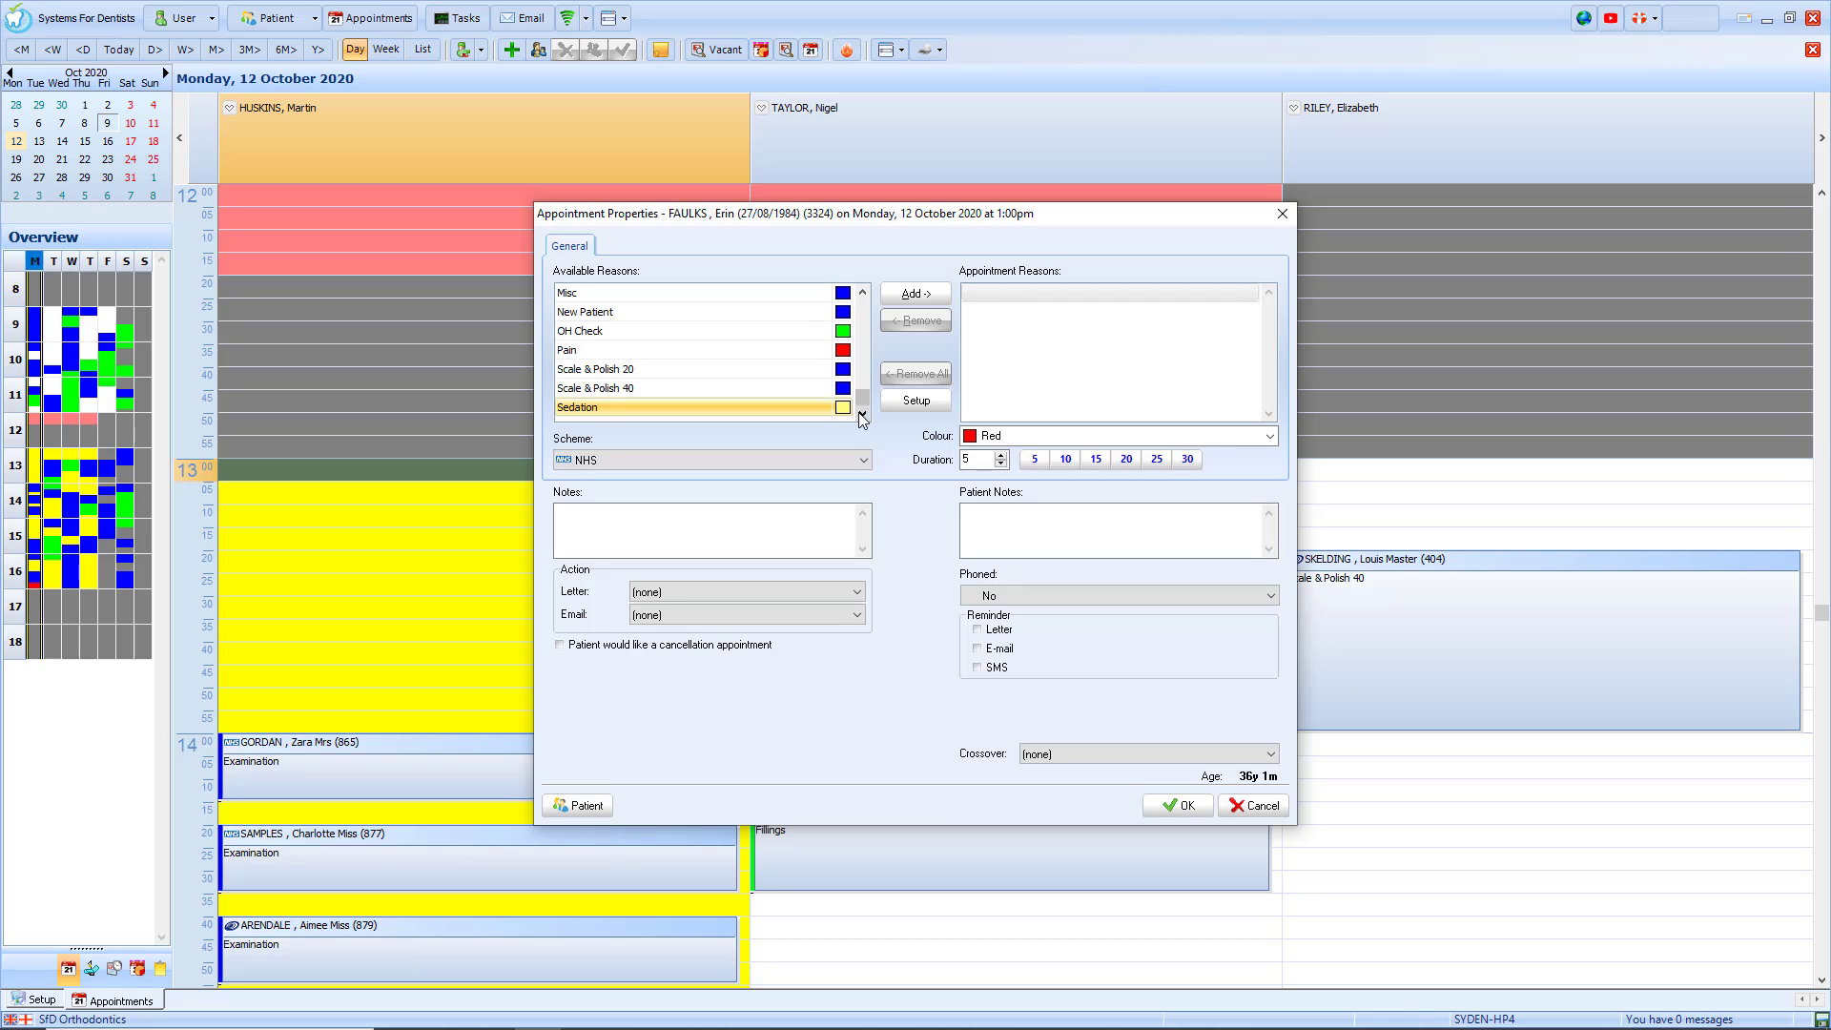
double_click(599, 409)
click(1179, 808)
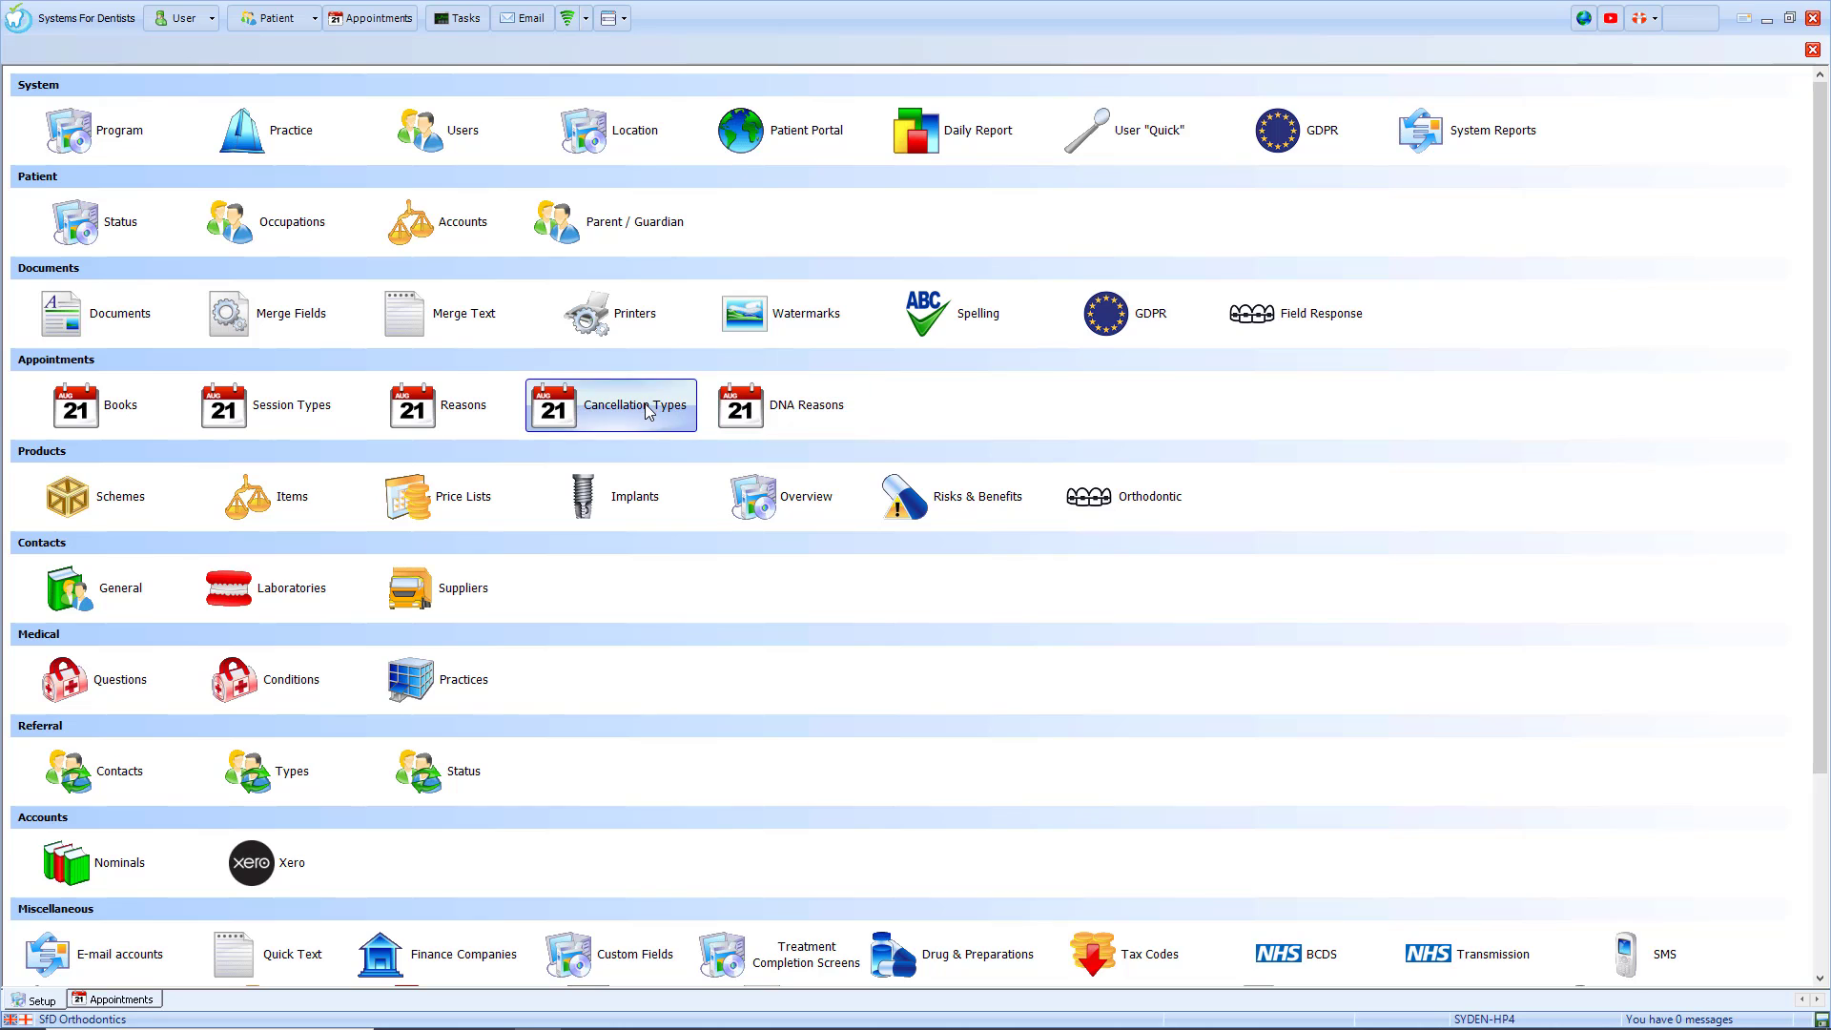
Add a new appointment cancellation type named Covid19 requested by Practice, and save it.
click(660, 409)
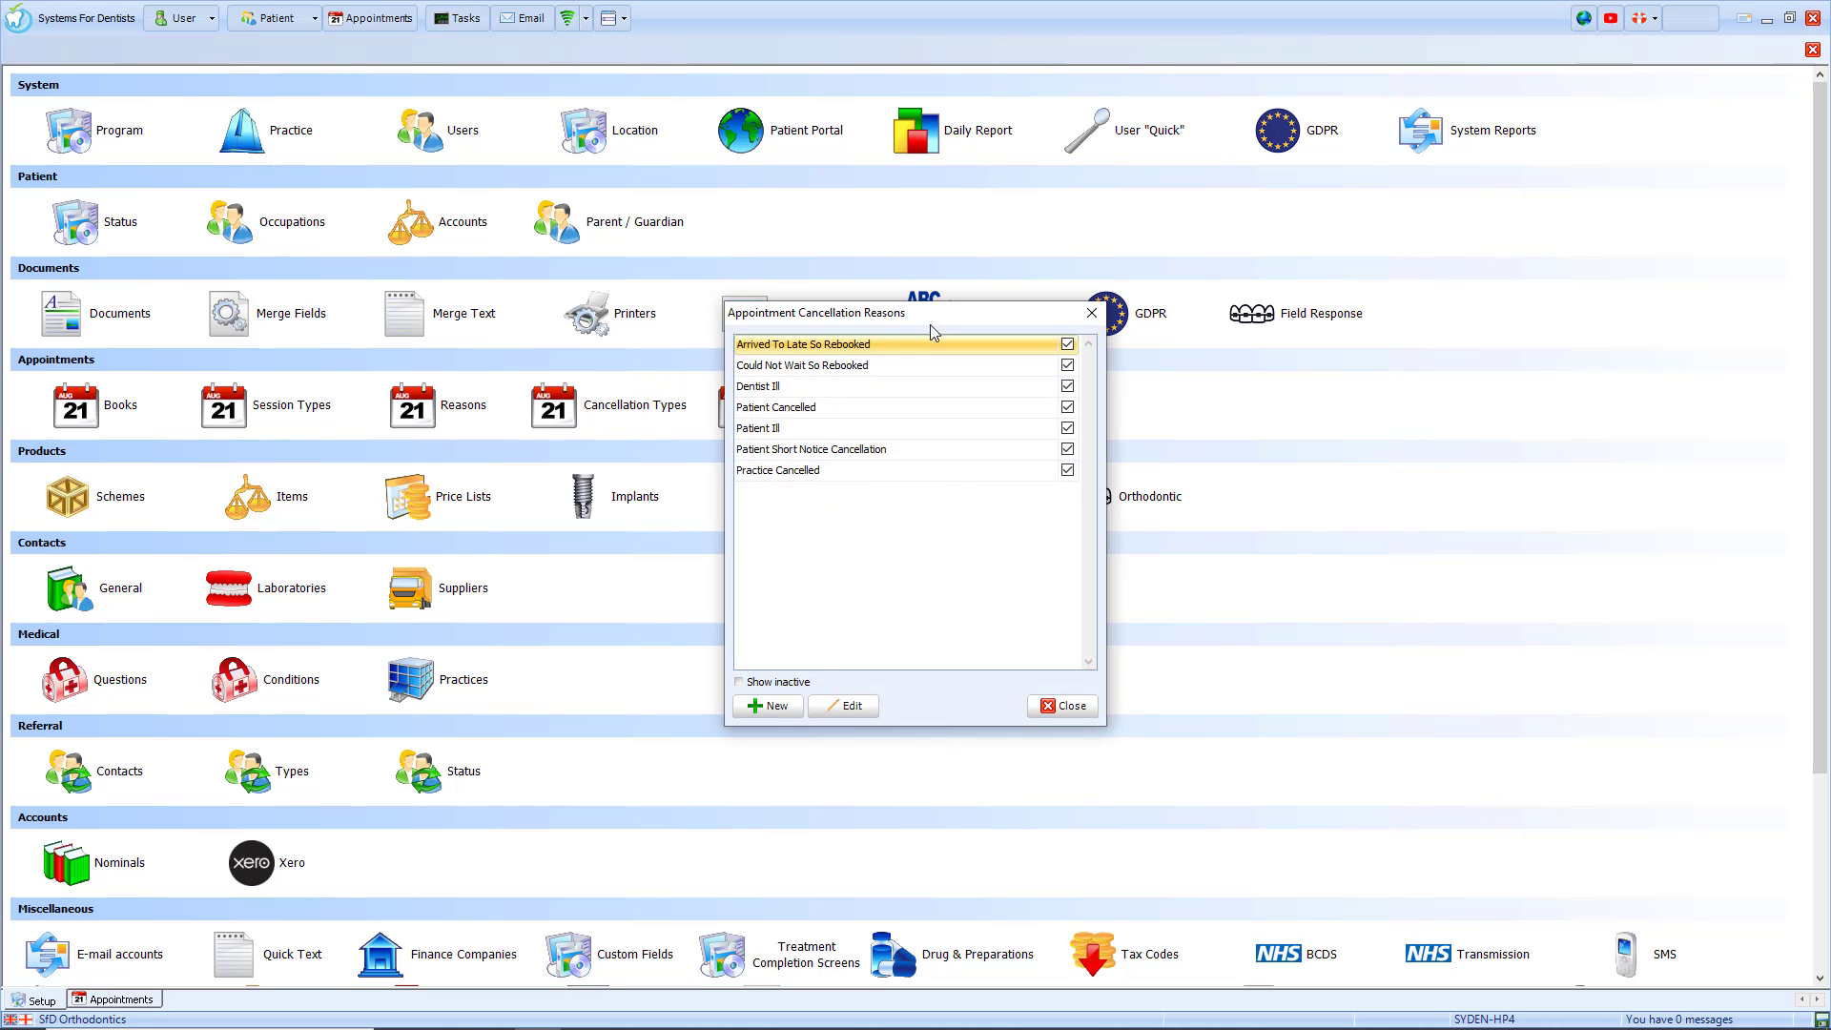
click(768, 708)
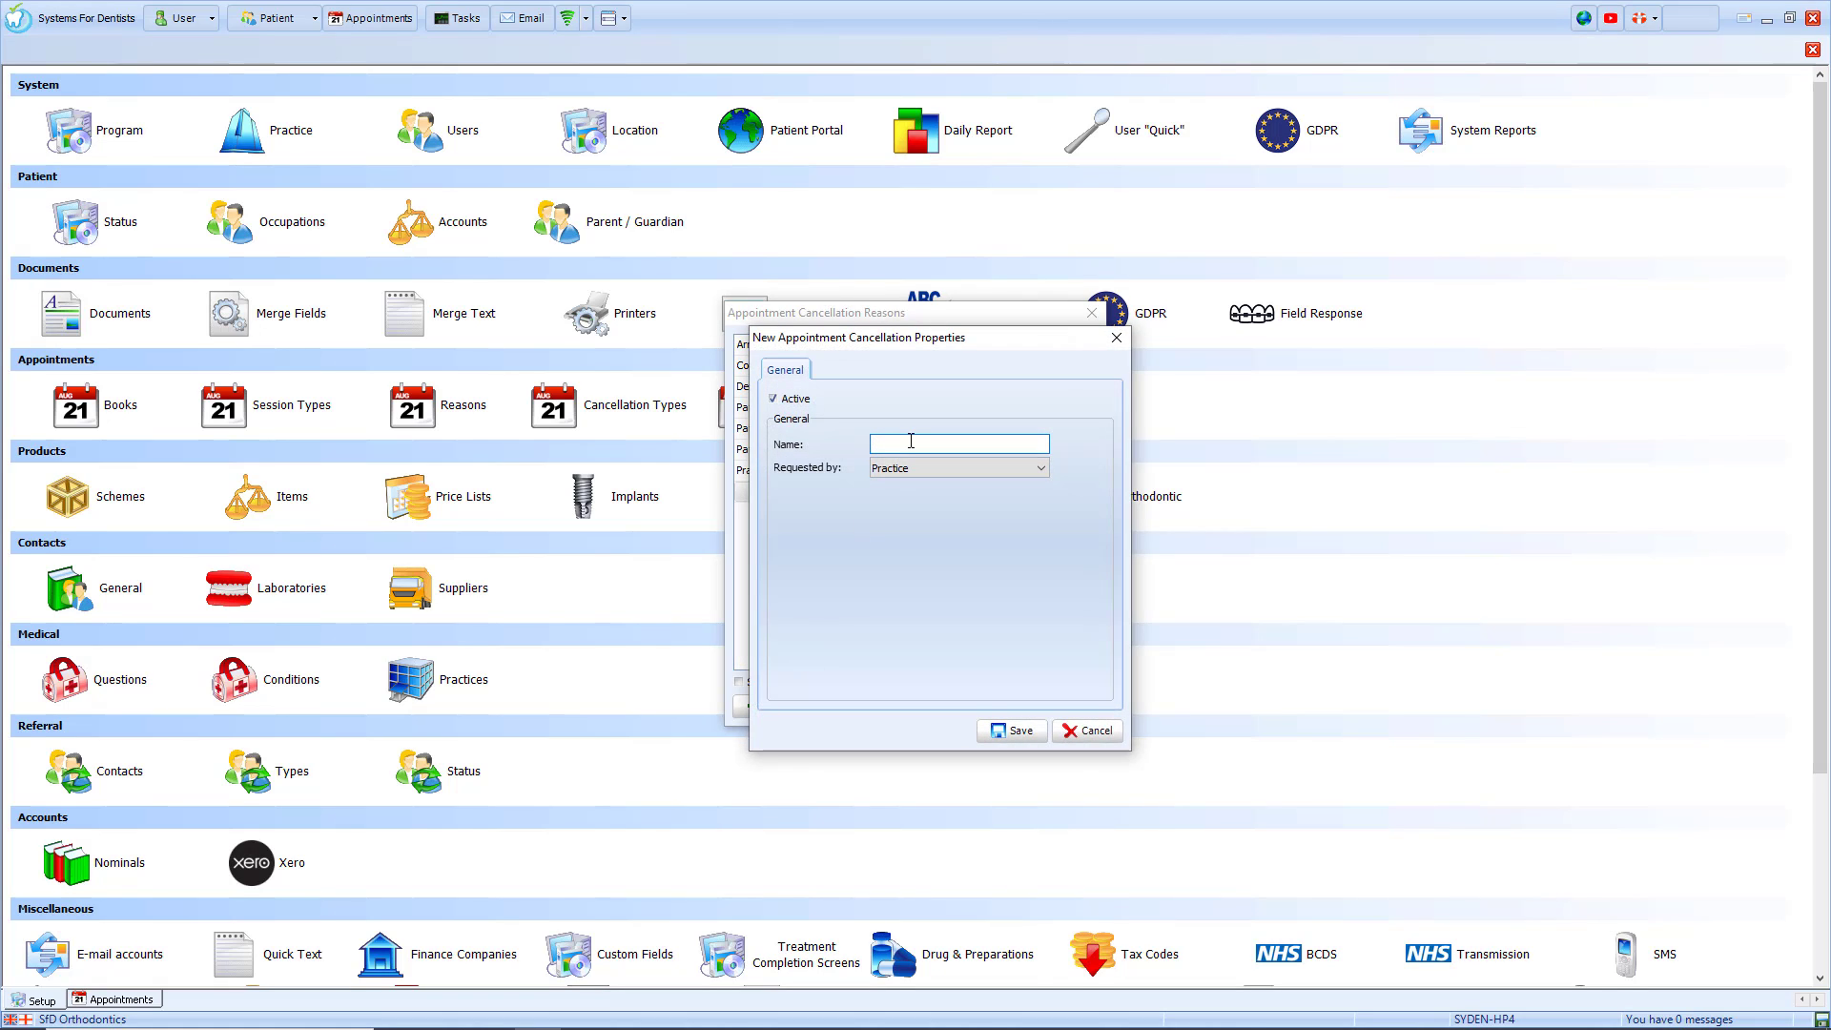
text(Covid19)
click(1030, 467)
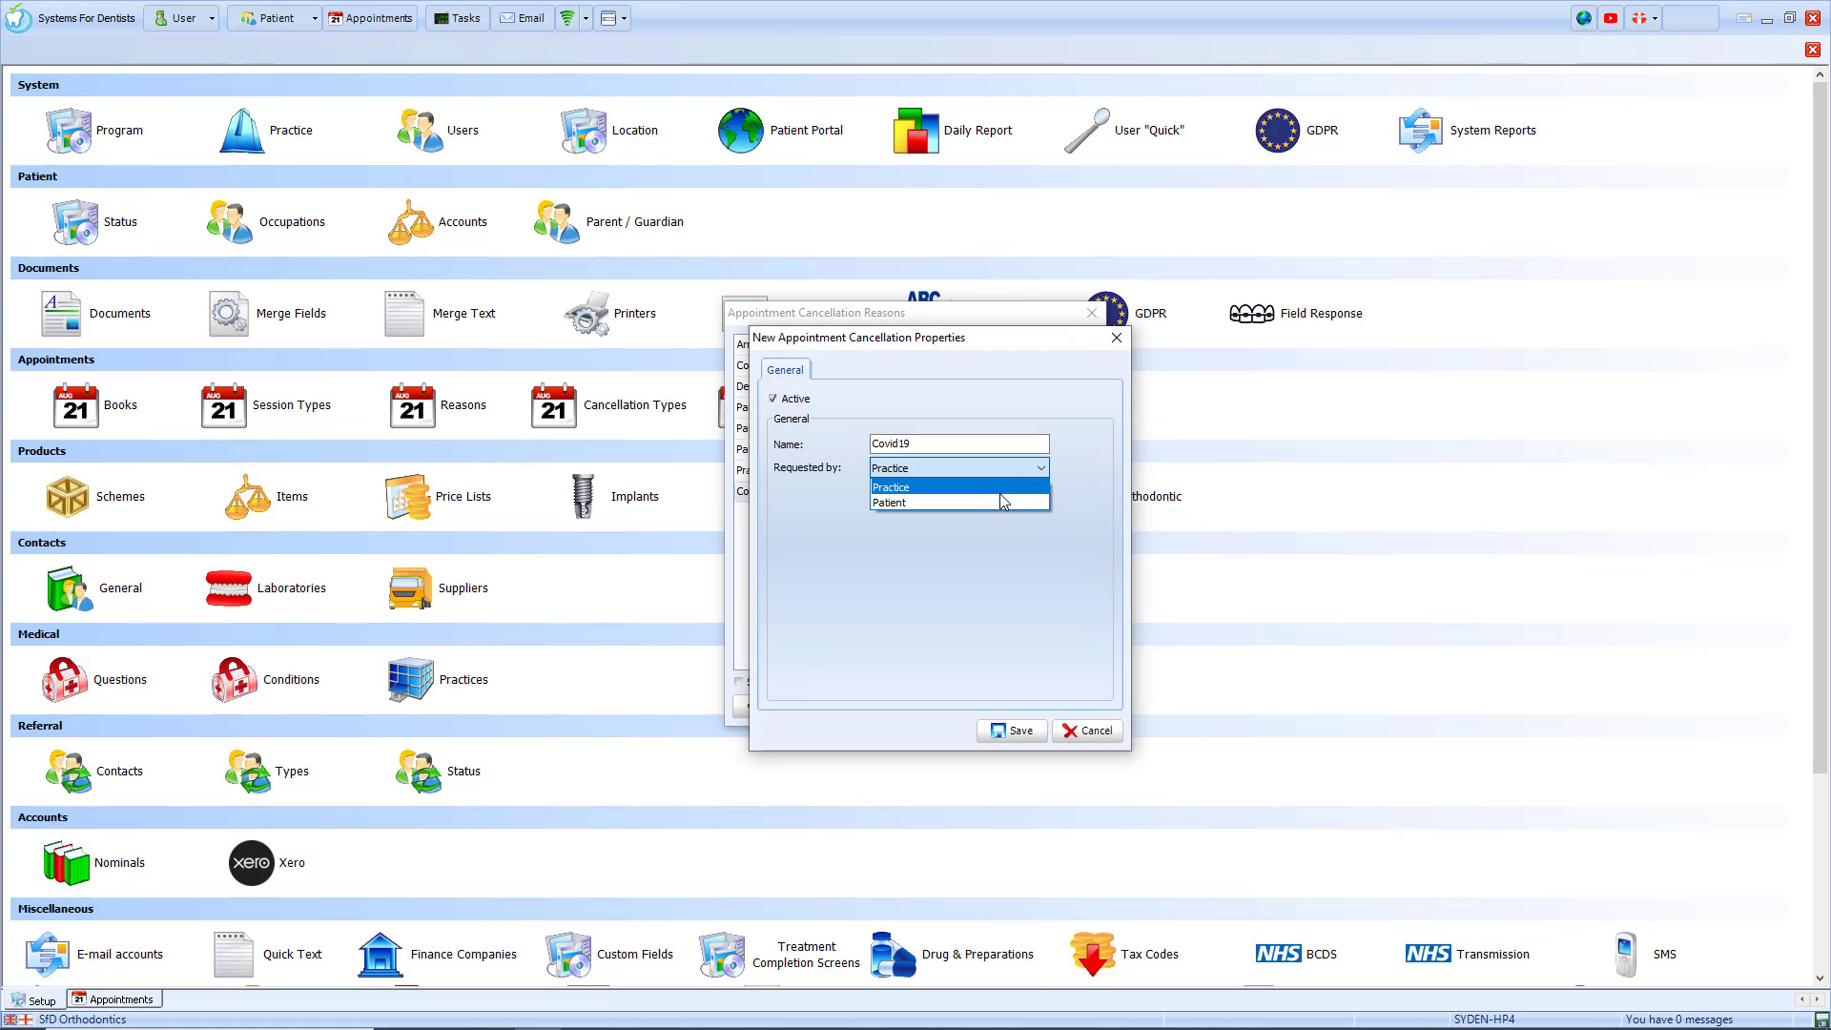
click(1030, 467)
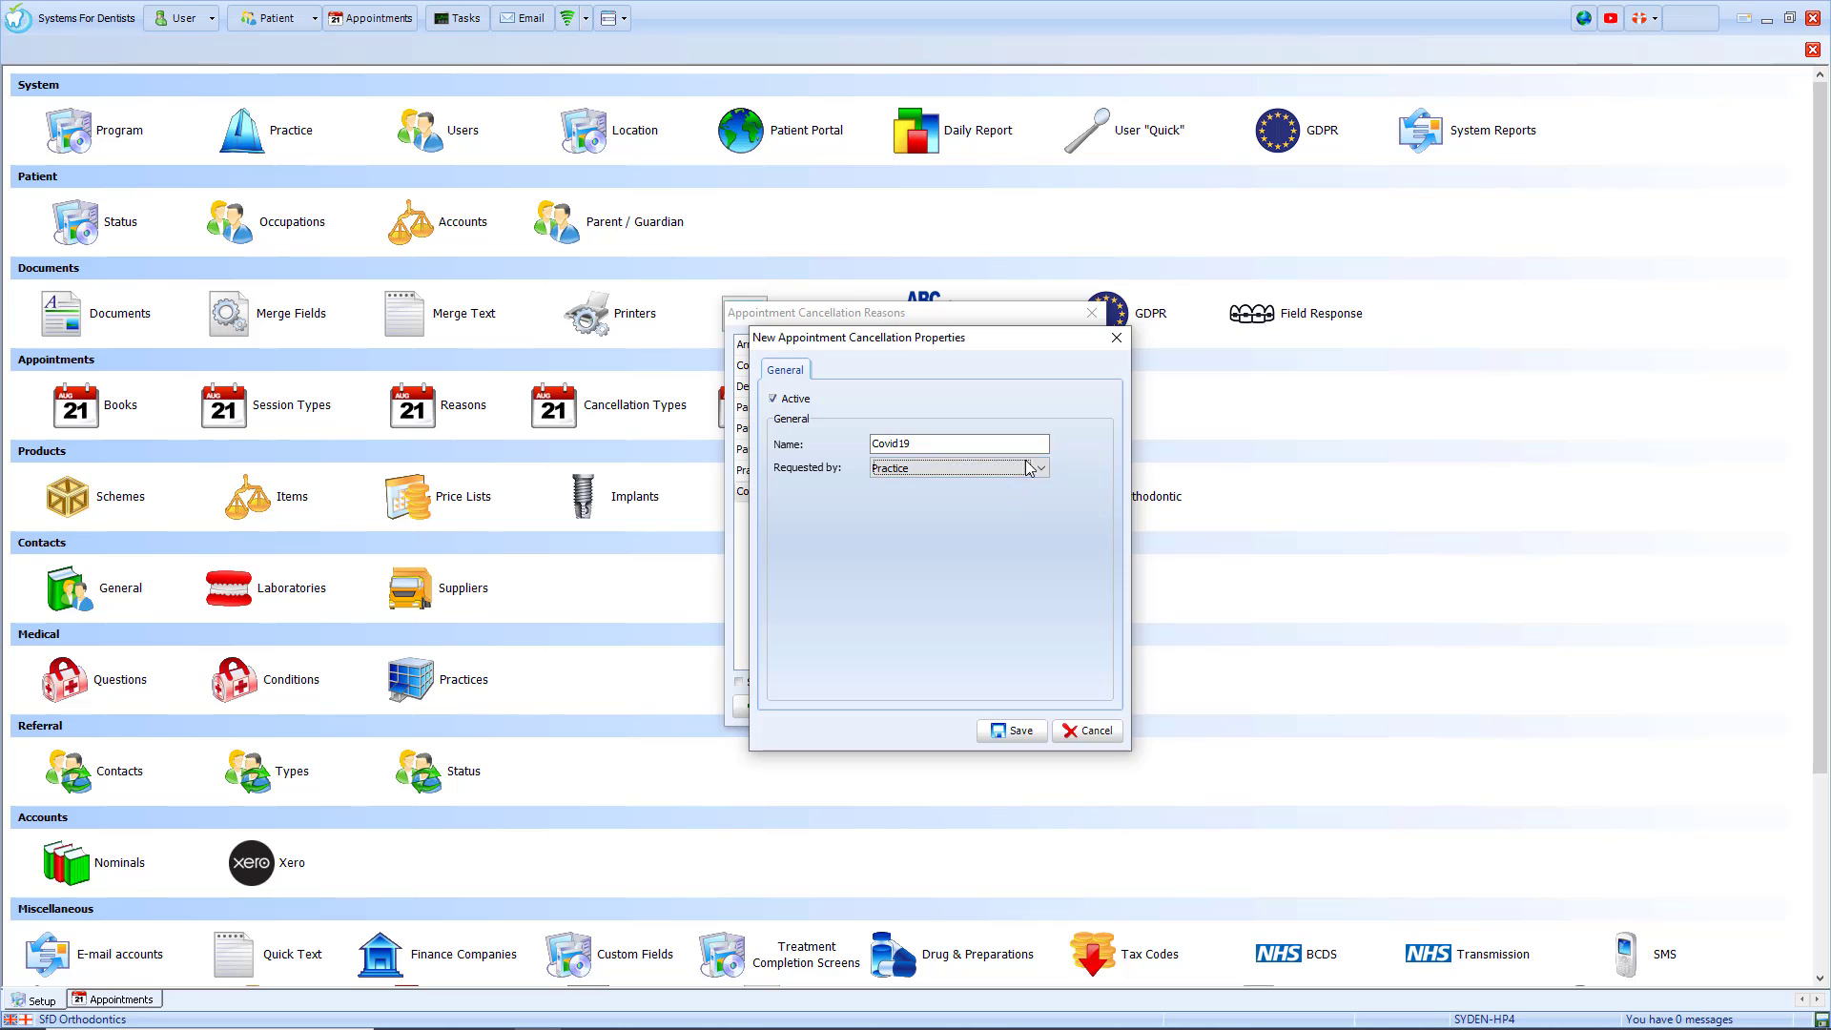
click(1011, 731)
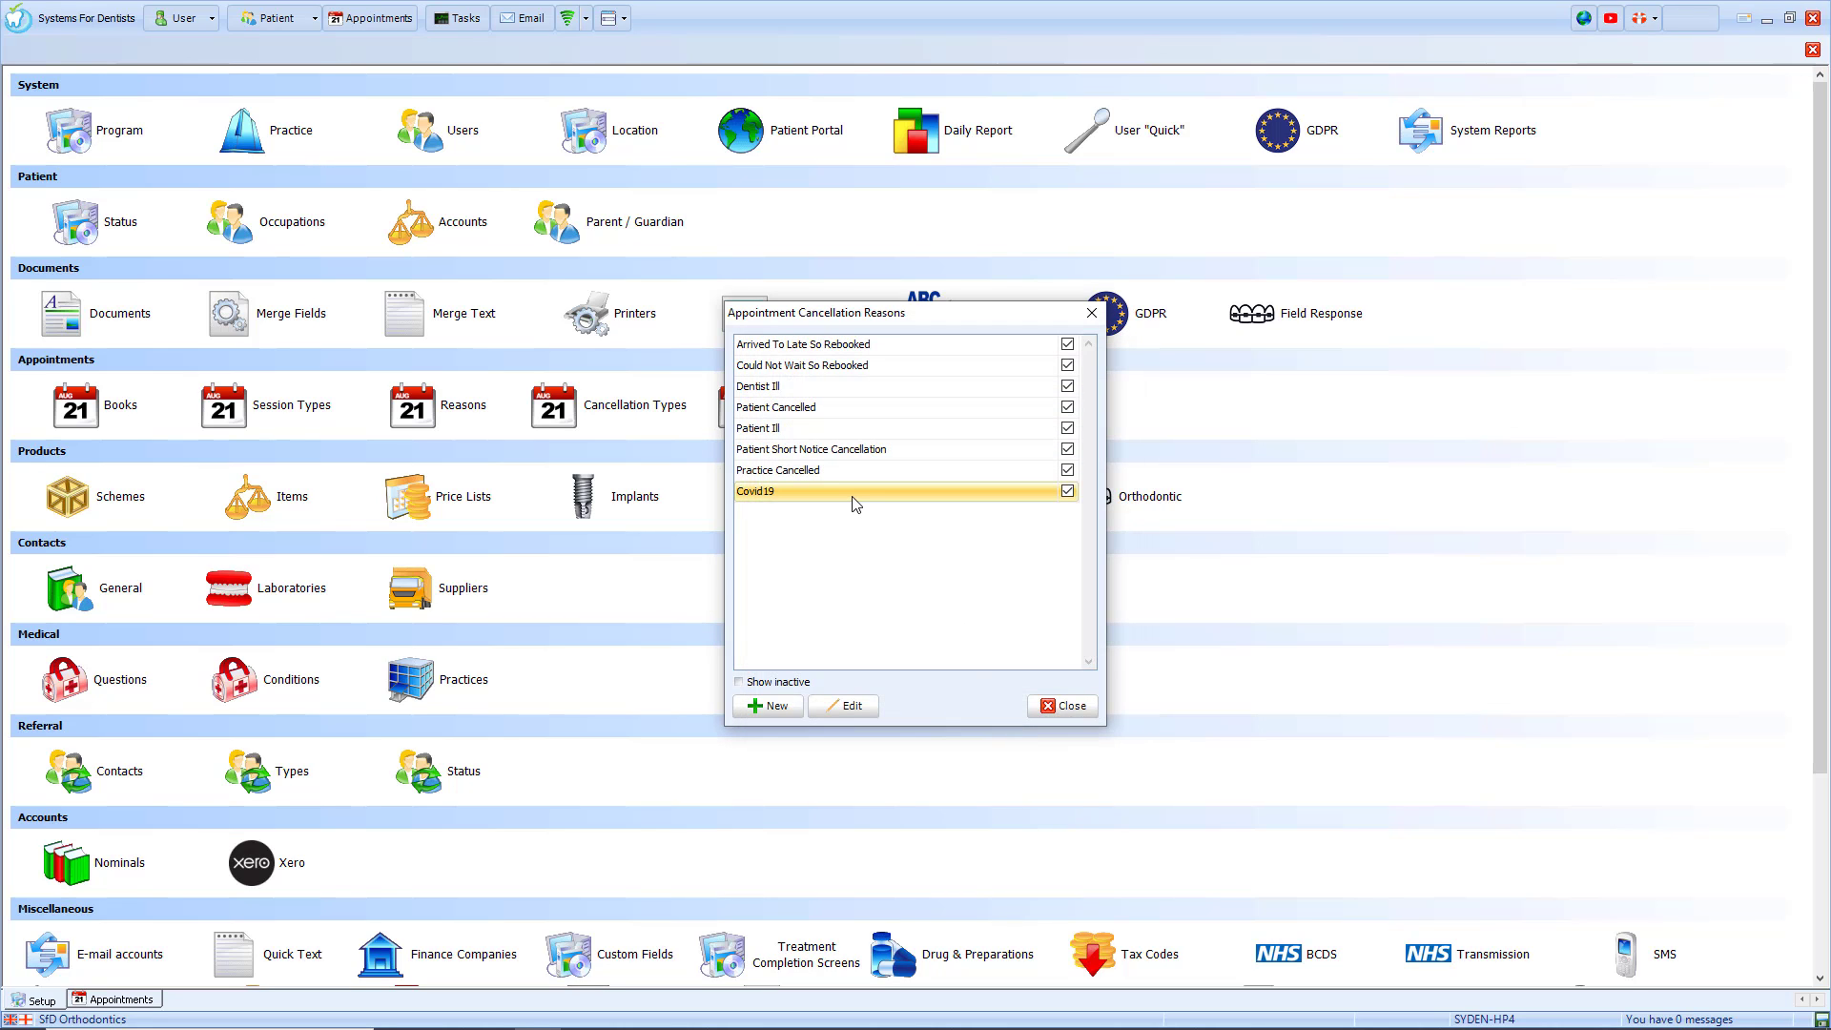
click(1064, 705)
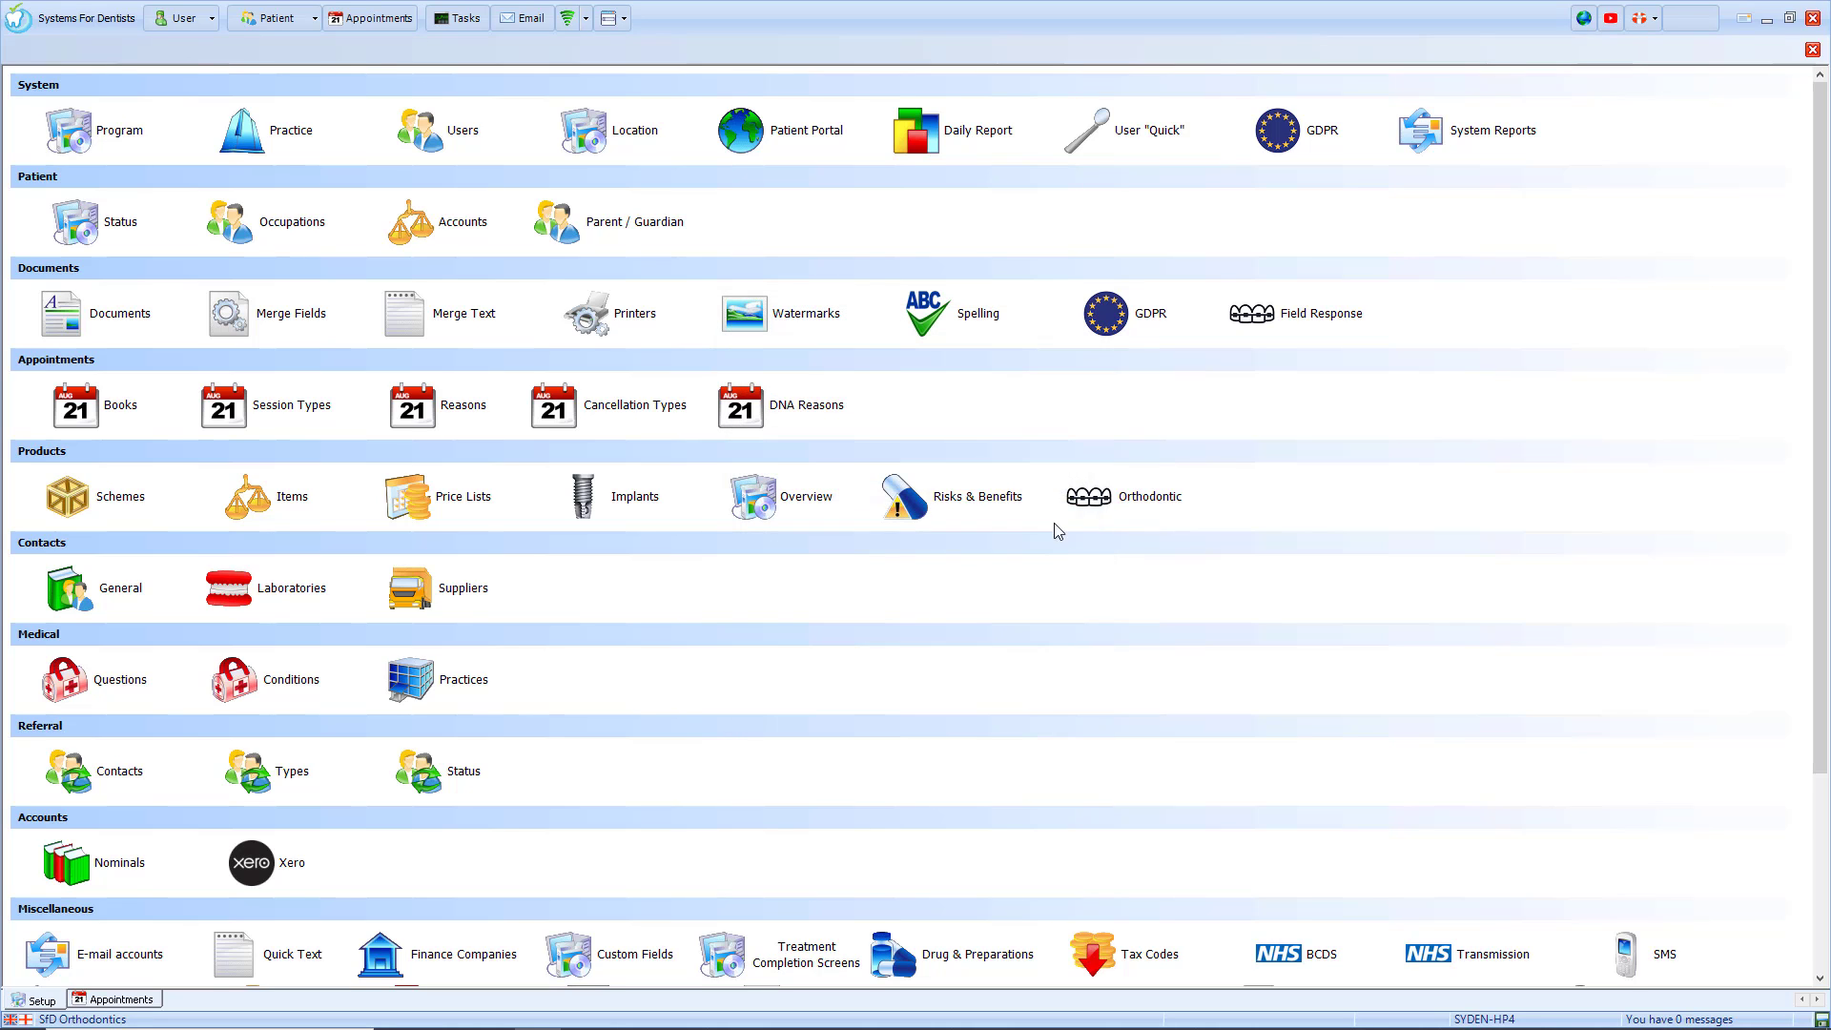
Add a new appointment DNA reason named Failed To Bring Child and save it.
click(728, 430)
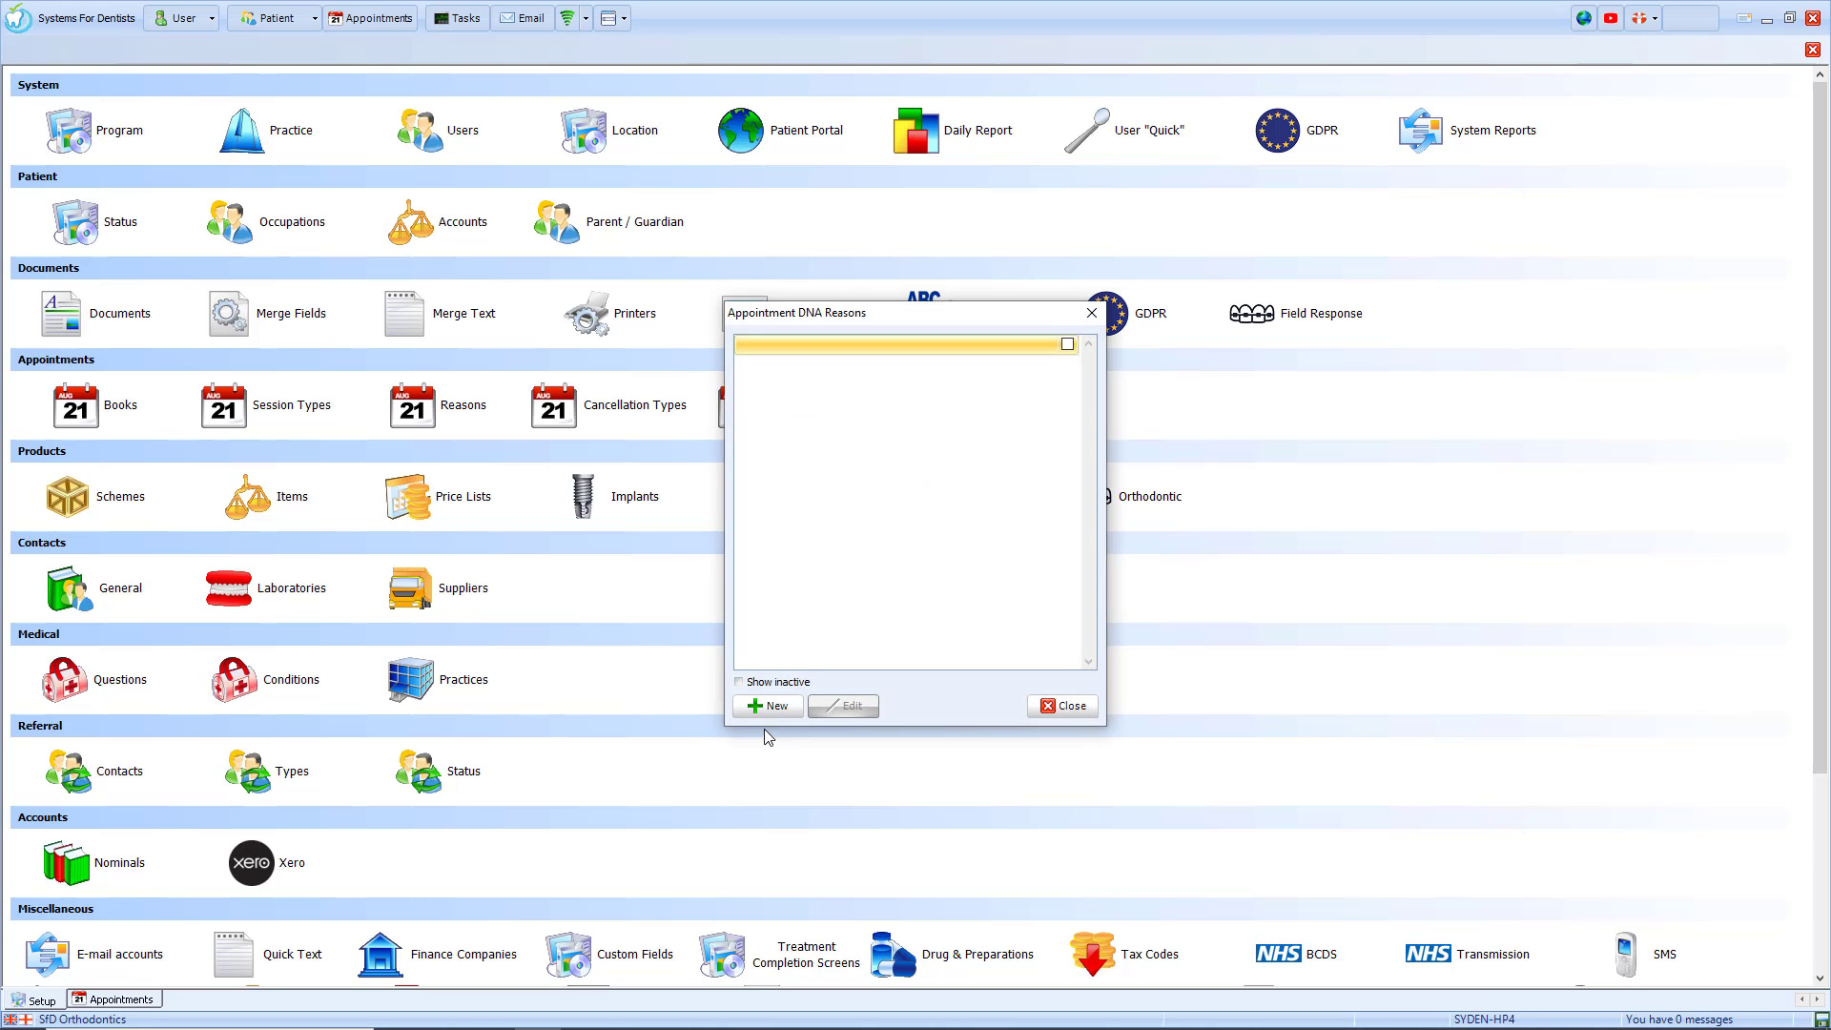
click(768, 708)
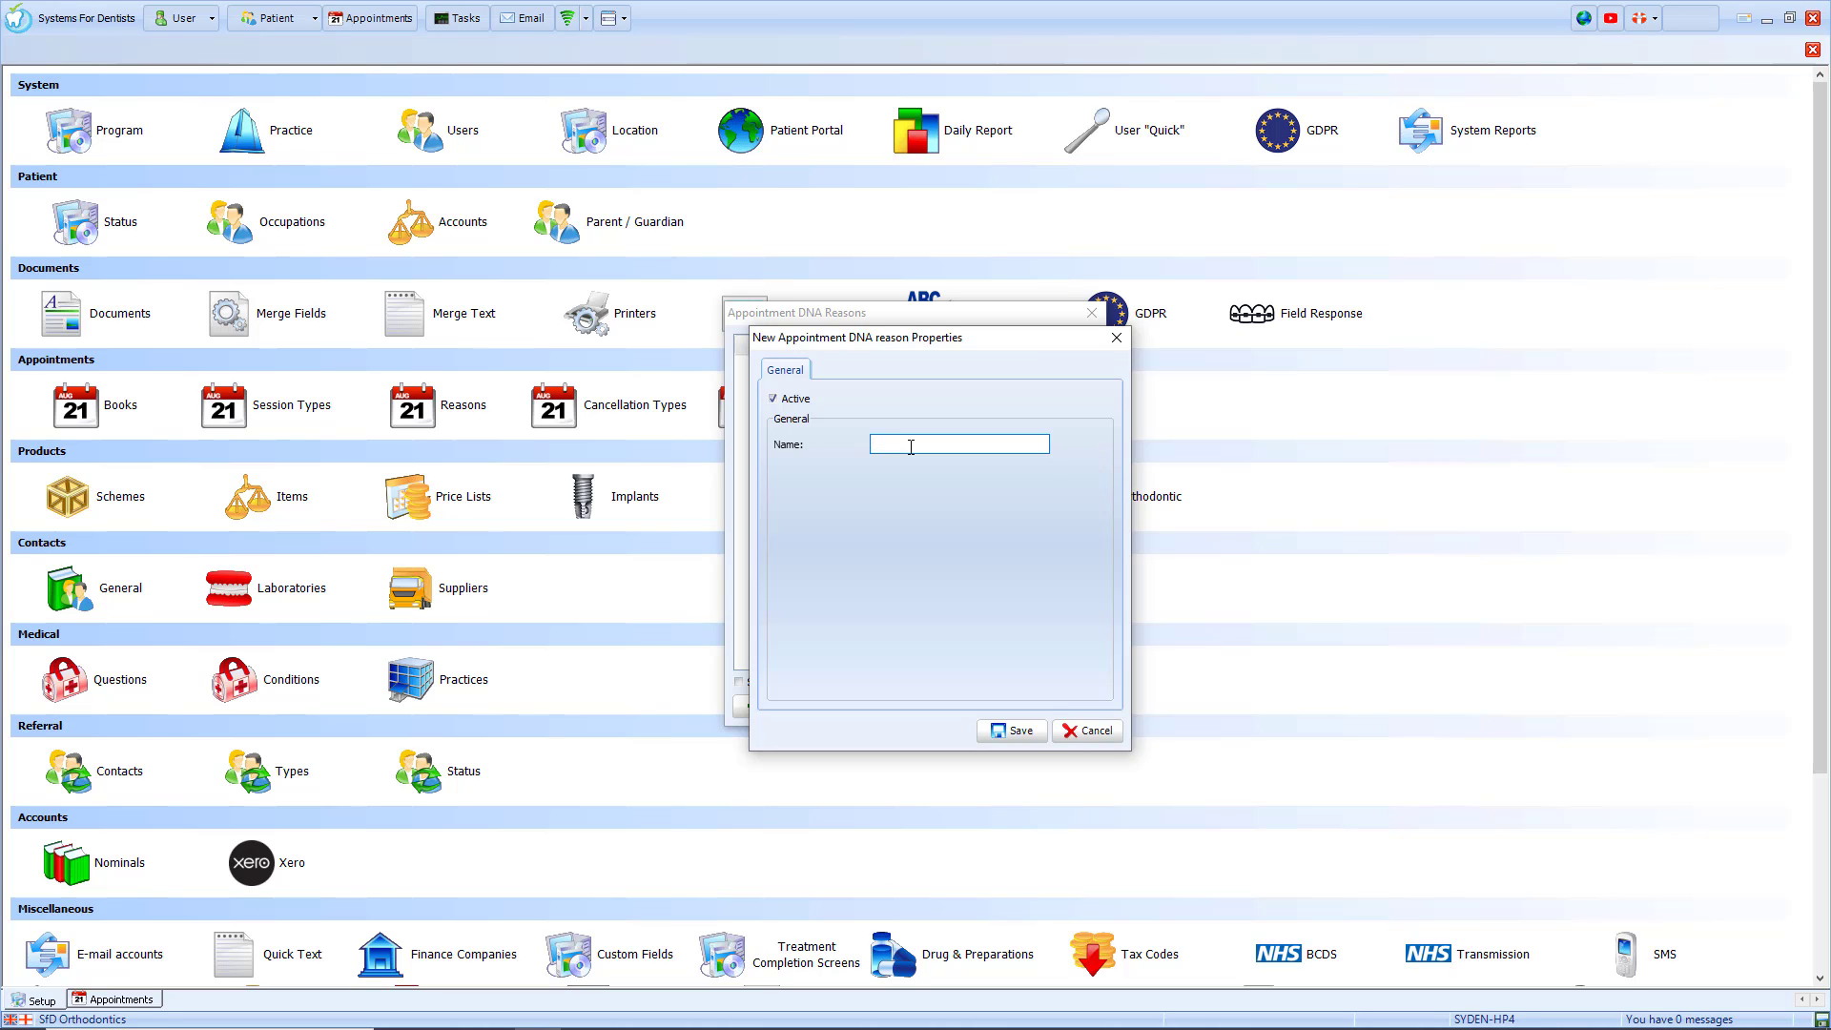
text(Failed To Bring Child)
click(1021, 731)
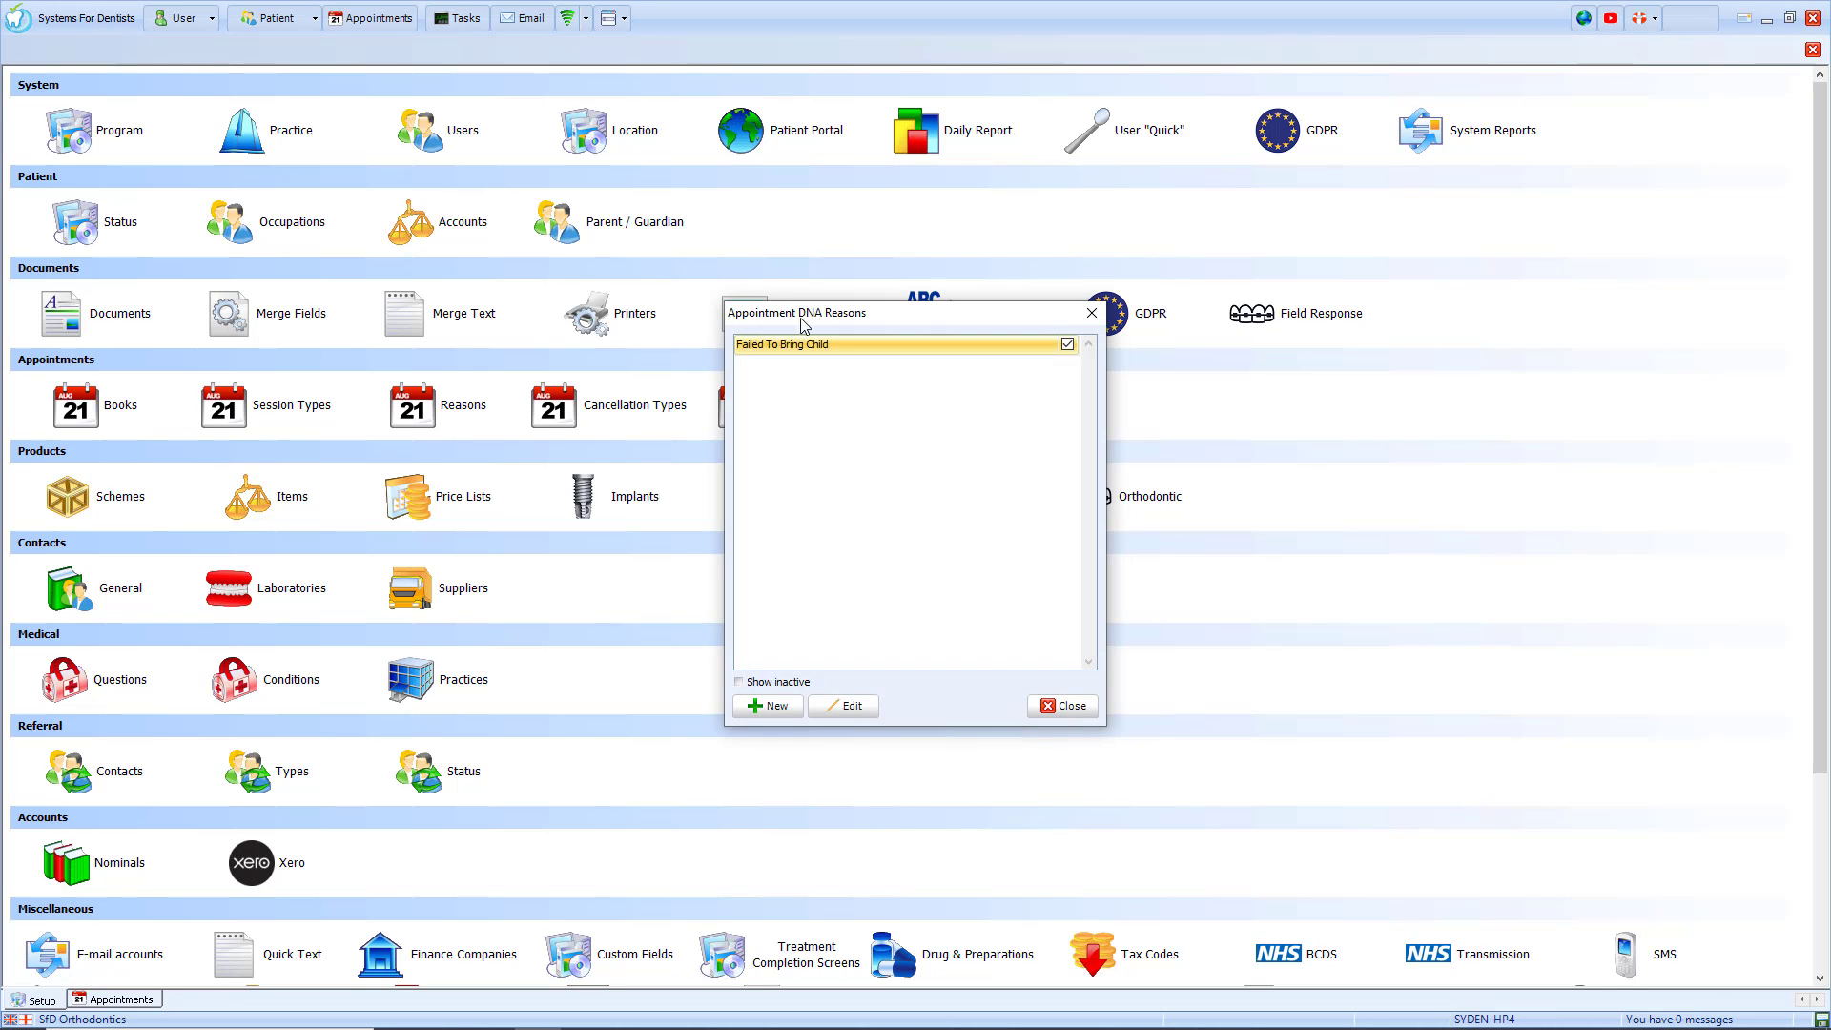
click(1066, 708)
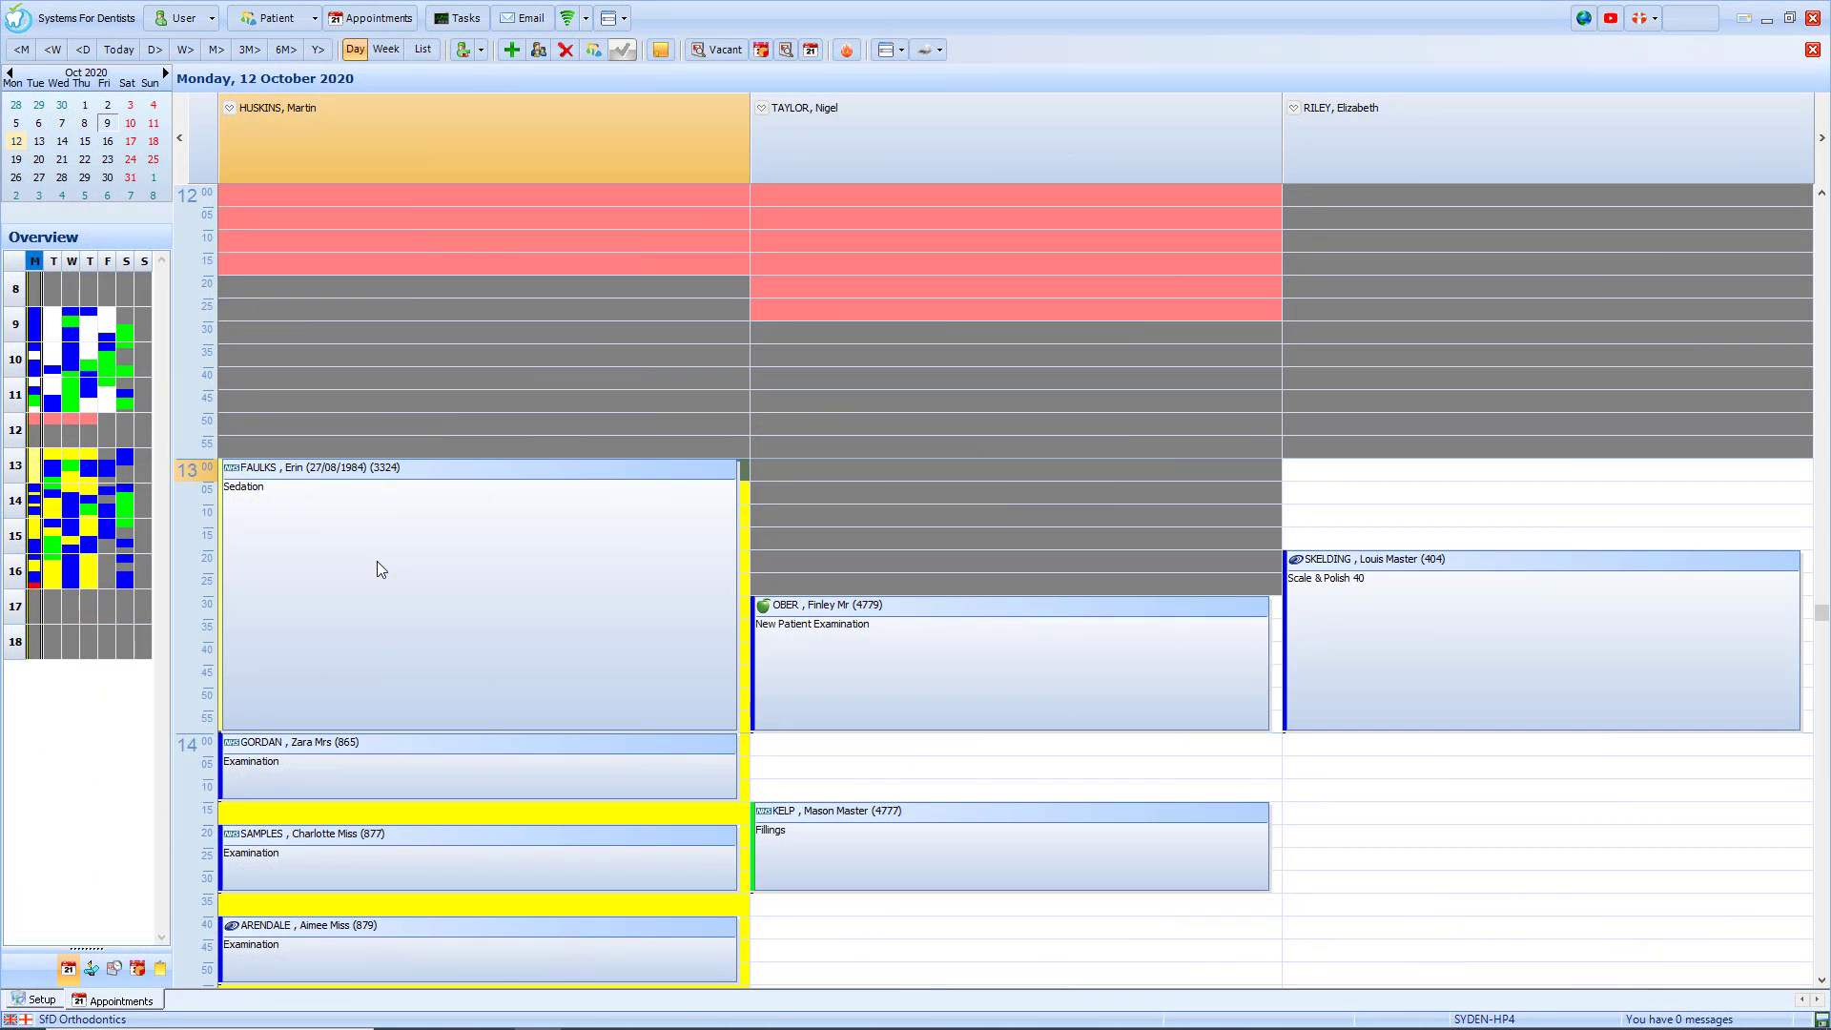
Cancel the 13:00 Sedation appointment in the first dentist's book on Monday, 12 October 2020 with the reason Covid19.
click(377, 563)
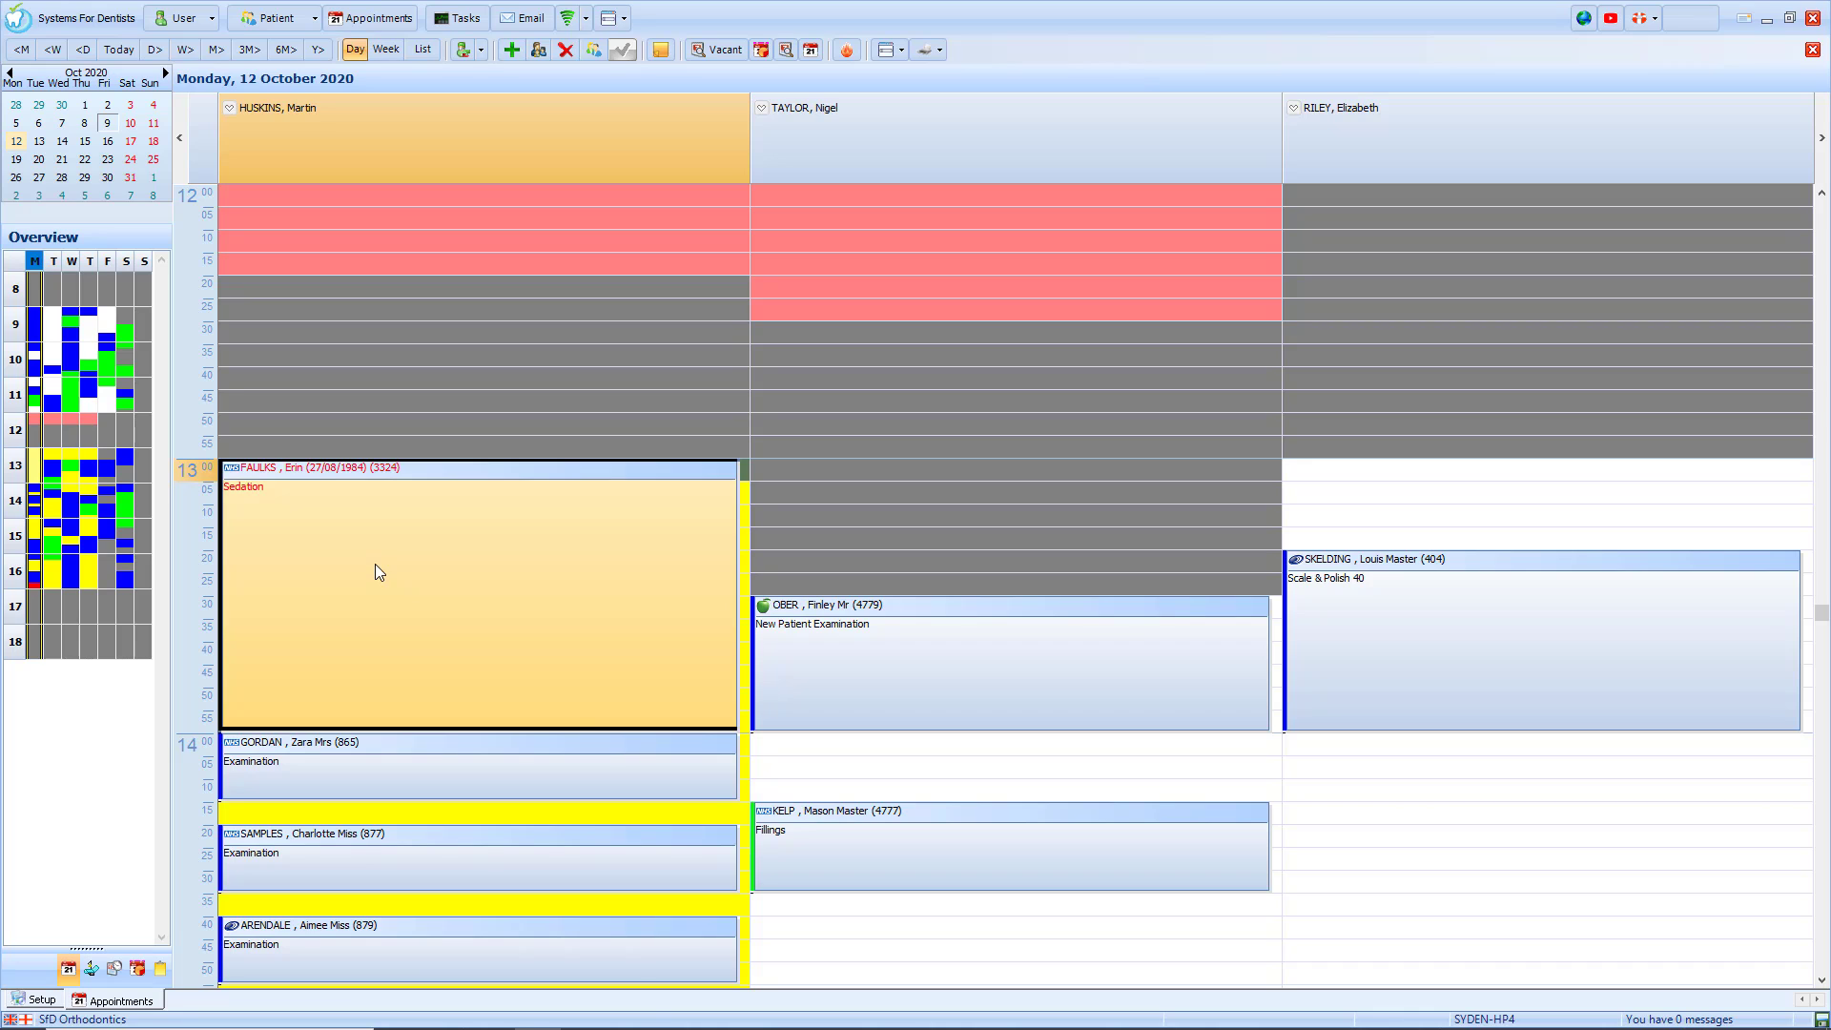
right_click(376, 562)
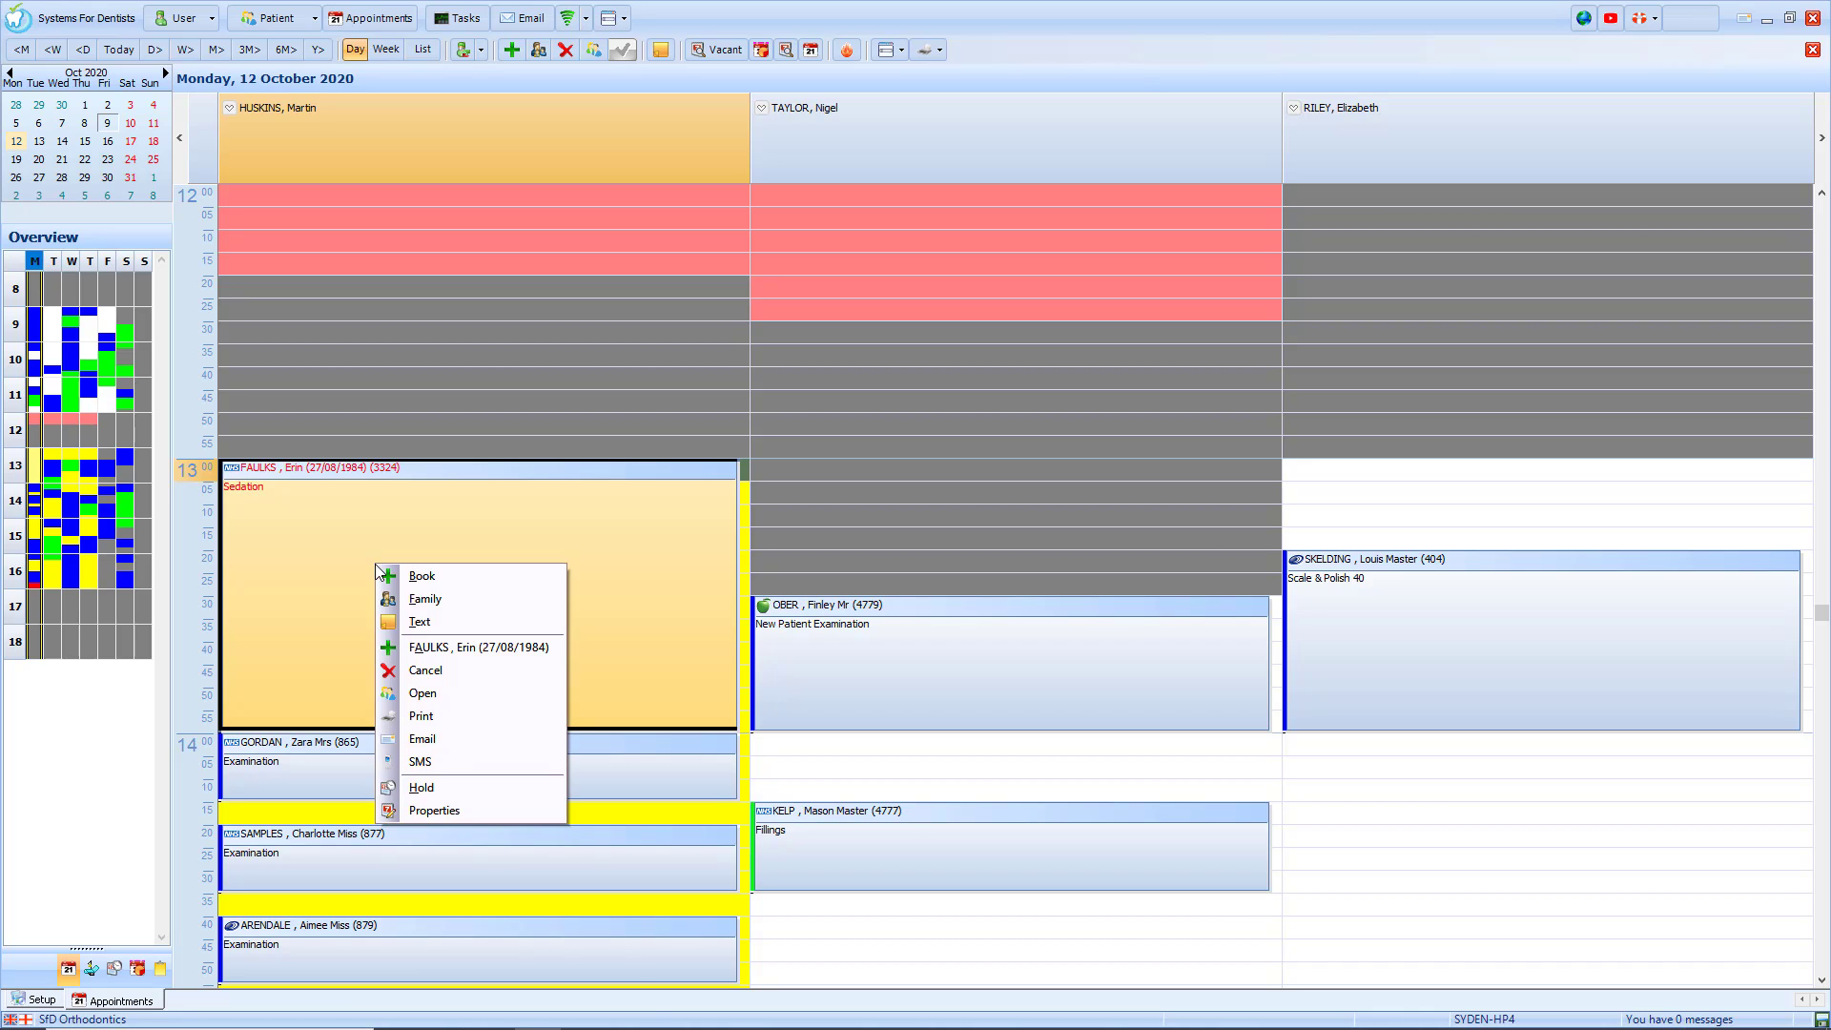
click(450, 671)
click(944, 462)
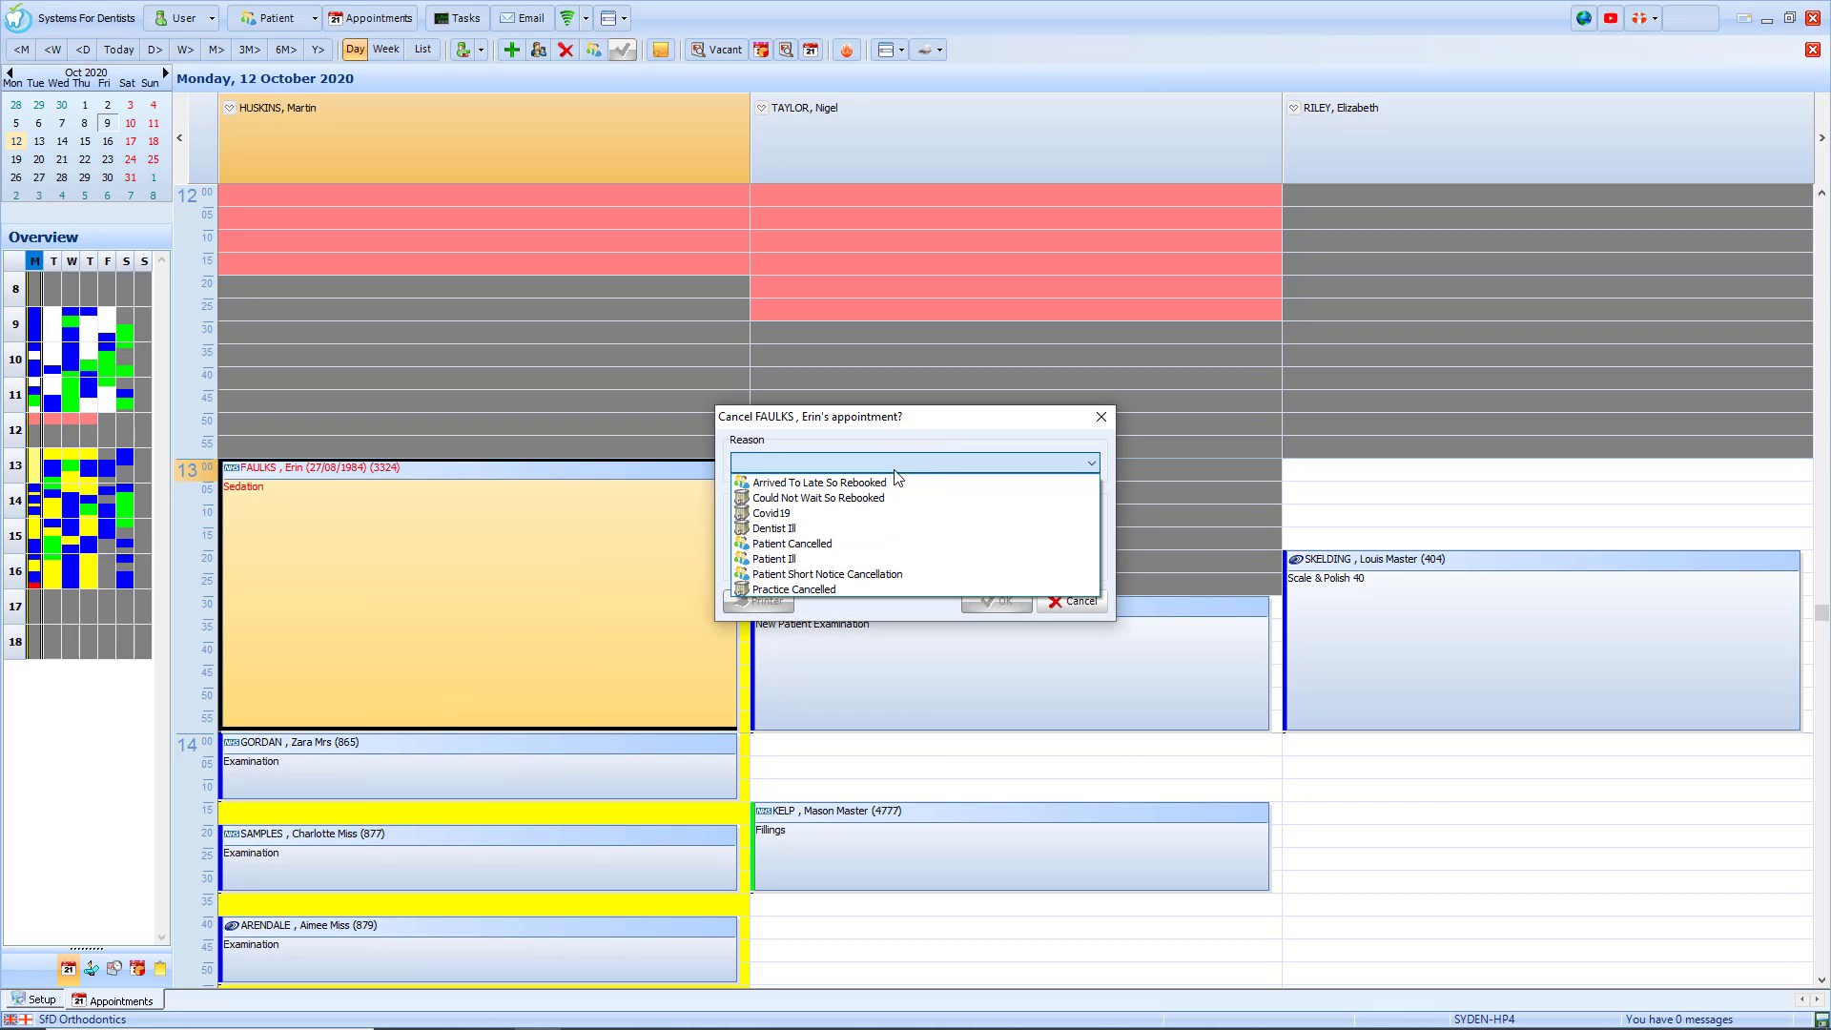
click(801, 514)
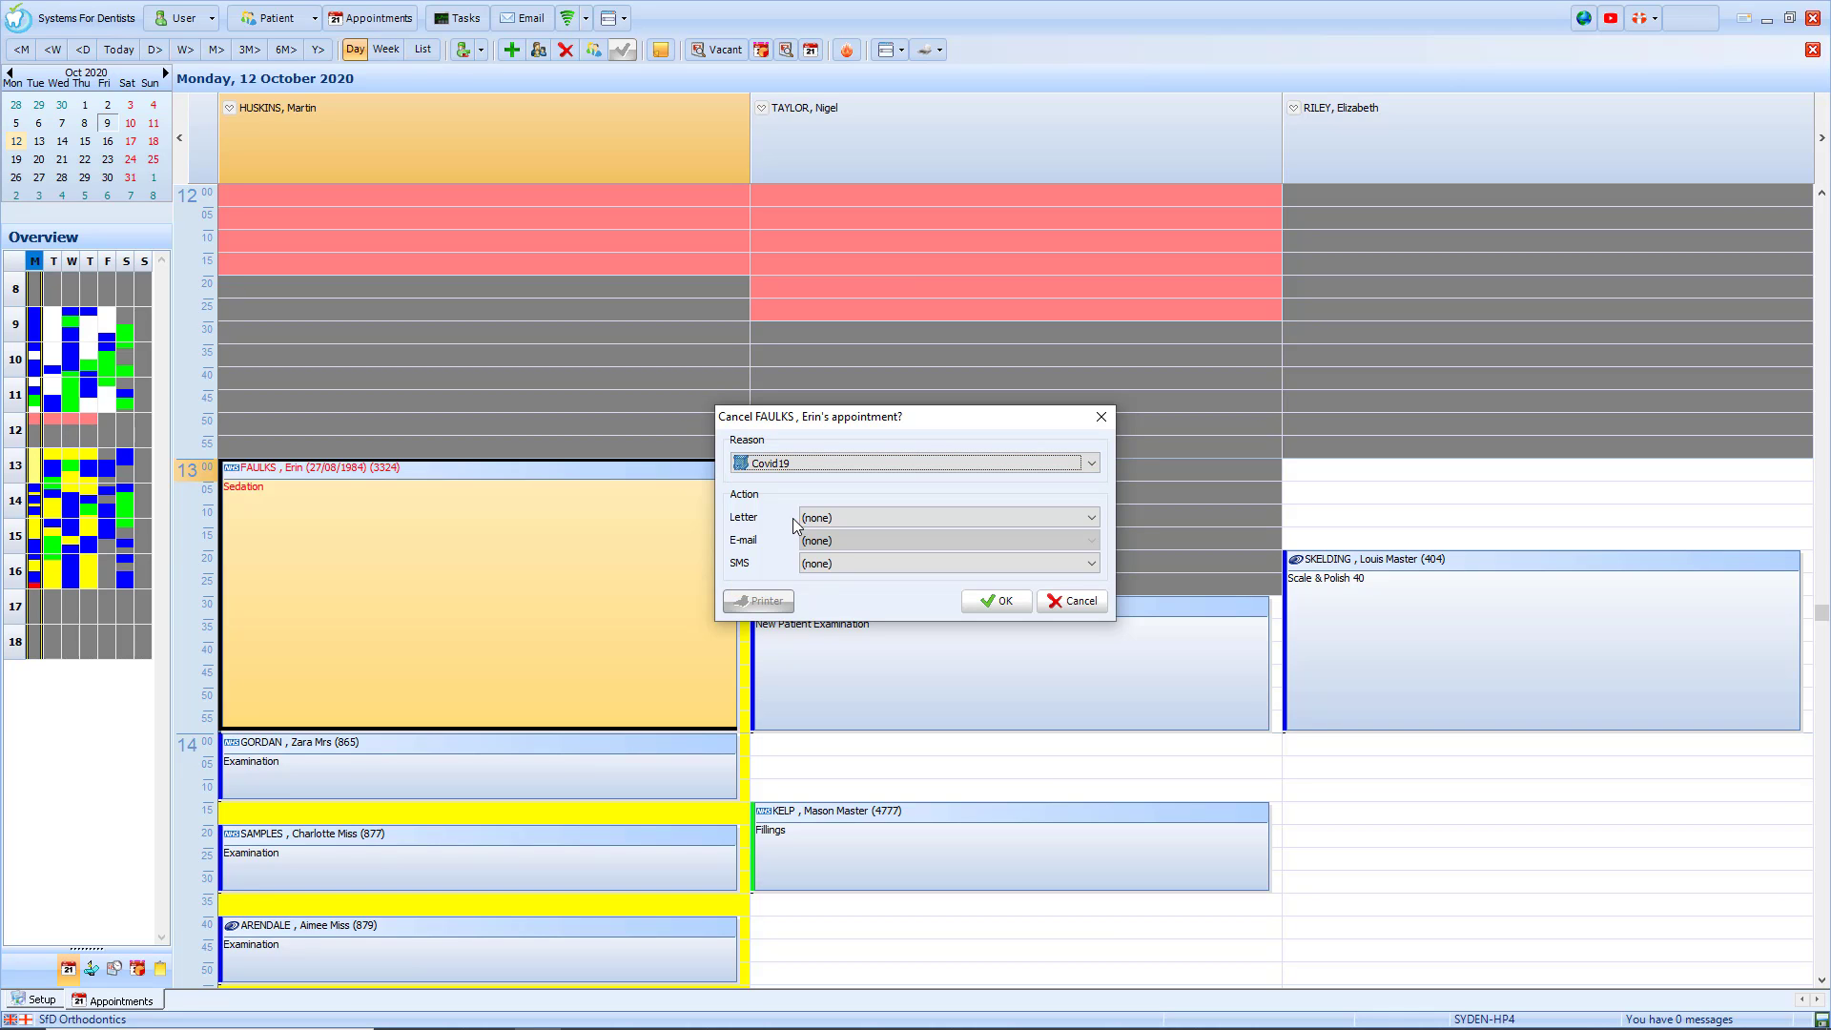
click(986, 601)
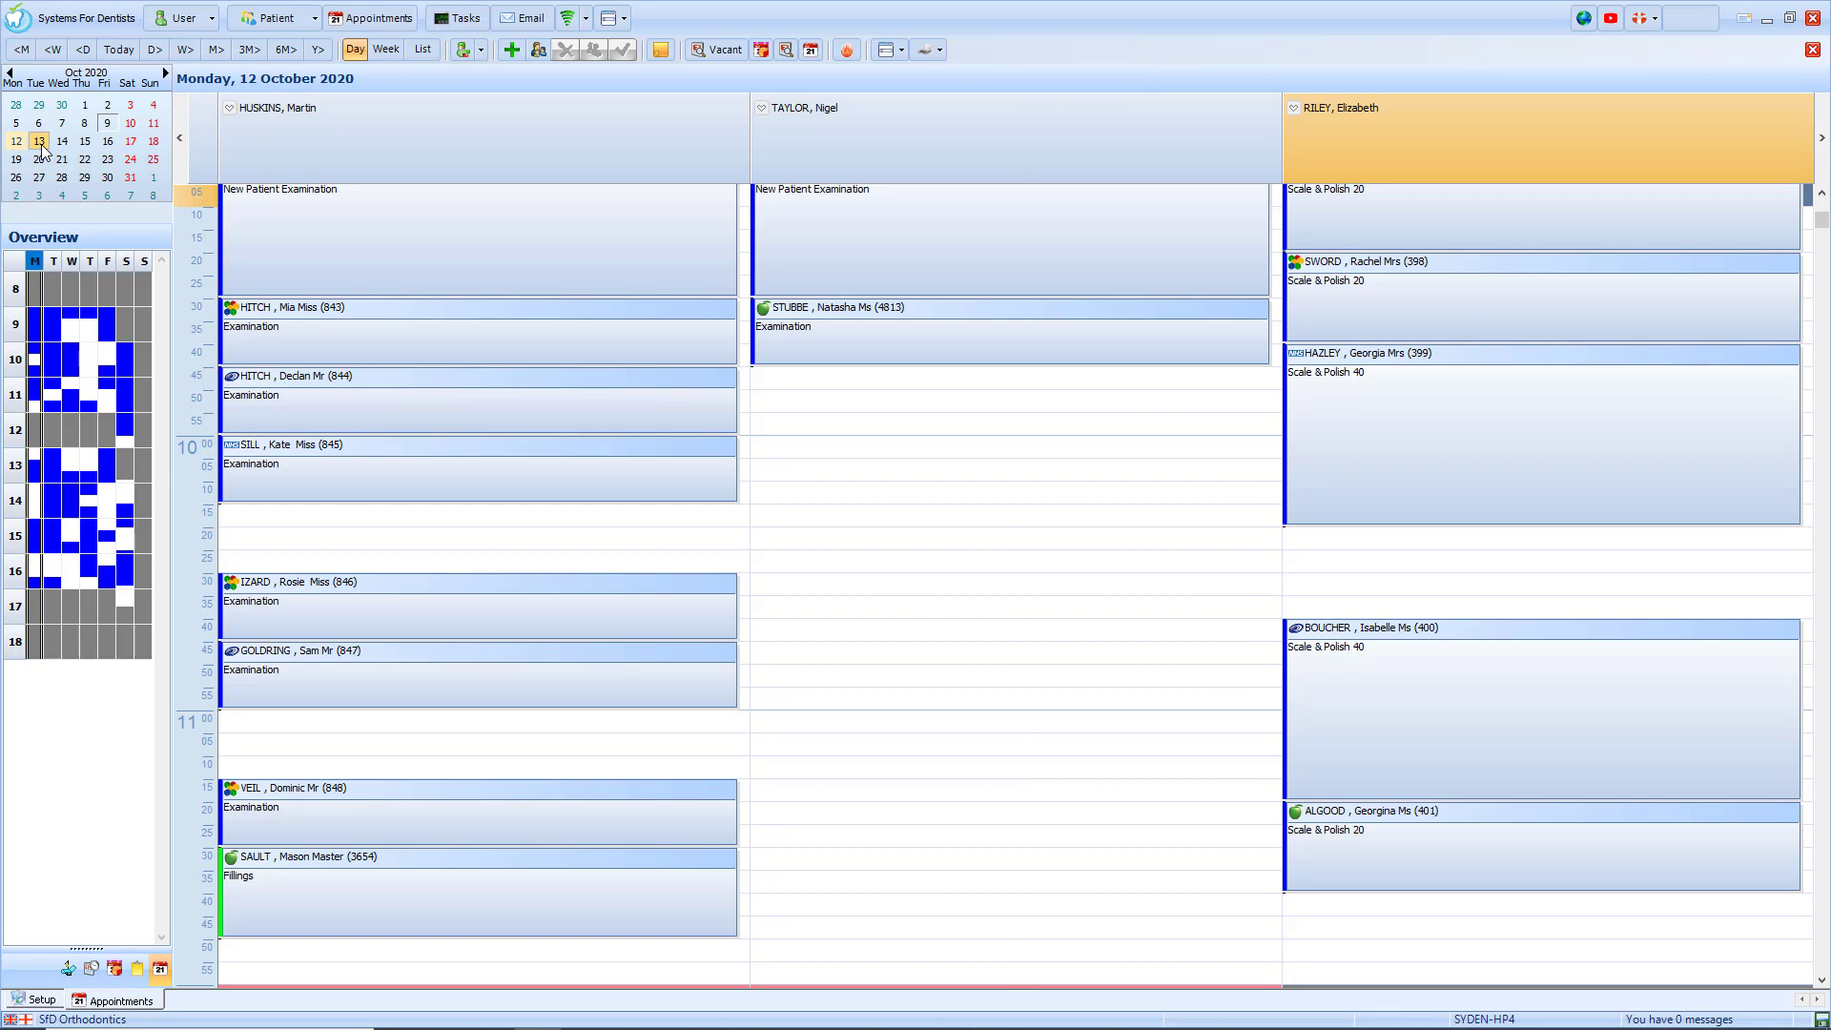
Show Tuesday, 13 October 2020, and add the missing dentist's book to the Tuesday view as its first book.
click(41, 144)
key(Right)
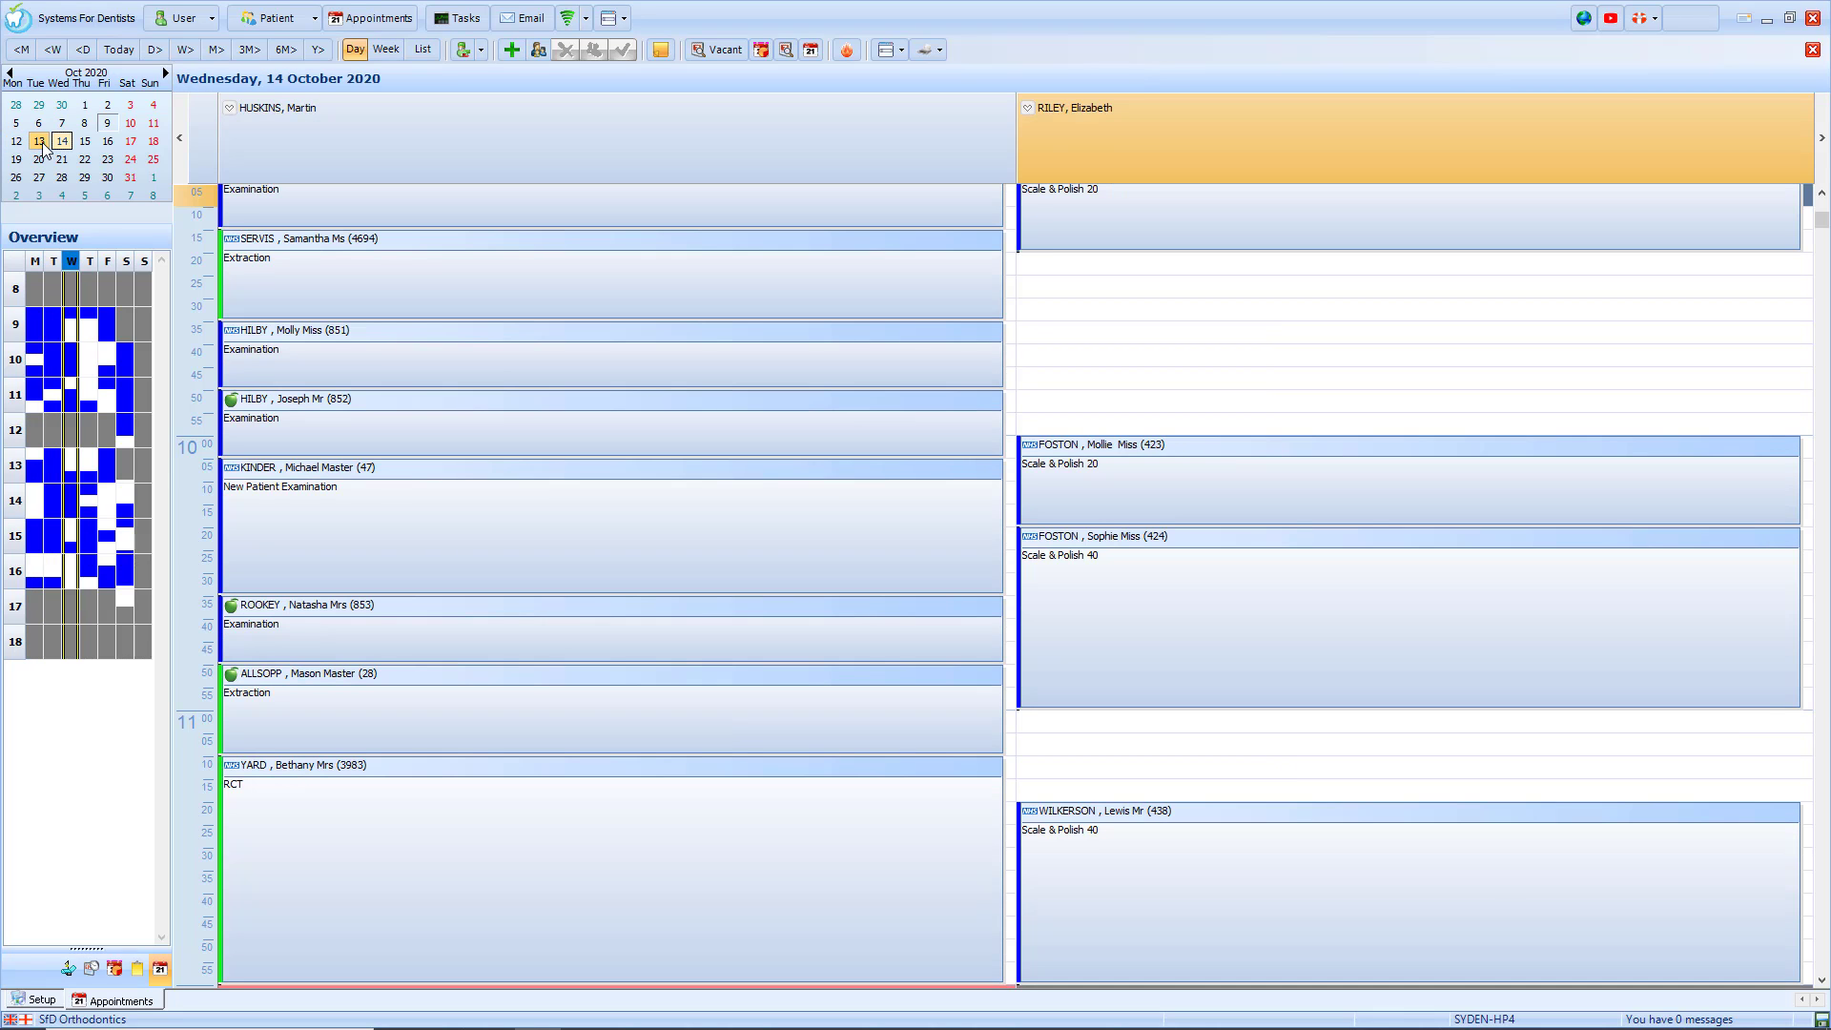
key(Right)
click(41, 144)
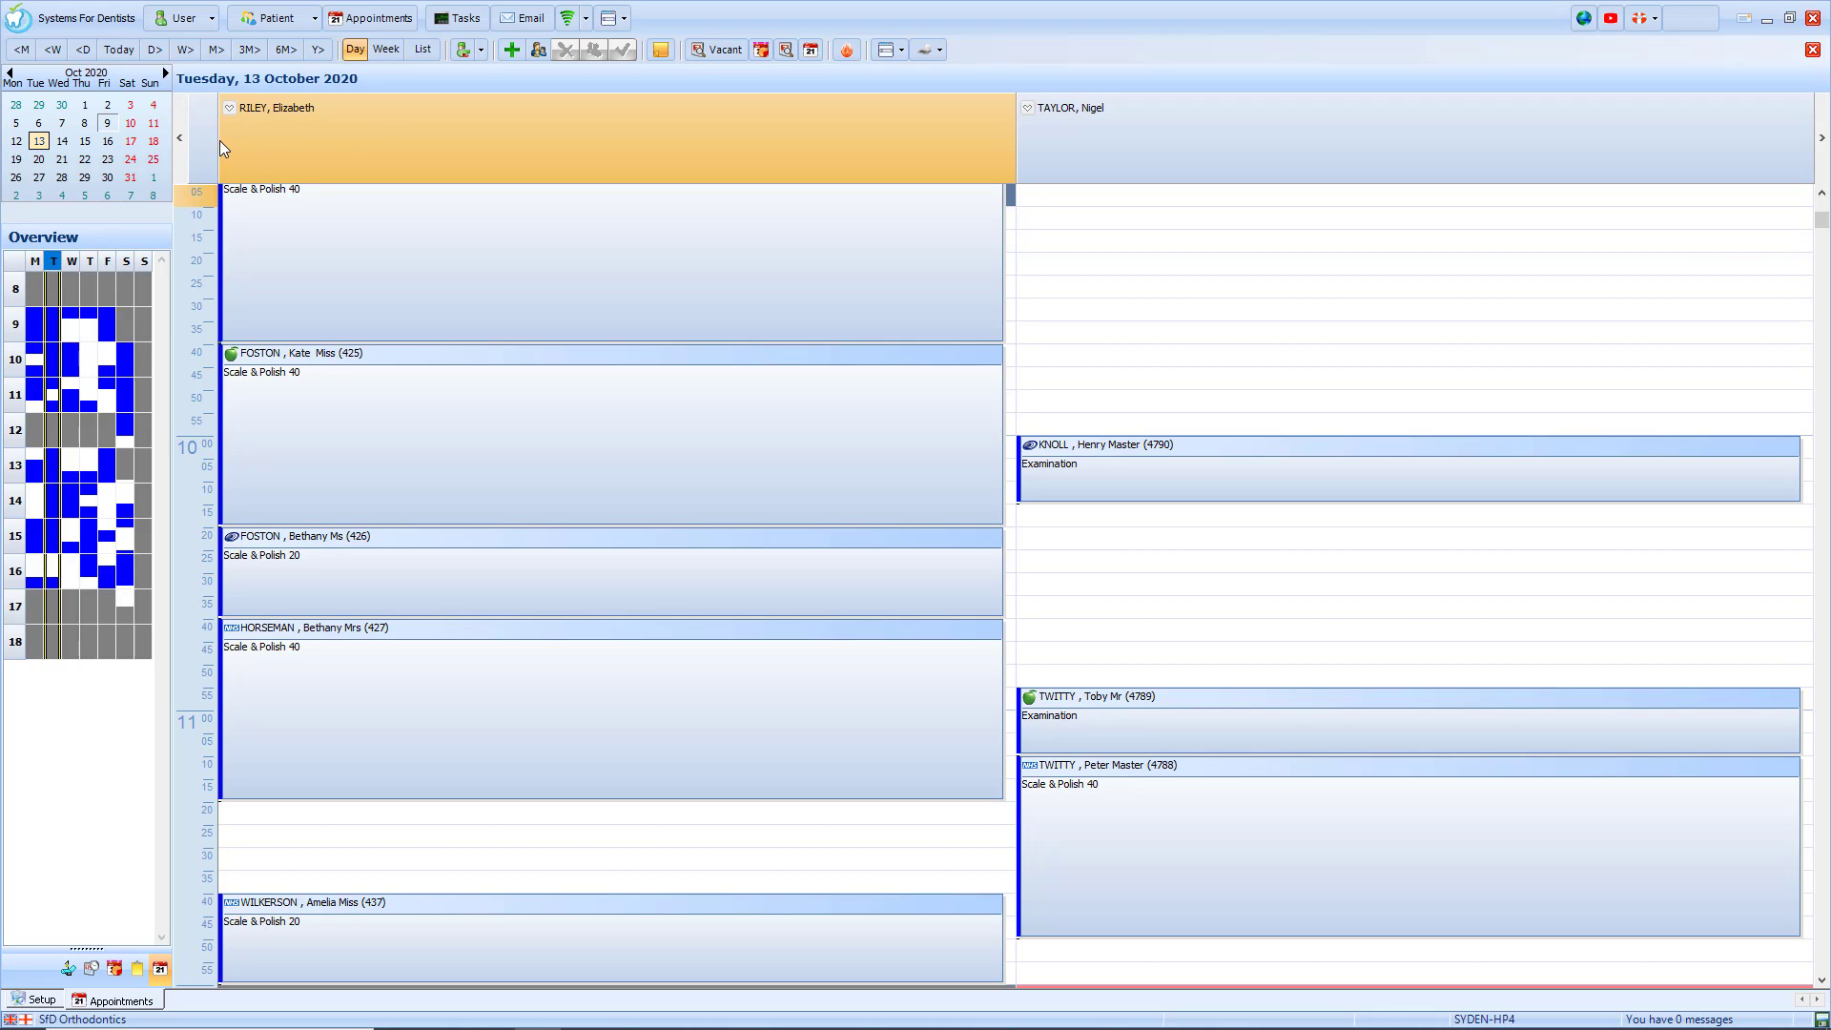
click(464, 54)
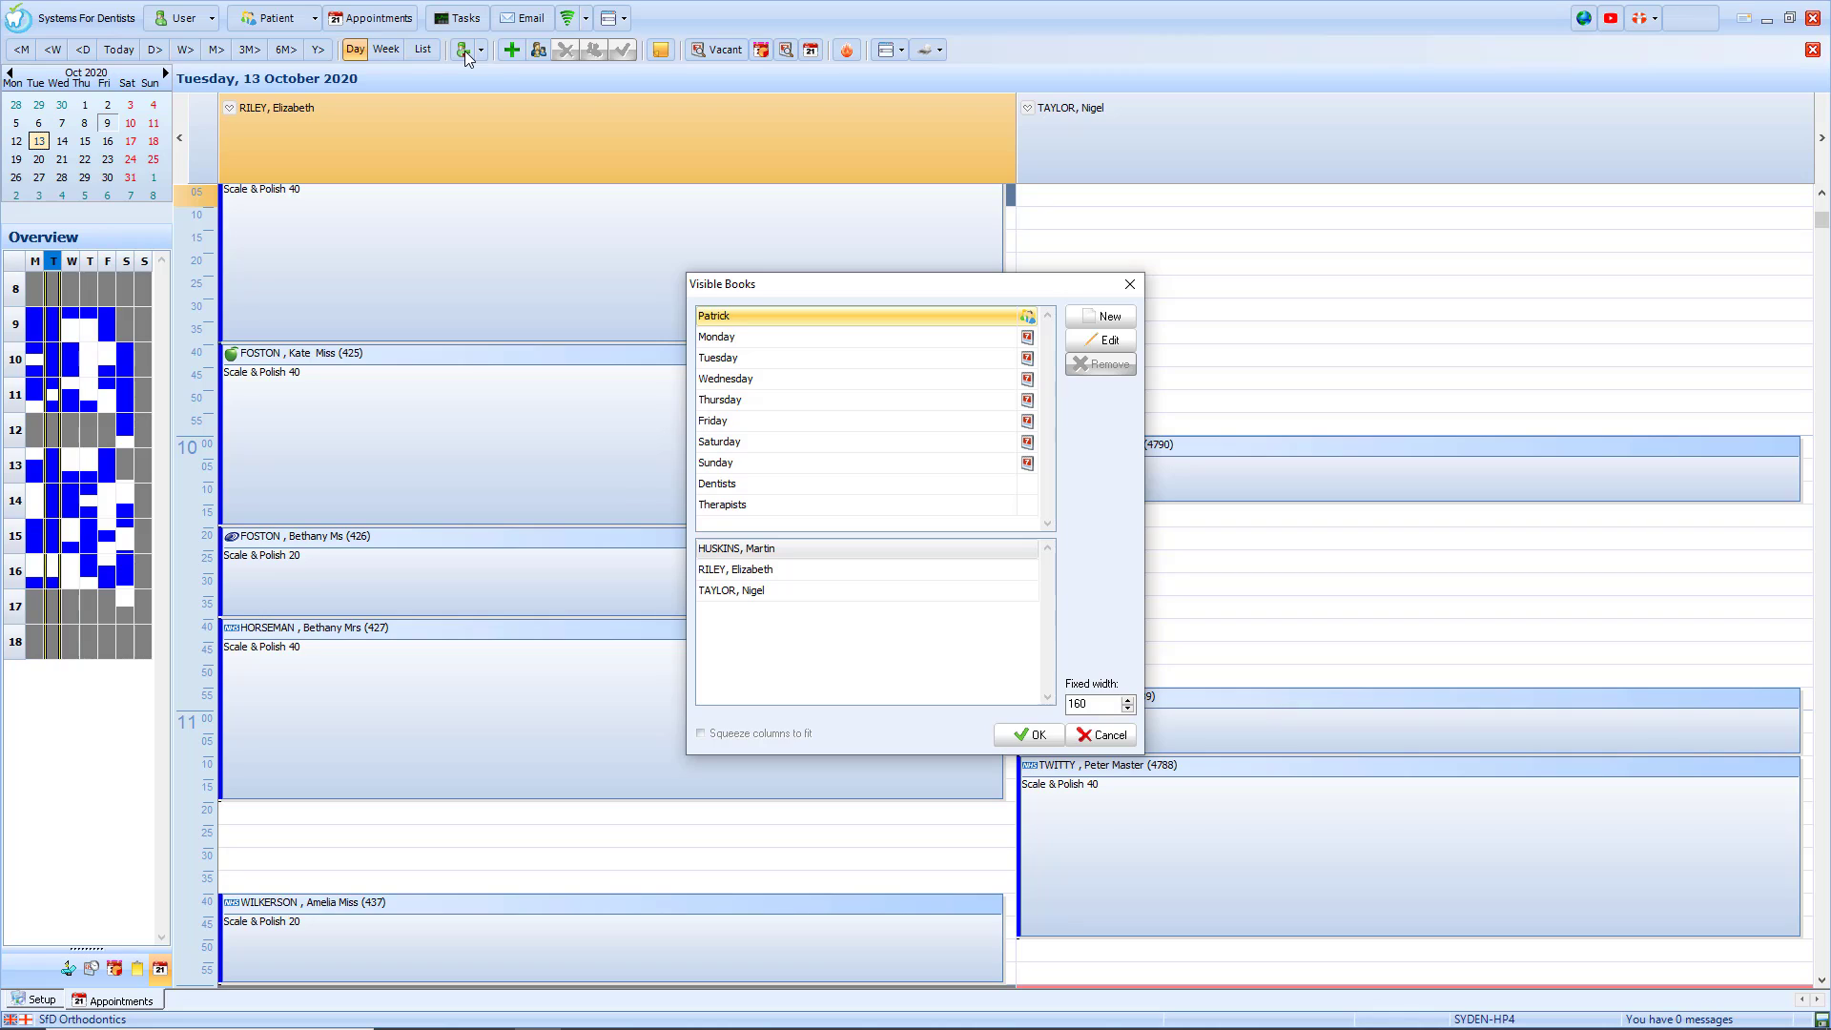
click(731, 364)
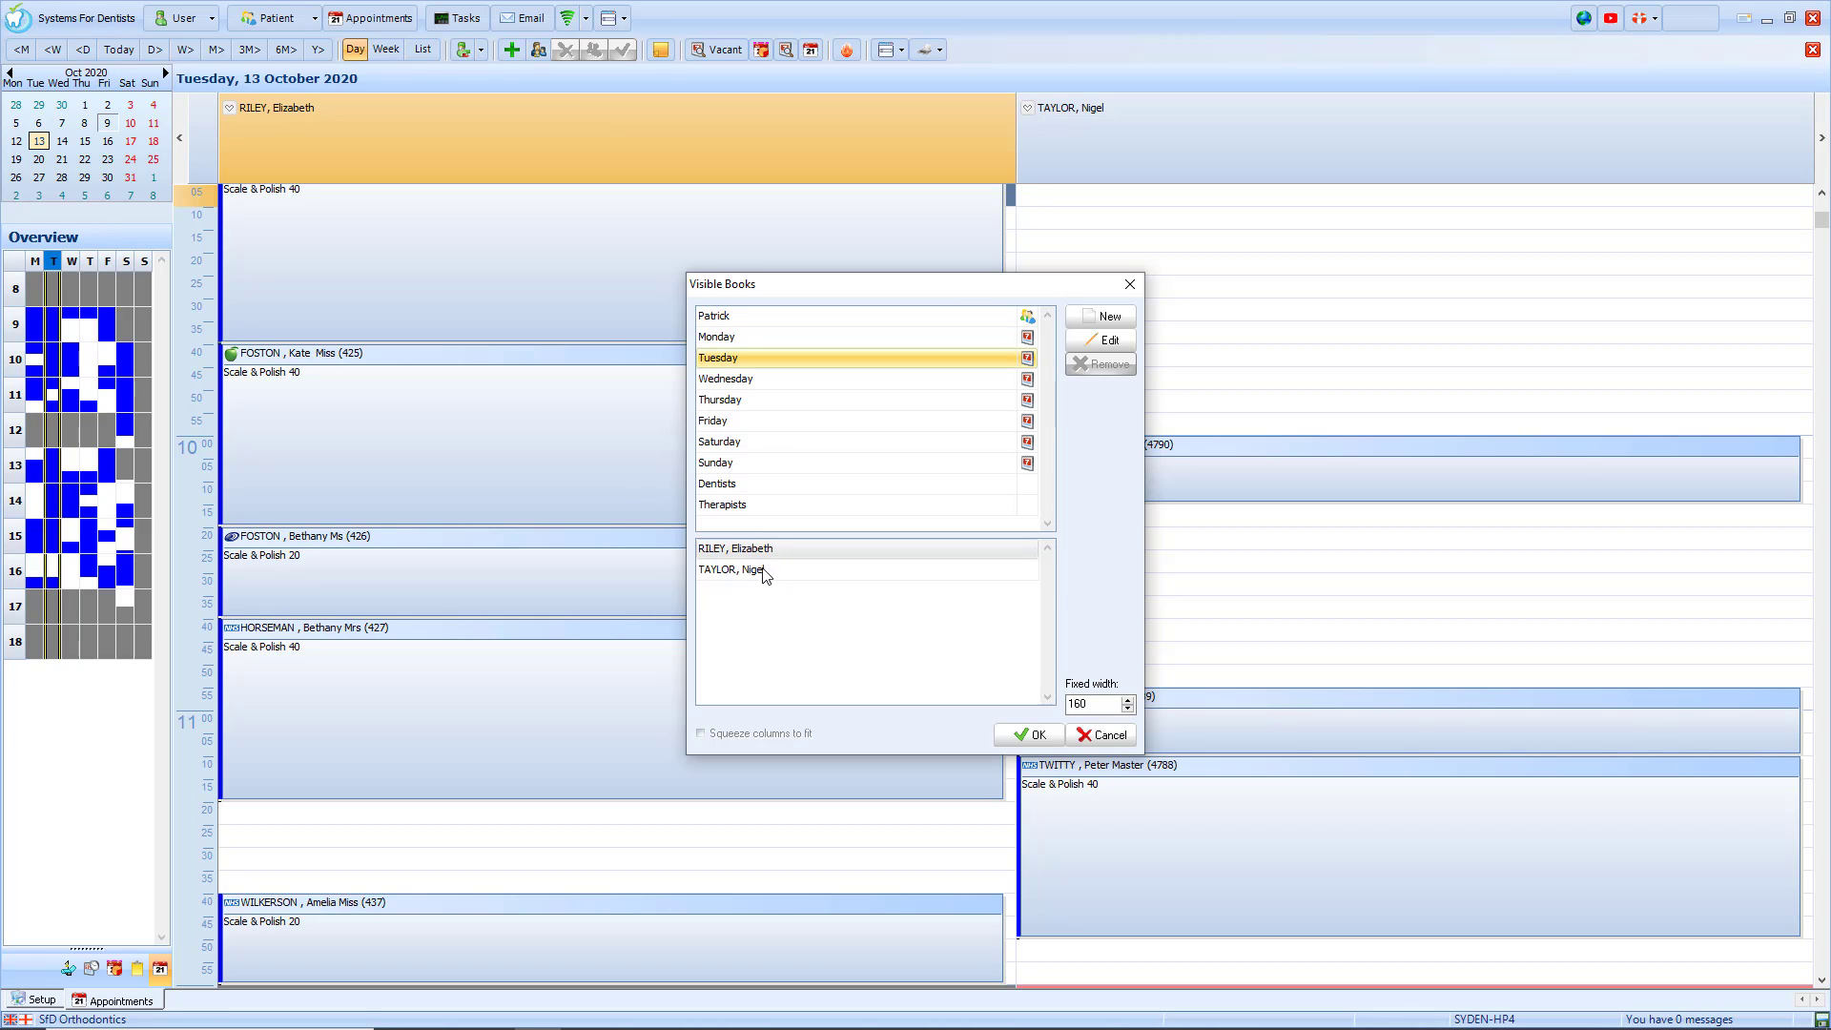
click(1106, 341)
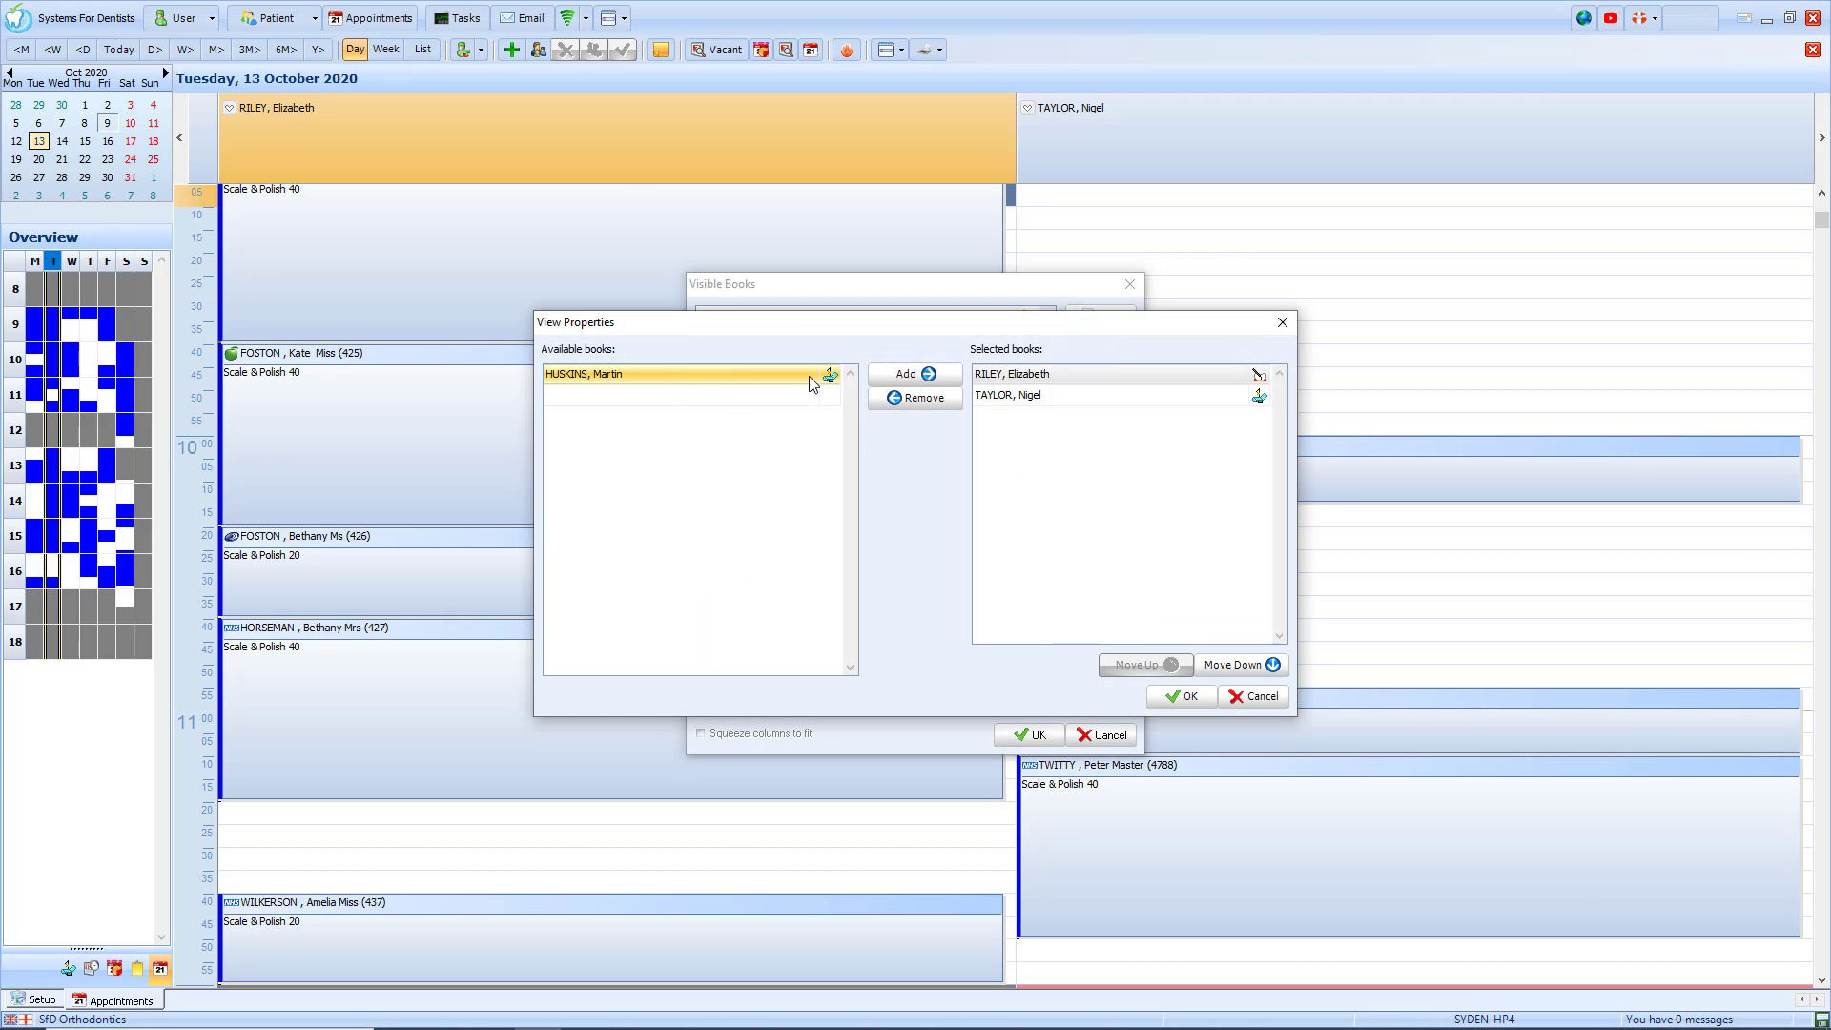
click(896, 374)
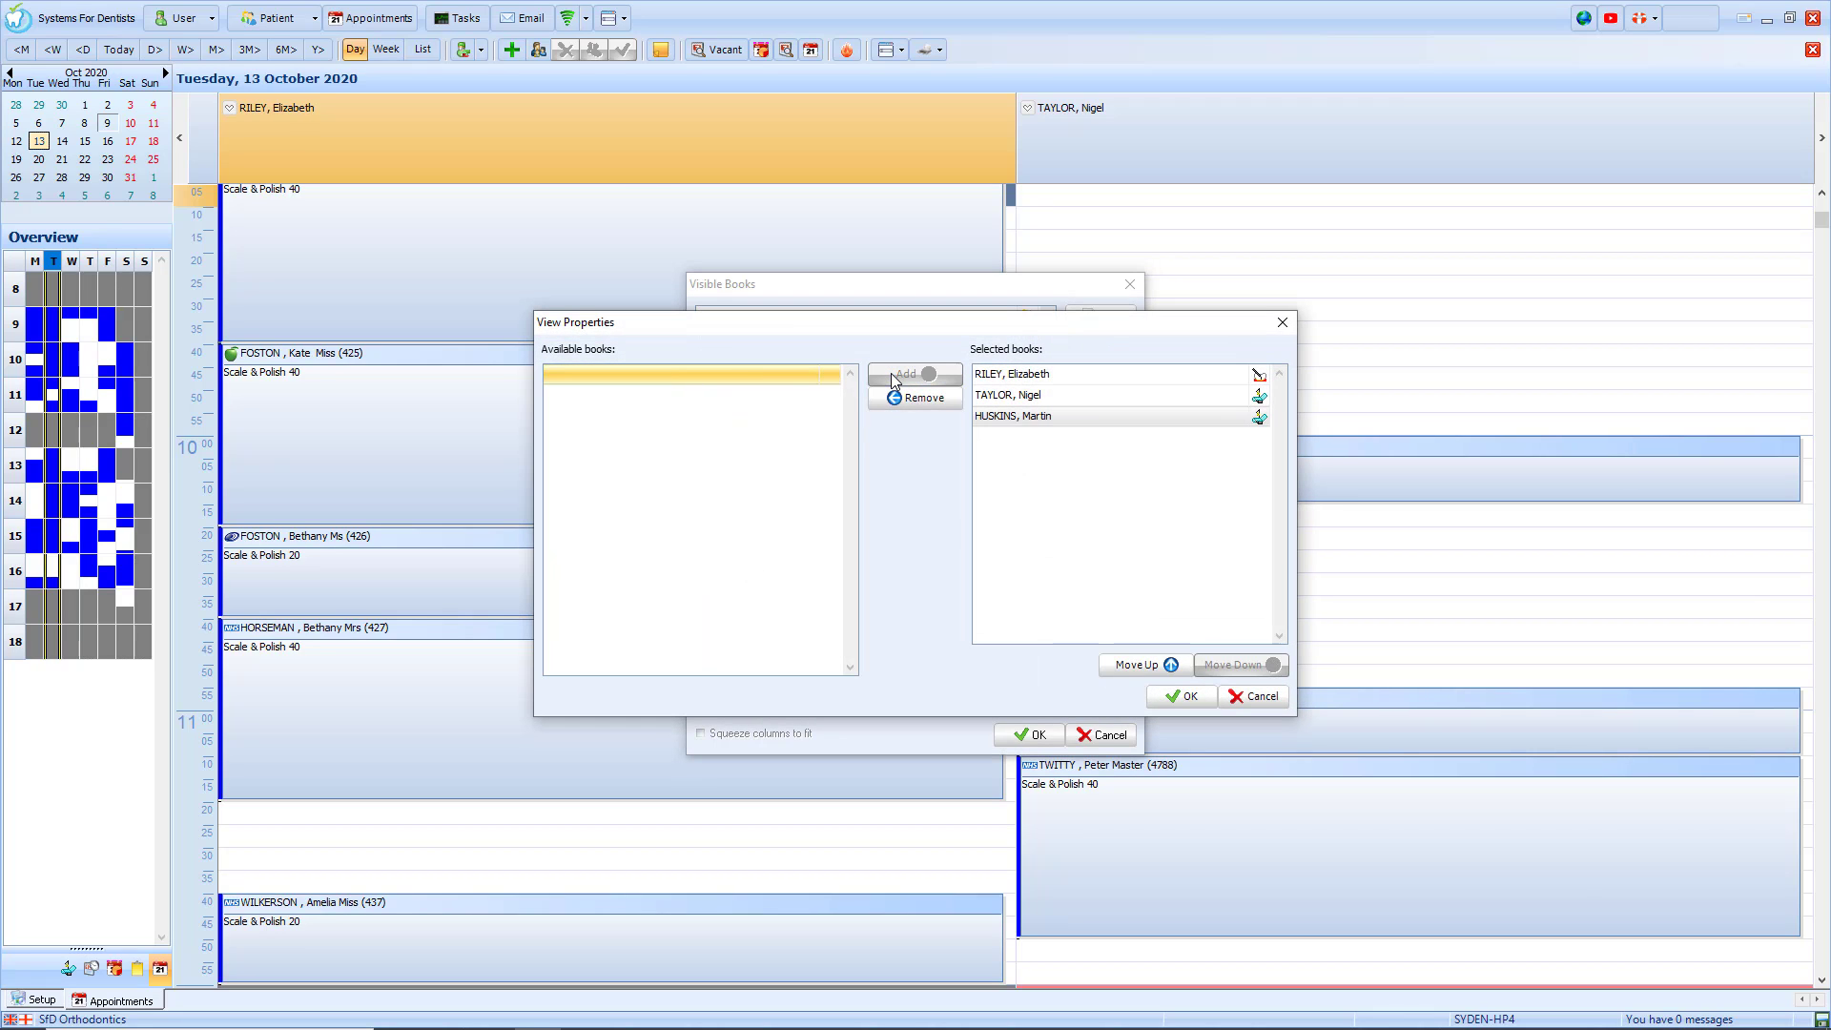
click(1152, 669)
click(1152, 669)
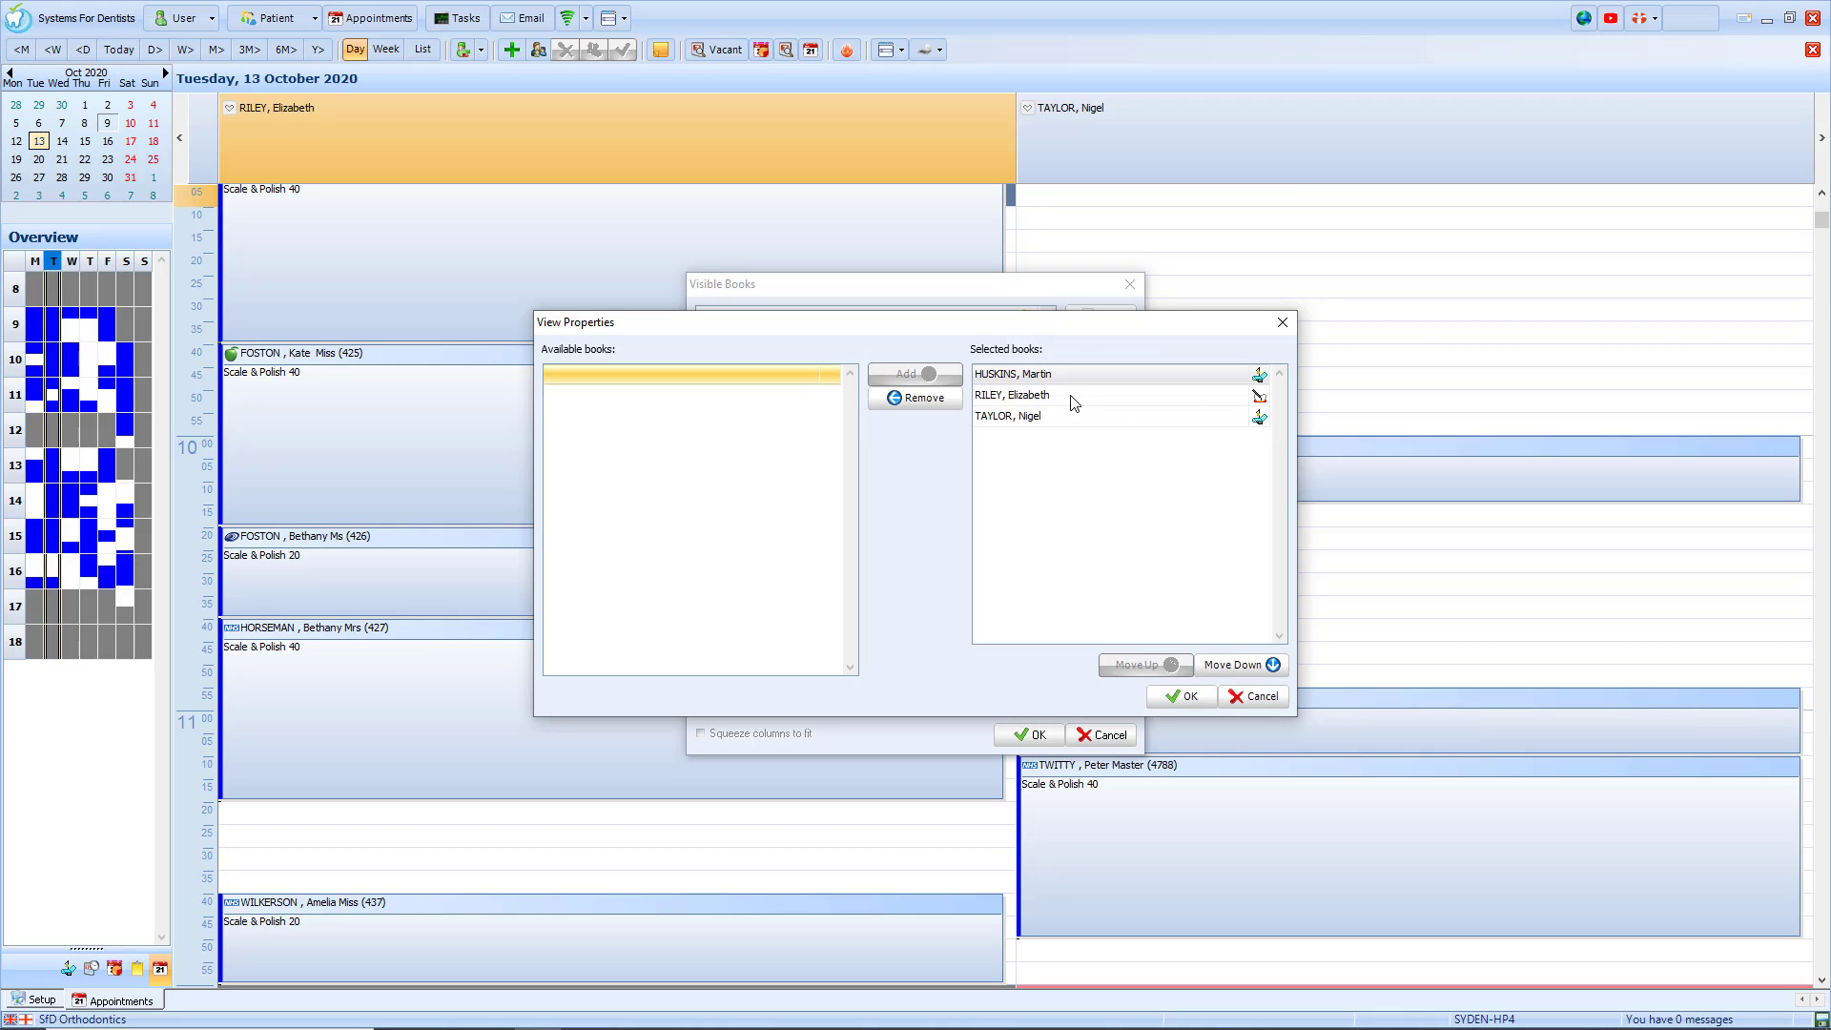
click(1187, 697)
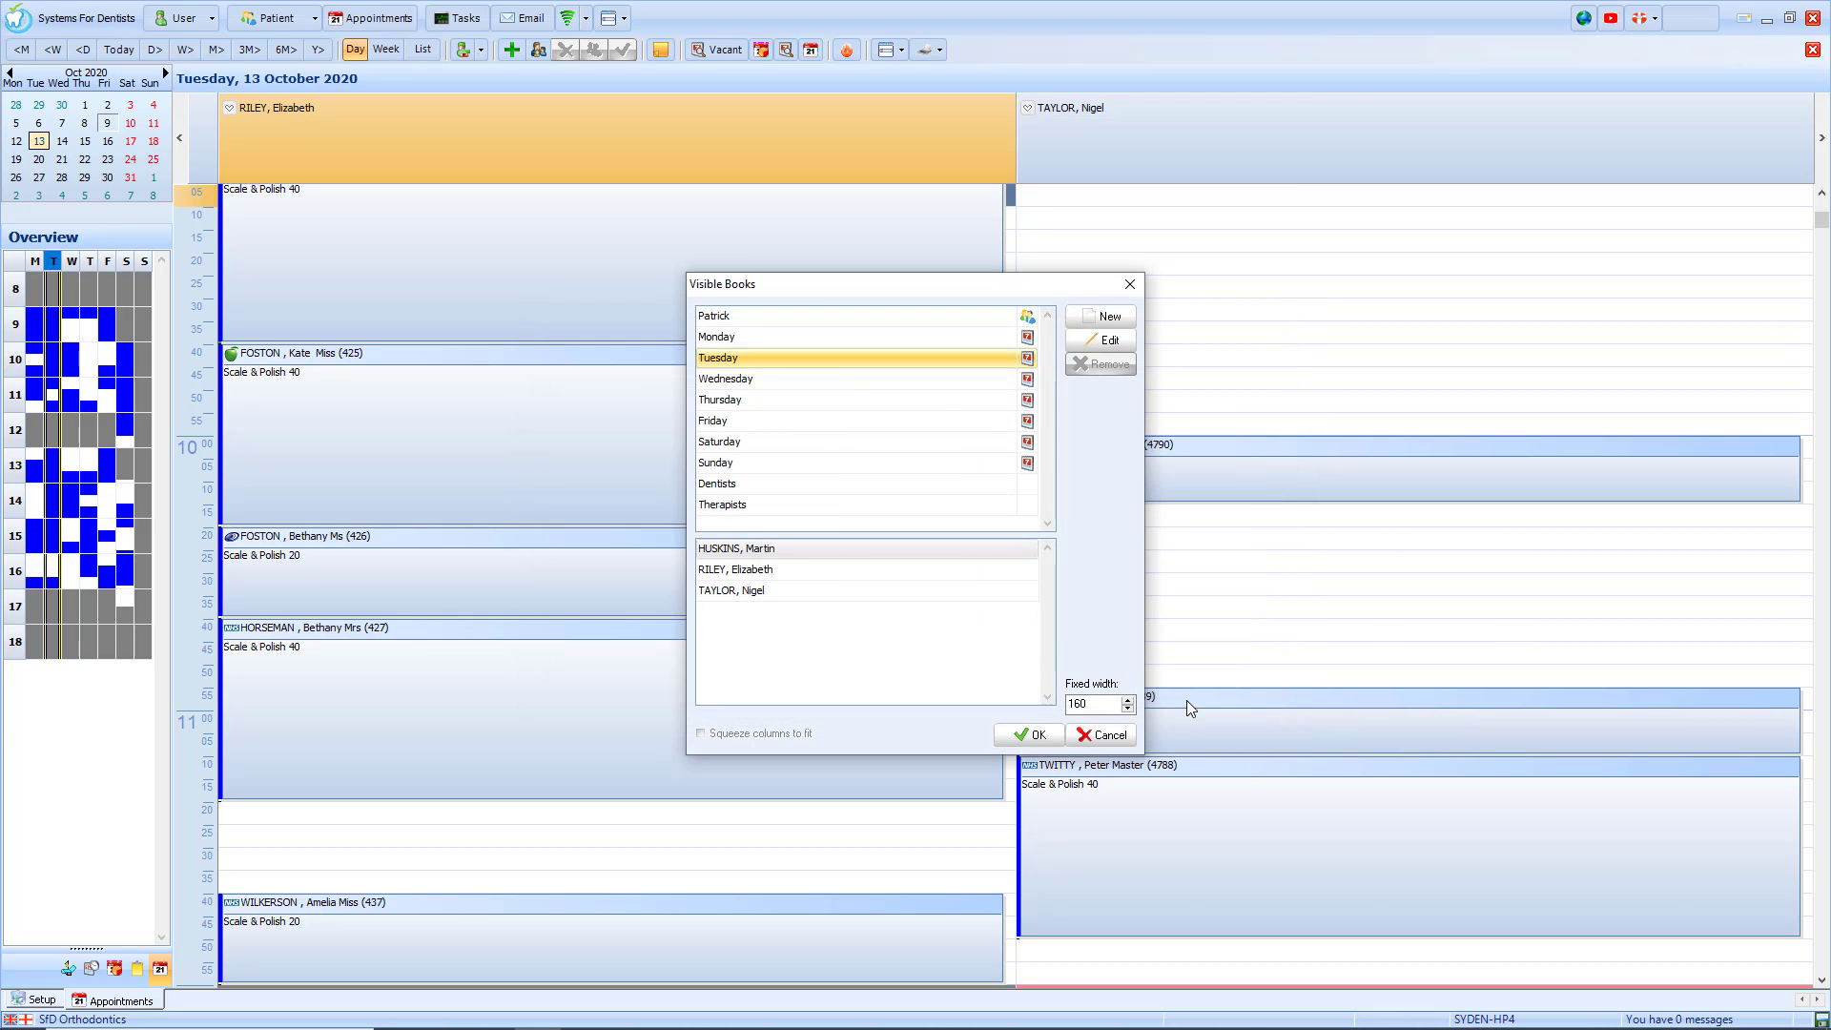